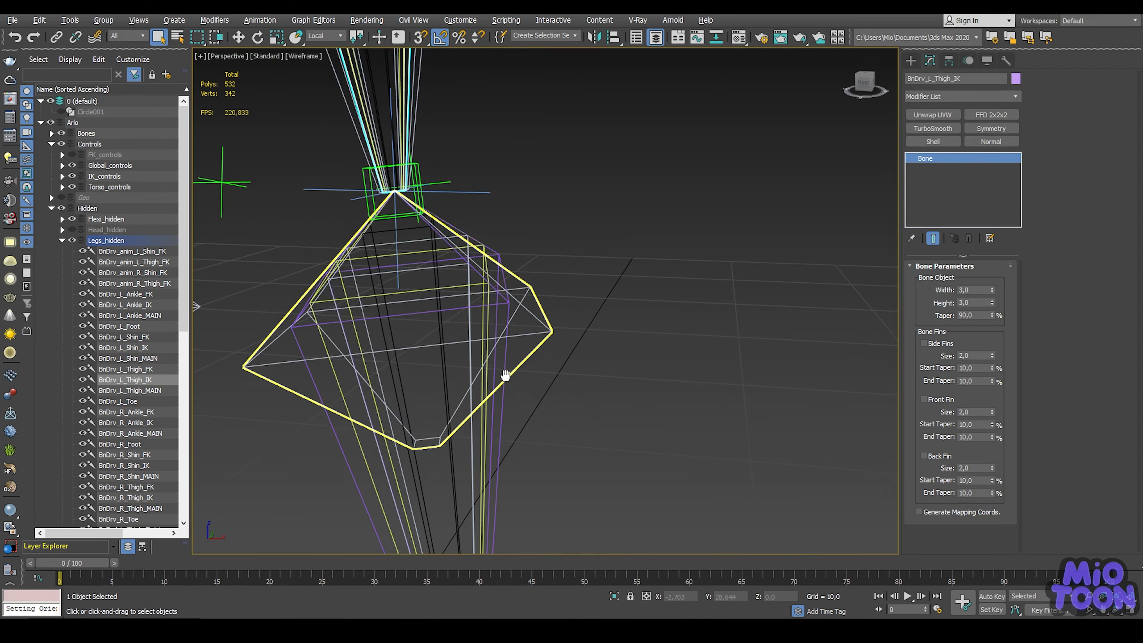
Turn off Freeze Length in Bone Tools for the thigh and shin IK bones of both legs.
ctrl+drag(459, 308, 458, 311)
scroll(458, 311, down, 5)
middle_drag(458, 310, 684, 311)
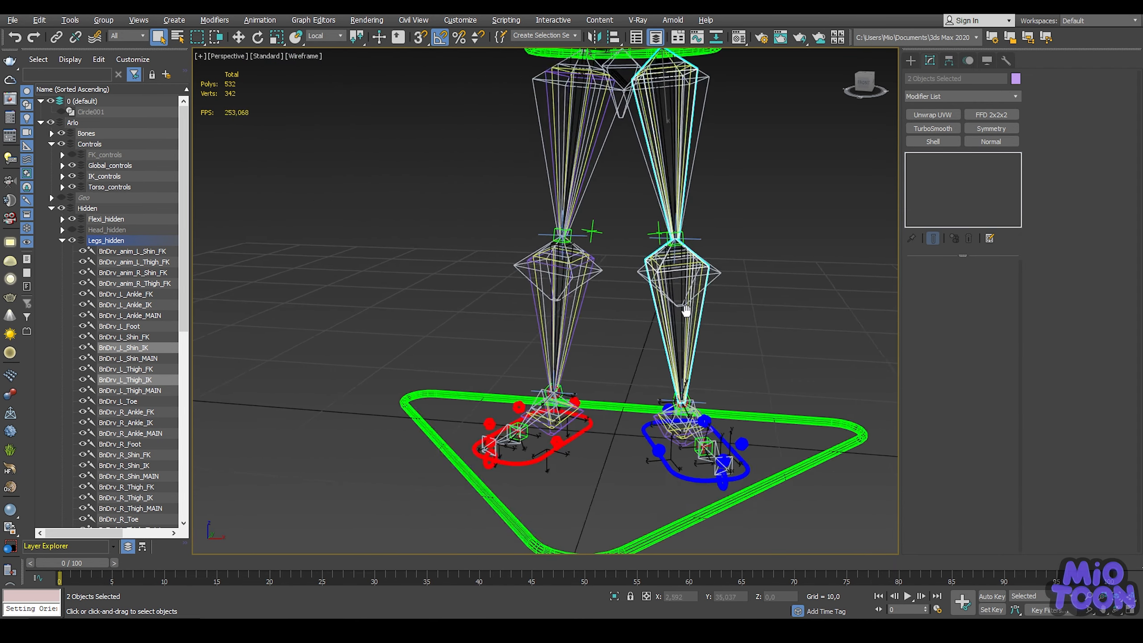
scroll(609, 295, up, 5)
ctrl+drag(616, 292, 612, 297)
scroll(619, 284, down, 5)
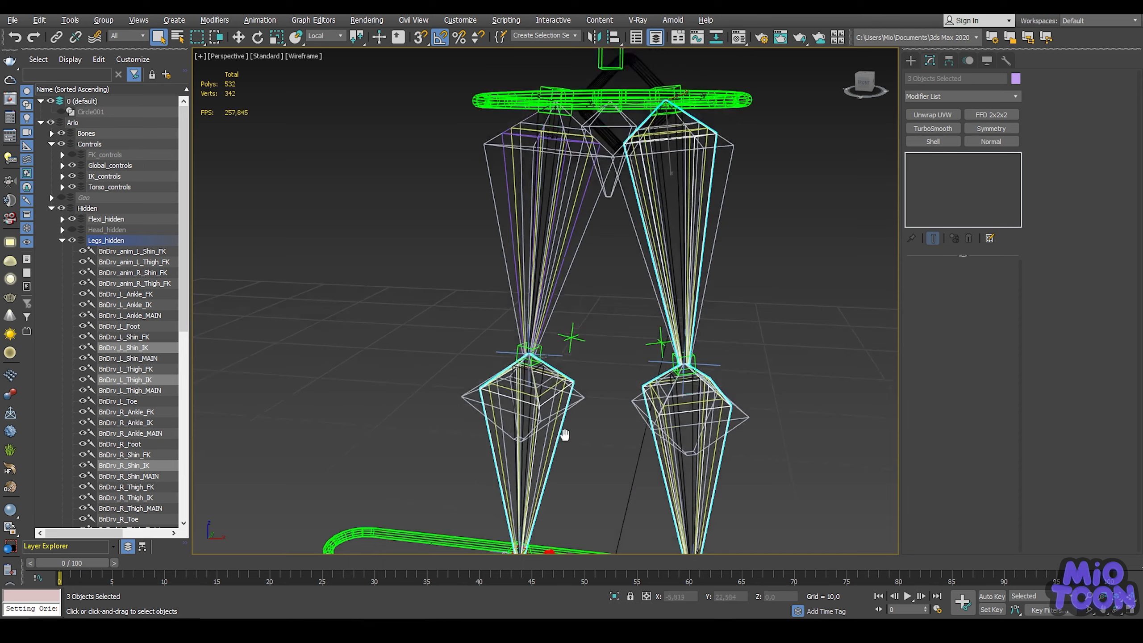
scroll(572, 251, up, 5)
ctrl+click(564, 253)
scroll(565, 253, down, 5)
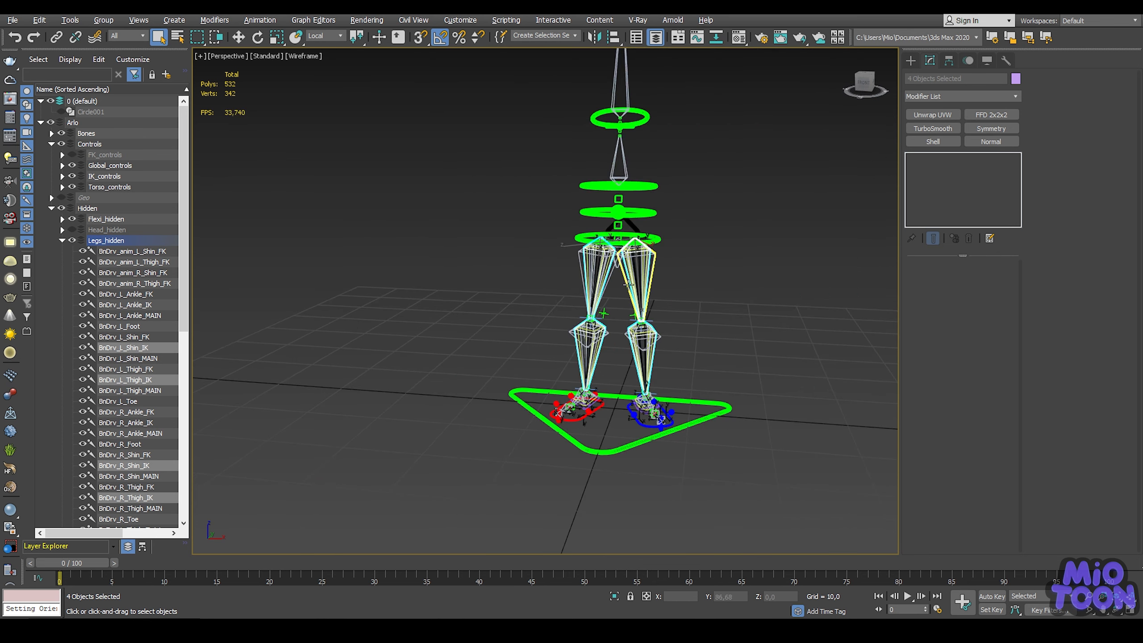
right_click(693, 292)
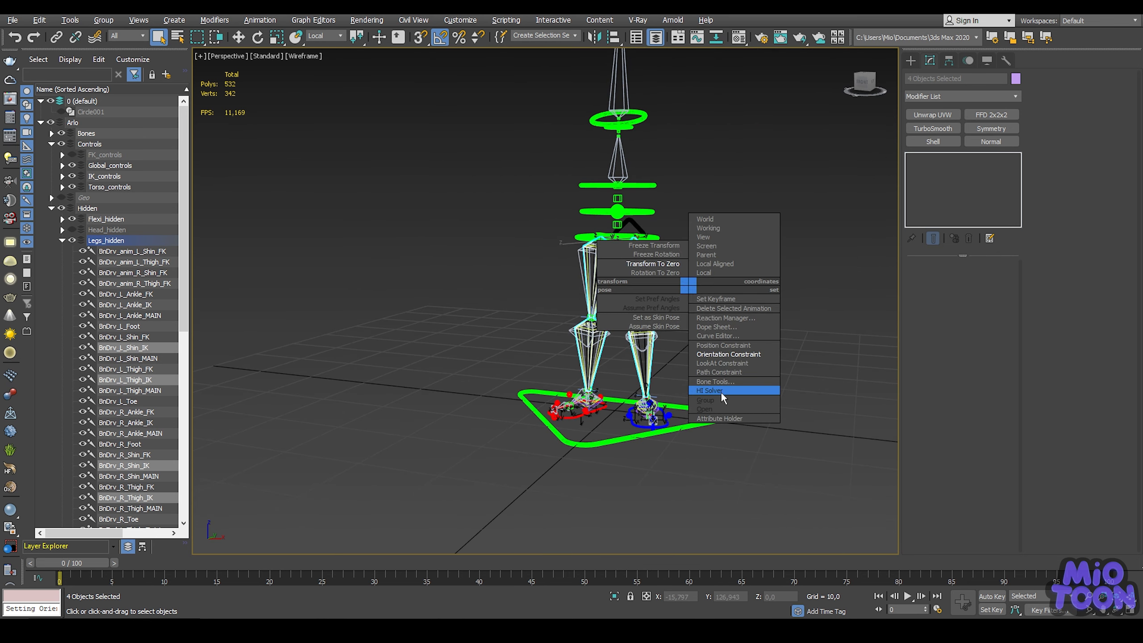
click(720, 390)
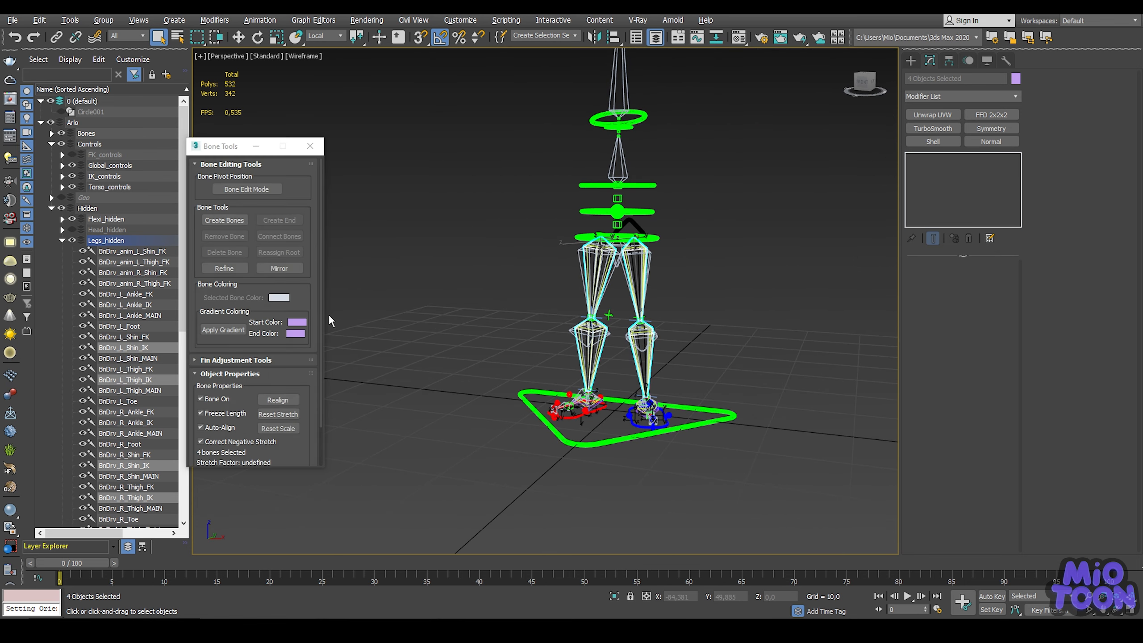
scroll(270, 338, down, 2)
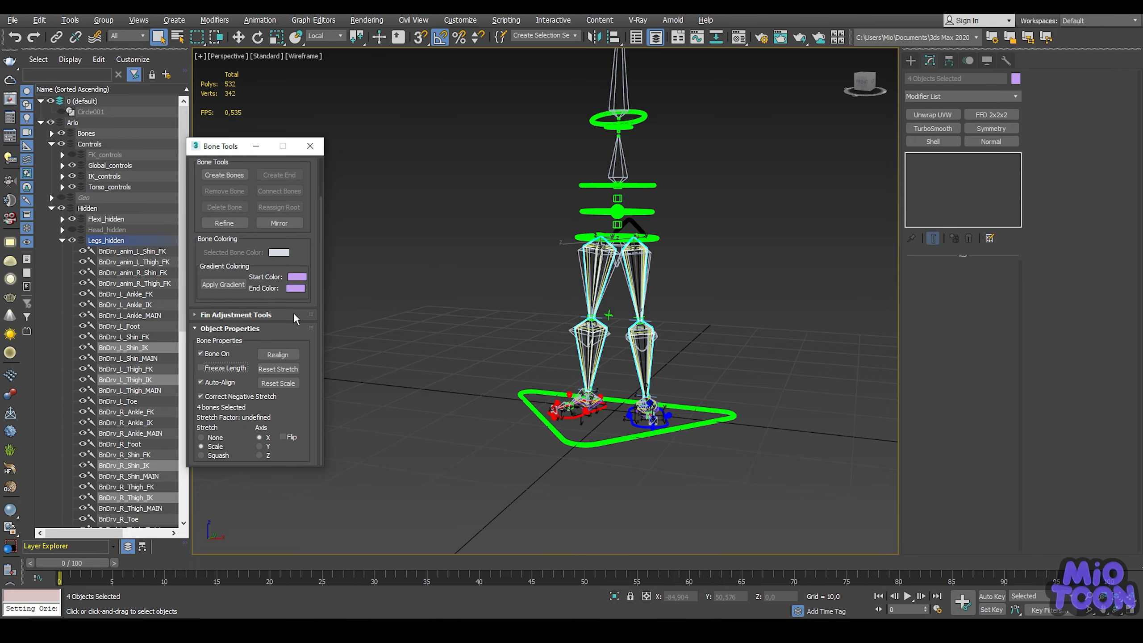
click(315, 152)
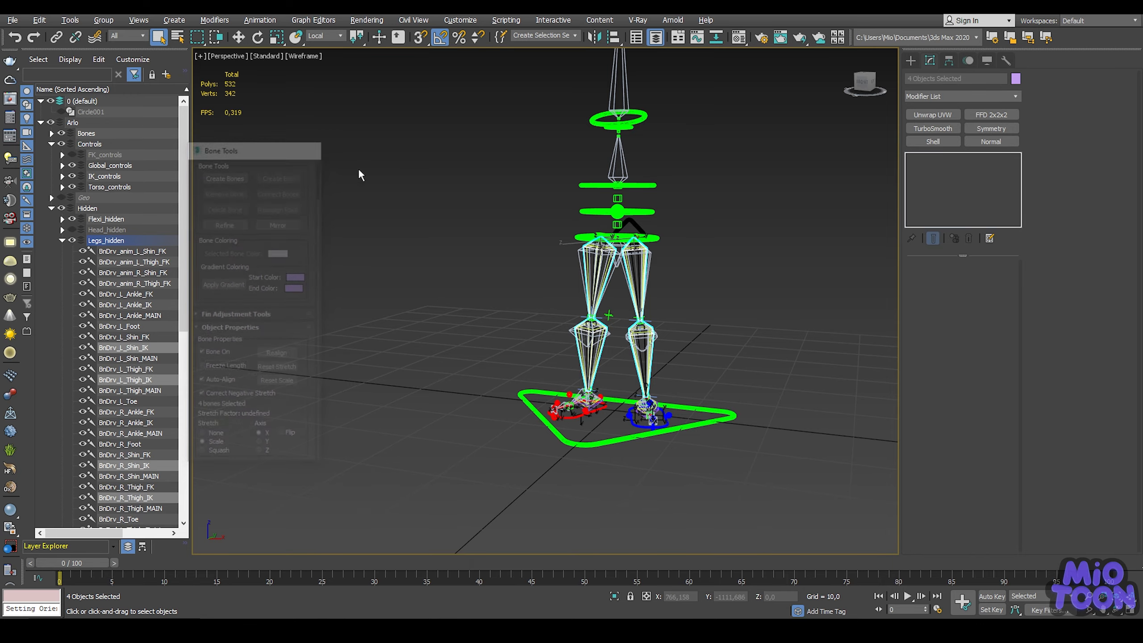
Freeze the rotation of the left and right ankle IK bones.
scroll(621, 403, up, 8)
click(462, 427)
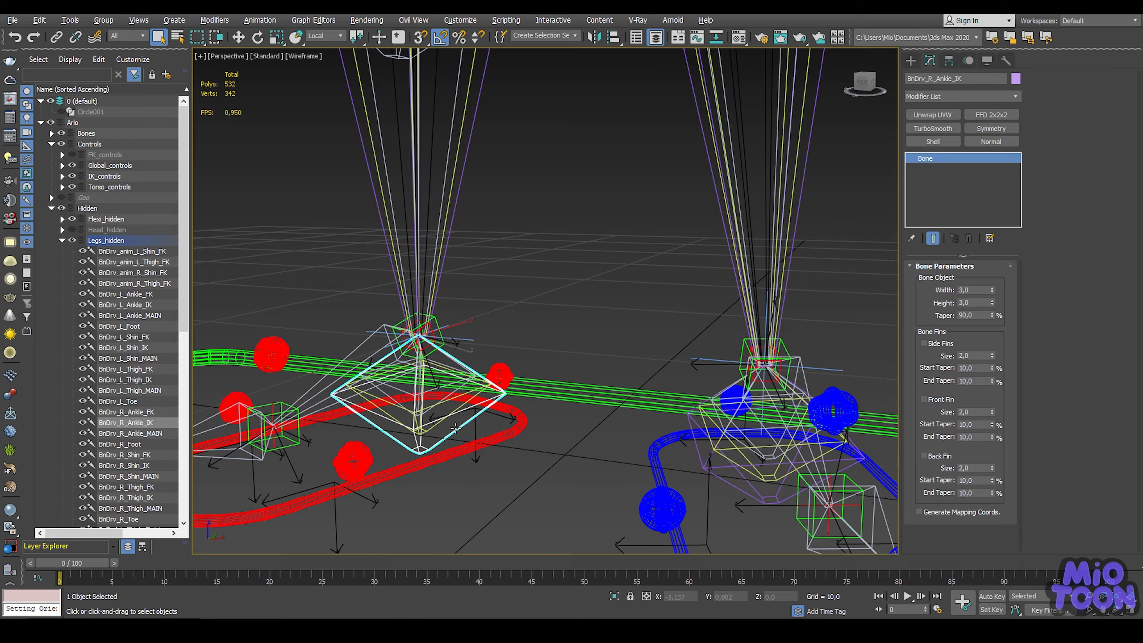
ctrl+click(690, 423)
right_click(654, 385)
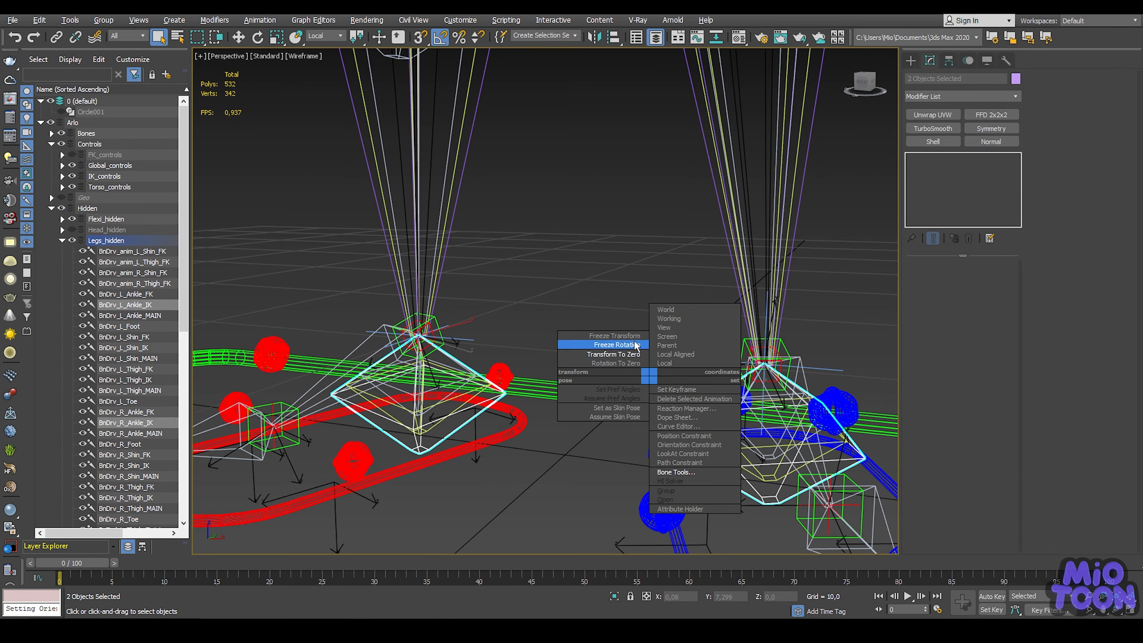
click(603, 343)
click(619, 382)
scroll(610, 326, down, 8)
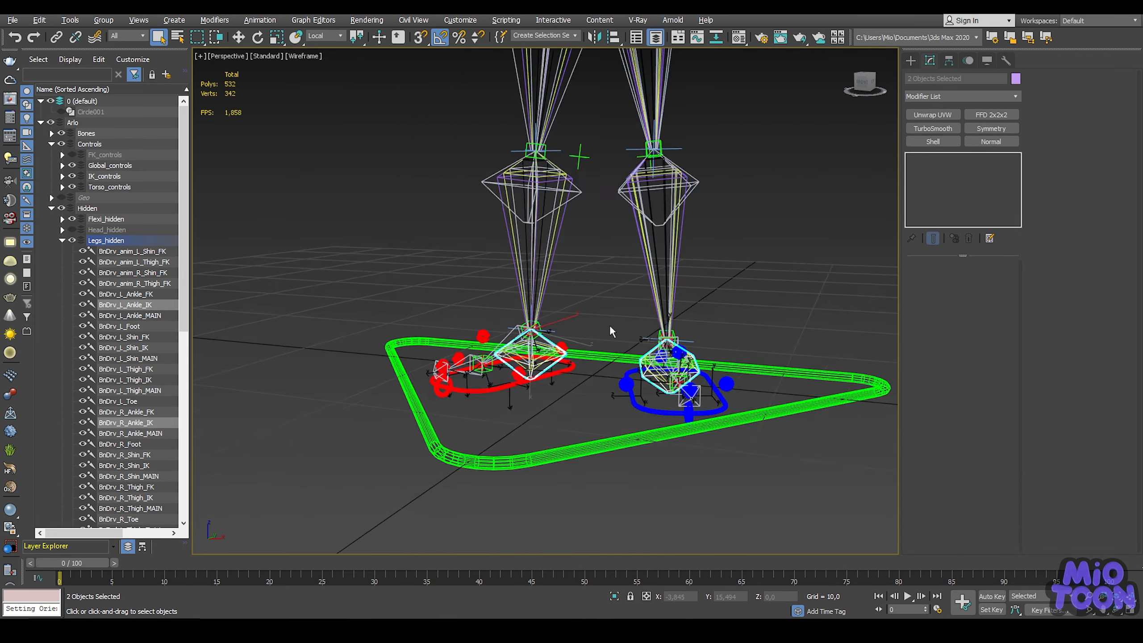
Create an ExposeTM helper on the ground beside the rig.
middle_drag(610, 326, 574, 419)
click(625, 178)
key(w)
click(910, 61)
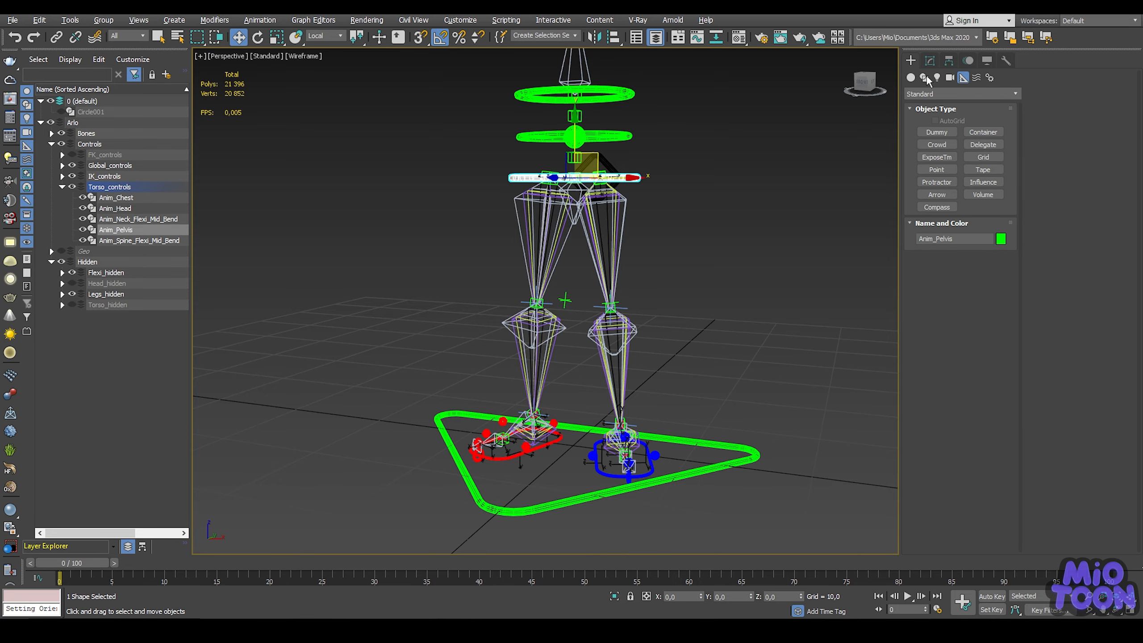
click(937, 157)
click(805, 477)
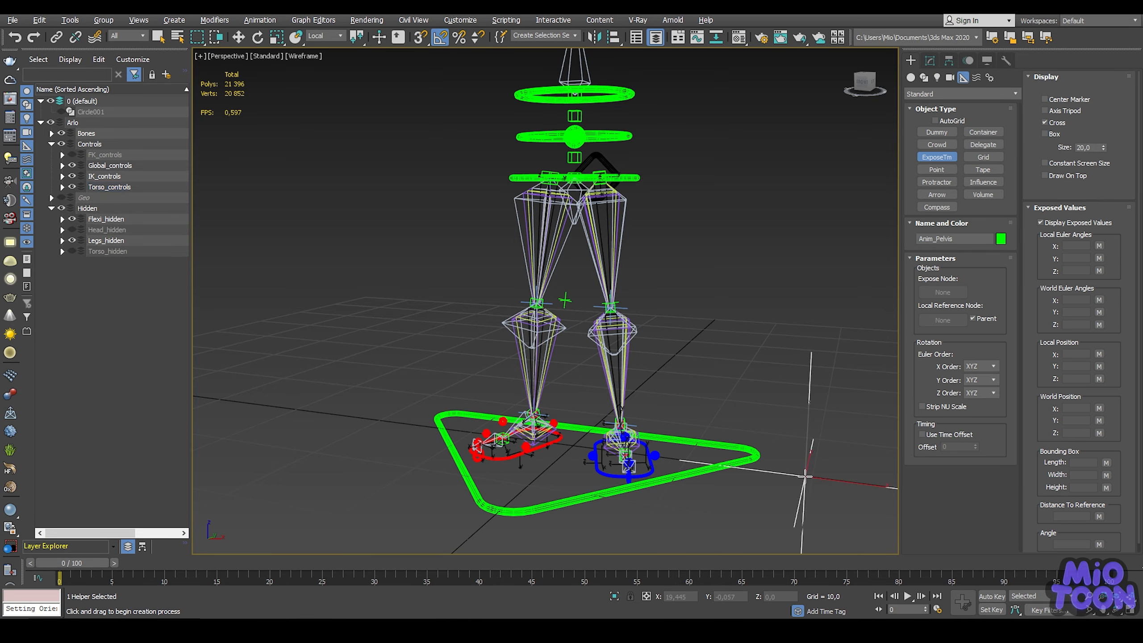
Set the new helper's display size to 2 and rename it Distance_L_Leg_IK.
click(929, 61)
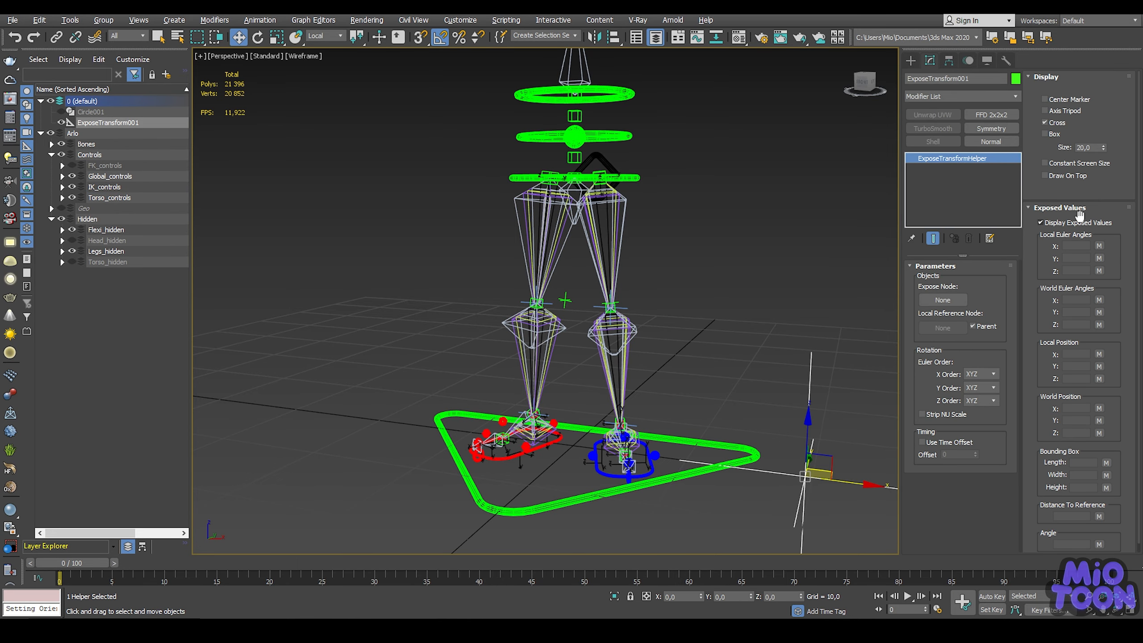
drag(1089, 148, 1058, 147)
text(2)
key(Return)
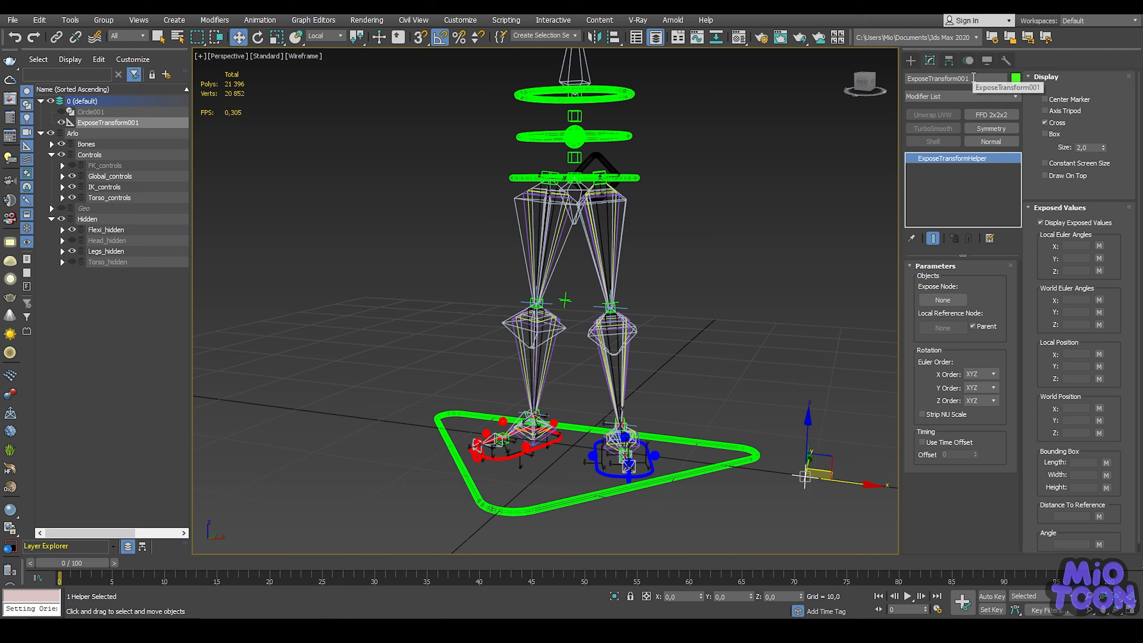
drag(1001, 79, 888, 82)
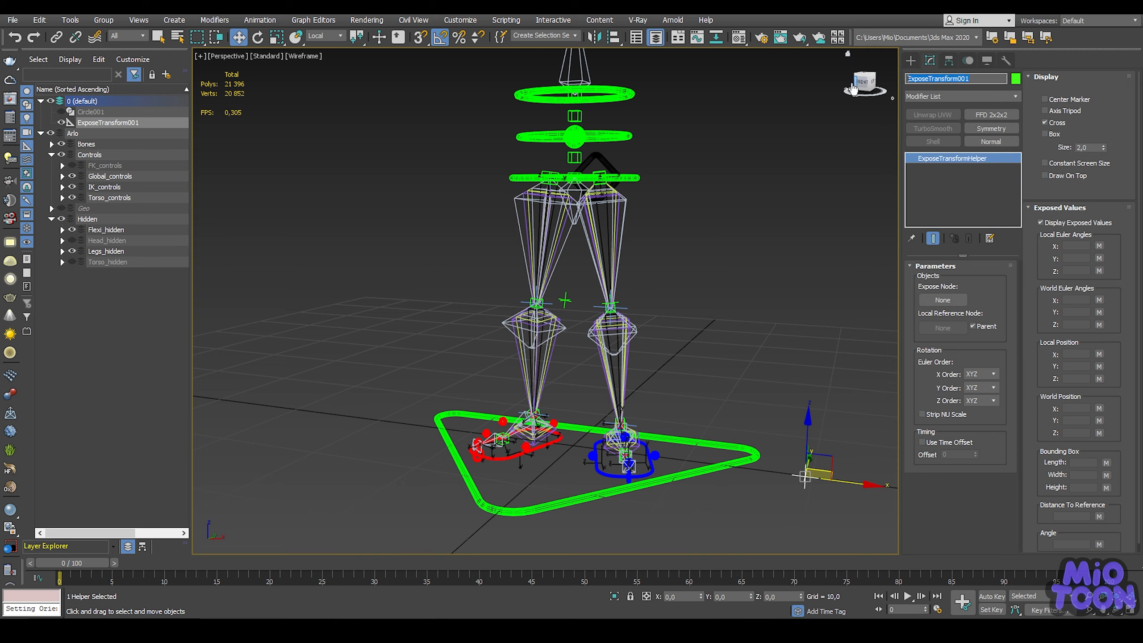
text(Distance_L_Leg_IK)
key(Return)
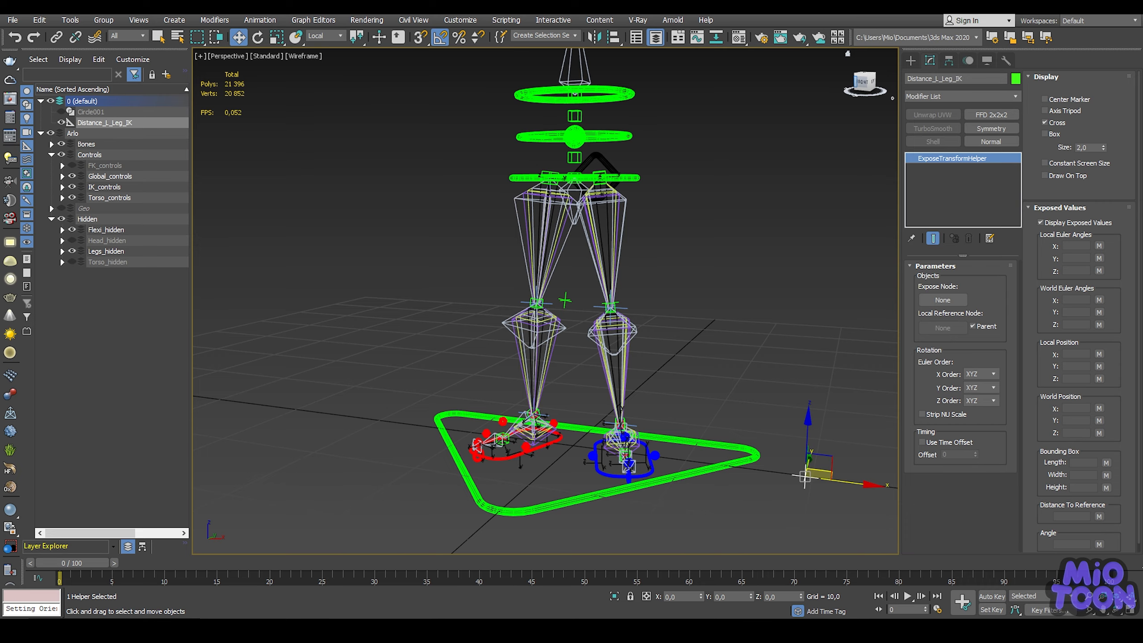
Align Distance_L_Leg_IK to the left thigh IK bone, matching pivot position and orientation on all three axes.
scroll(716, 173, up, 10)
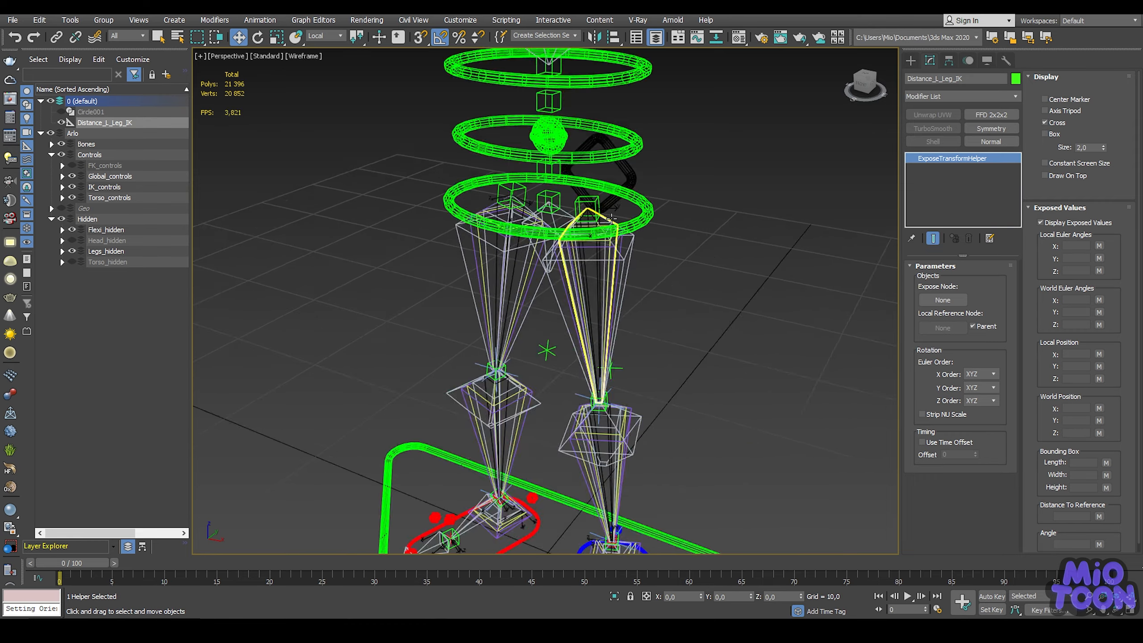
scroll(650, 225, down, 4)
scroll(650, 225, up, 4)
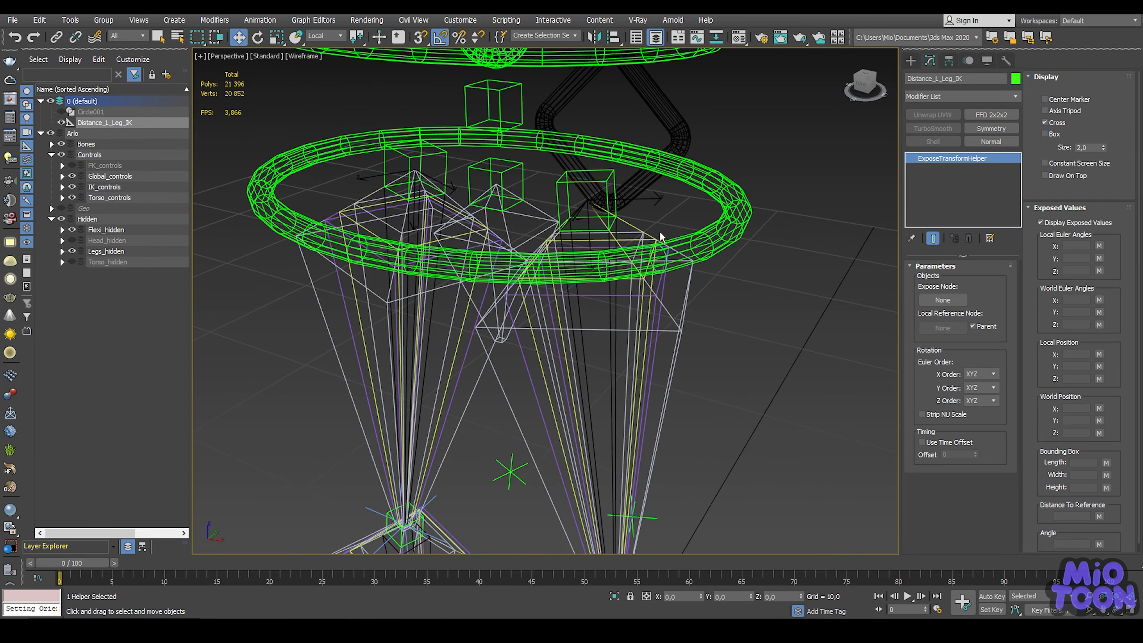
key(alt+a)
click(669, 290)
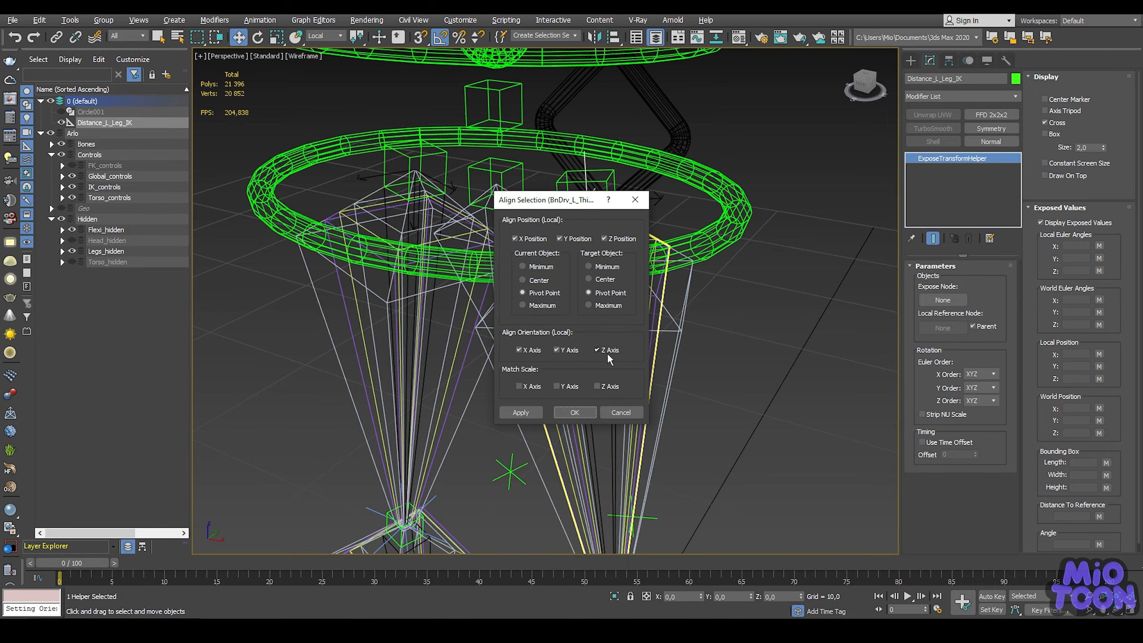
click(575, 413)
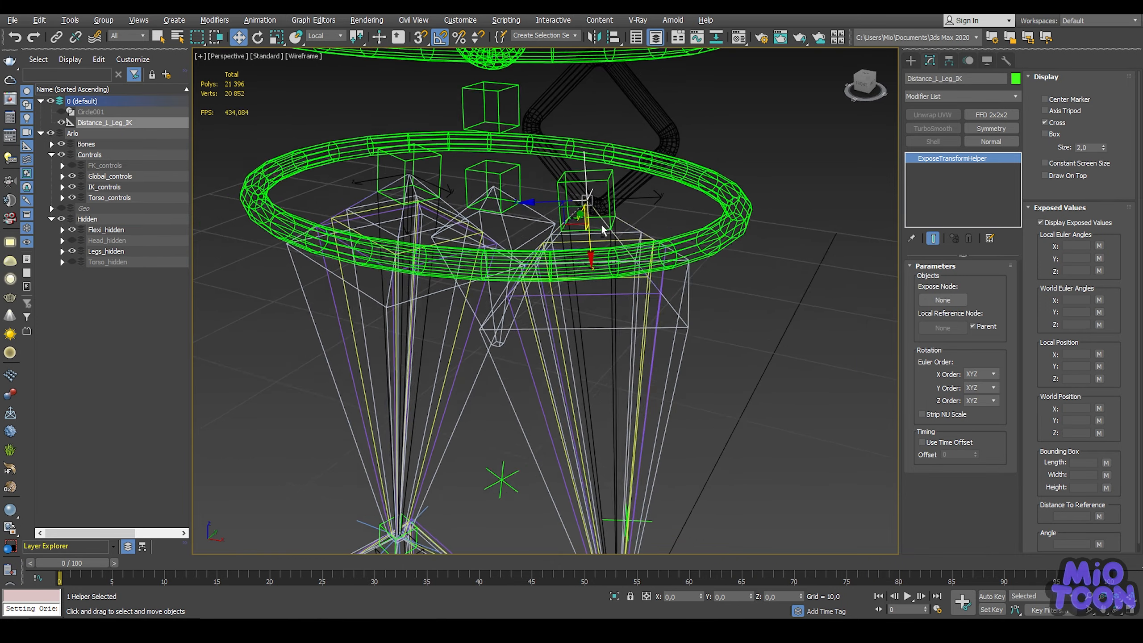
Clone the left distance helper as a copy named Distance_R_Leg_IK.
alt+middle_drag(603, 230, 634, 234)
key(ctrl+v)
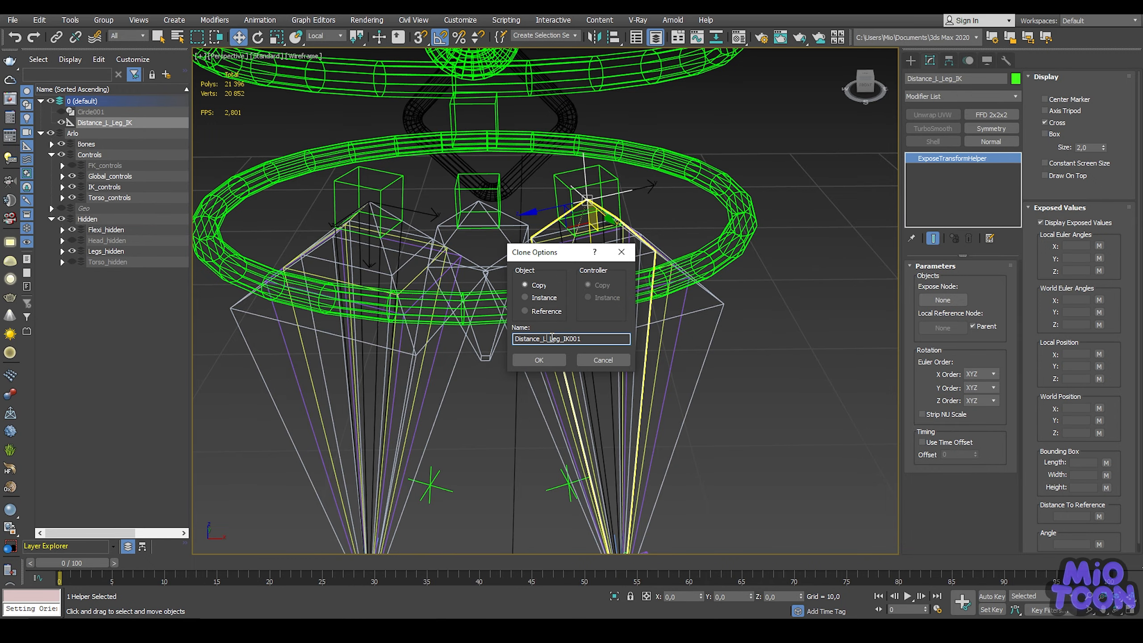
key(BackSpace)
text(R)
click(546, 360)
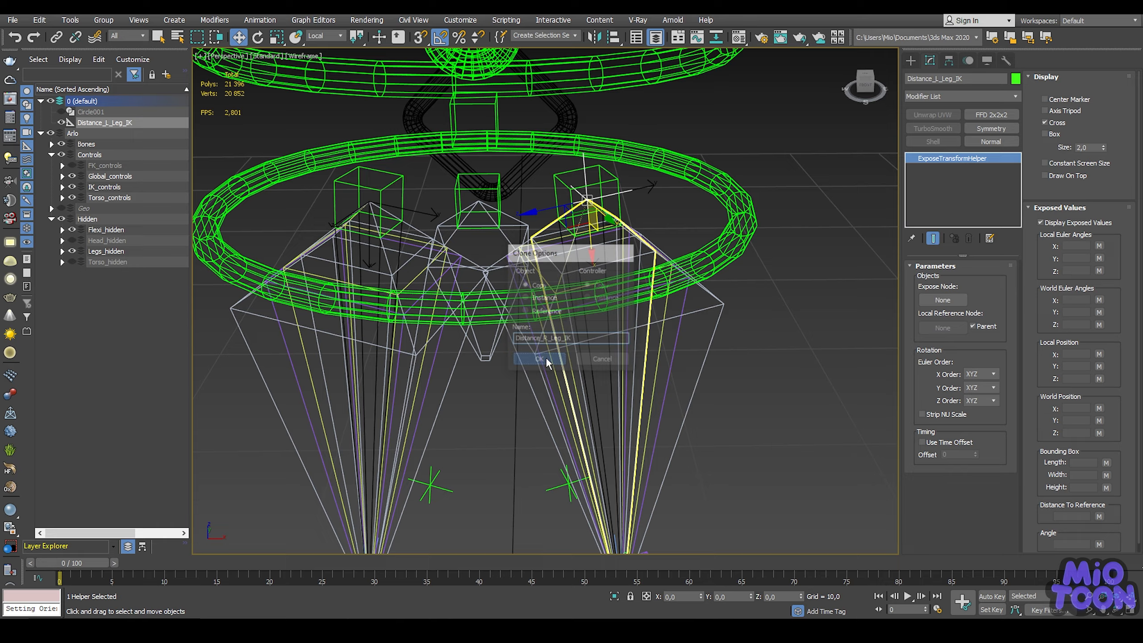
Align Distance_R_Leg_IK to BnDrv_R_Thigh_IK, matching pivot position and orientation on all three axes.
middle_drag(521, 281, 608, 283)
key(alt+a)
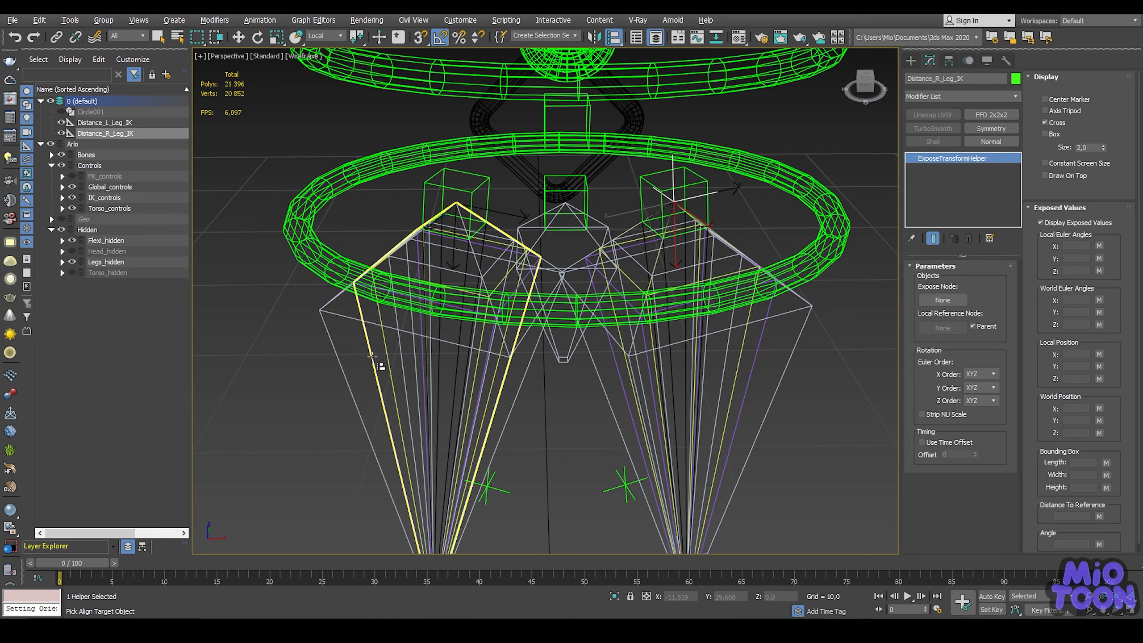
click(439, 341)
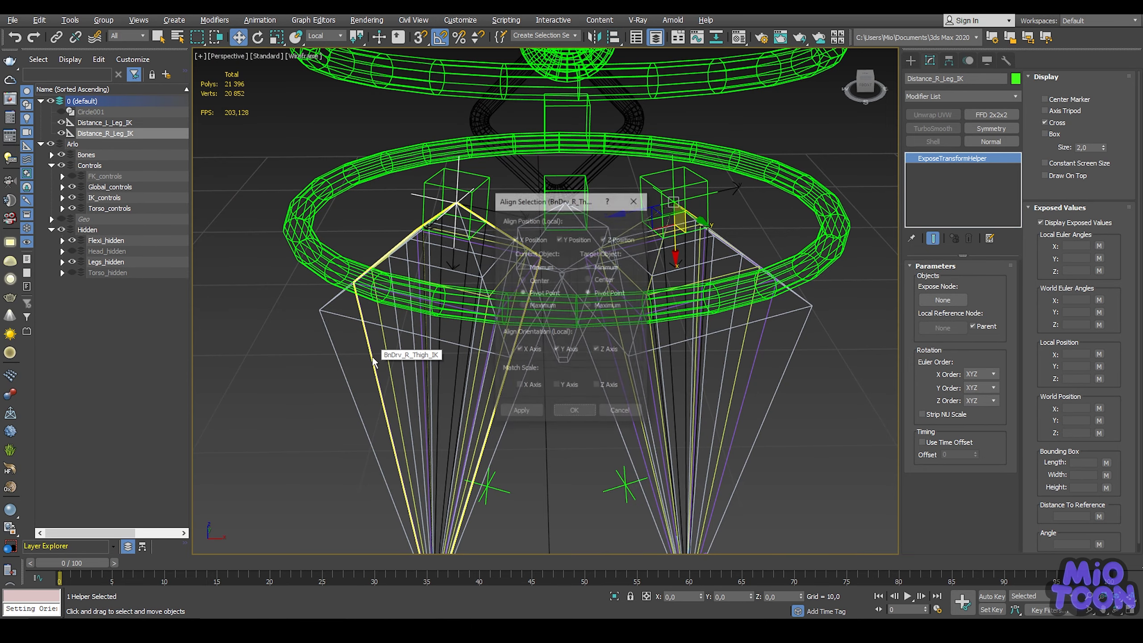
click(567, 412)
Try a saturated purple object color on both distance helpers.
alt+middle_drag(566, 405, 602, 195)
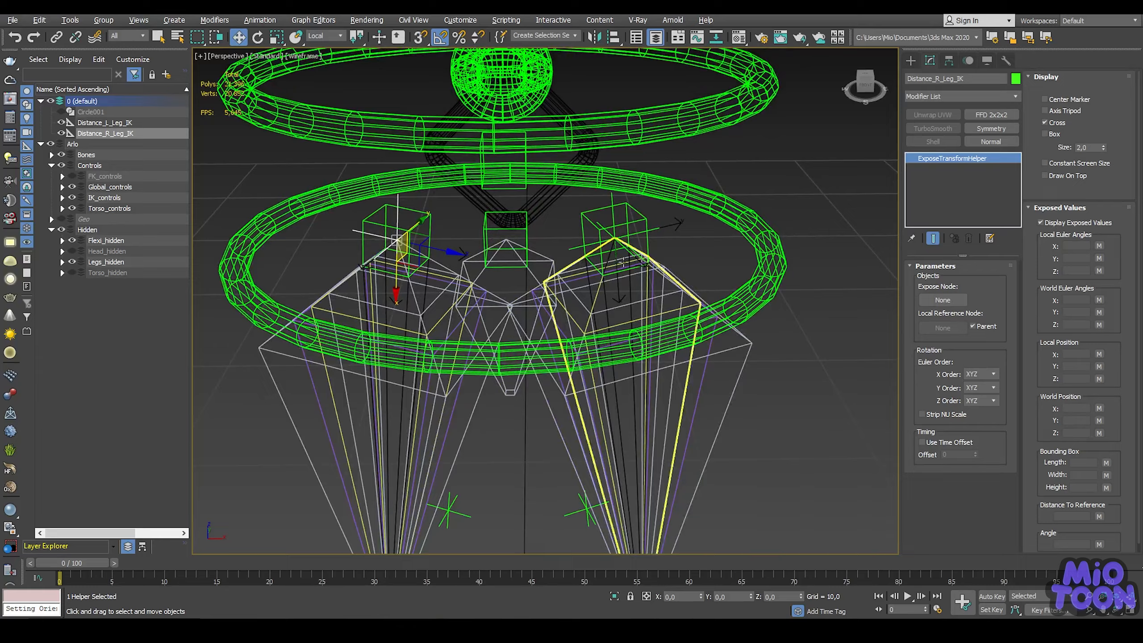
ctrl+click(603, 196)
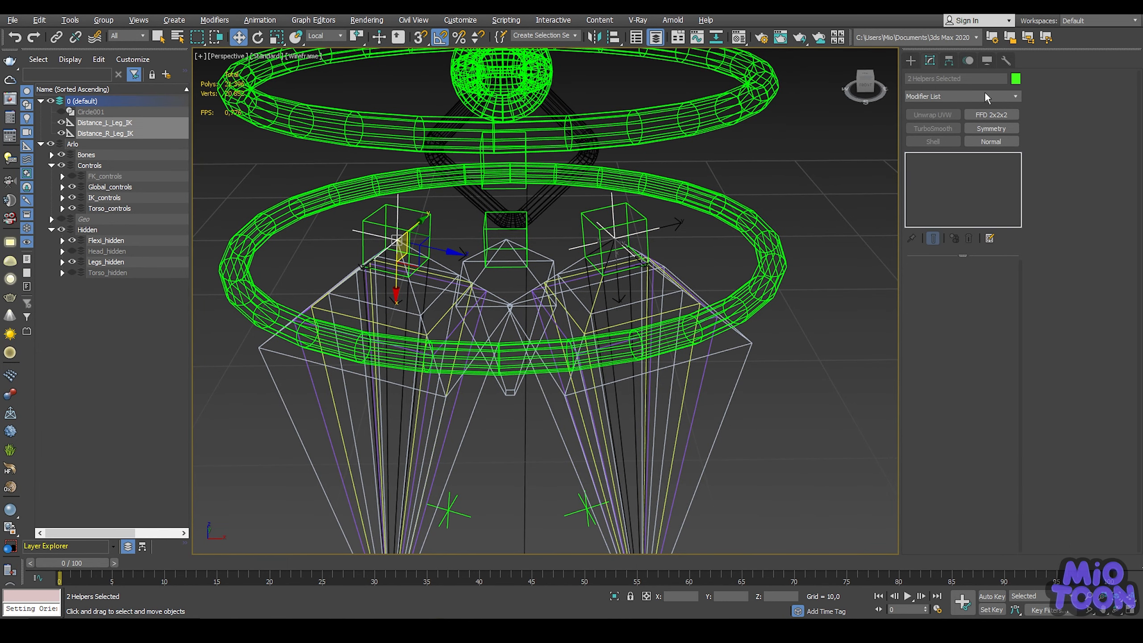
click(1016, 78)
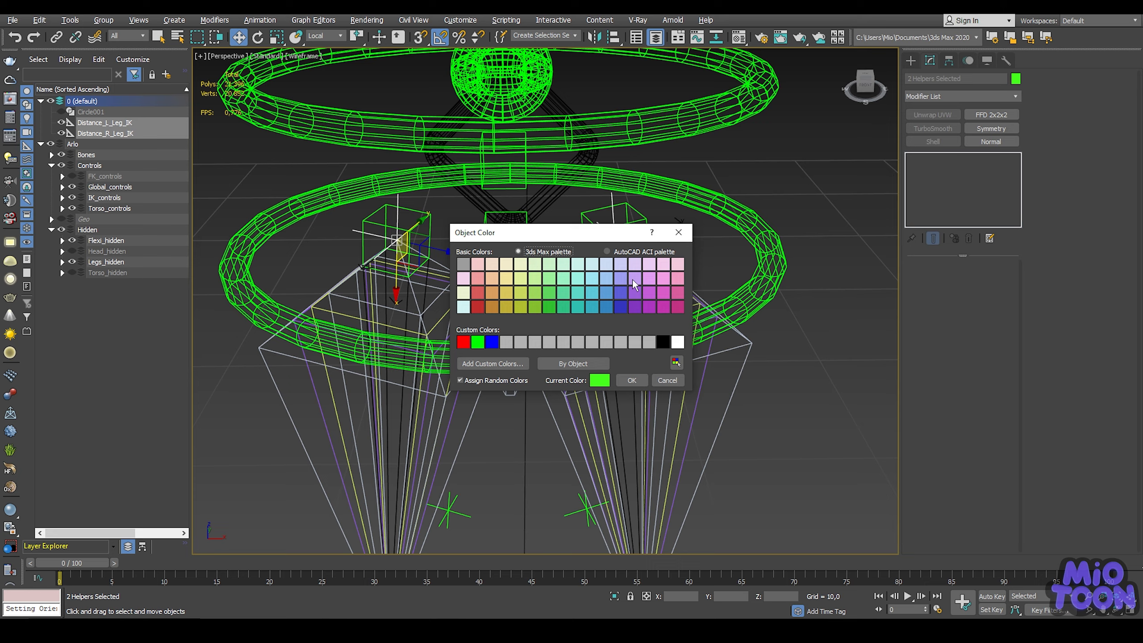
click(634, 290)
click(632, 380)
click(837, 305)
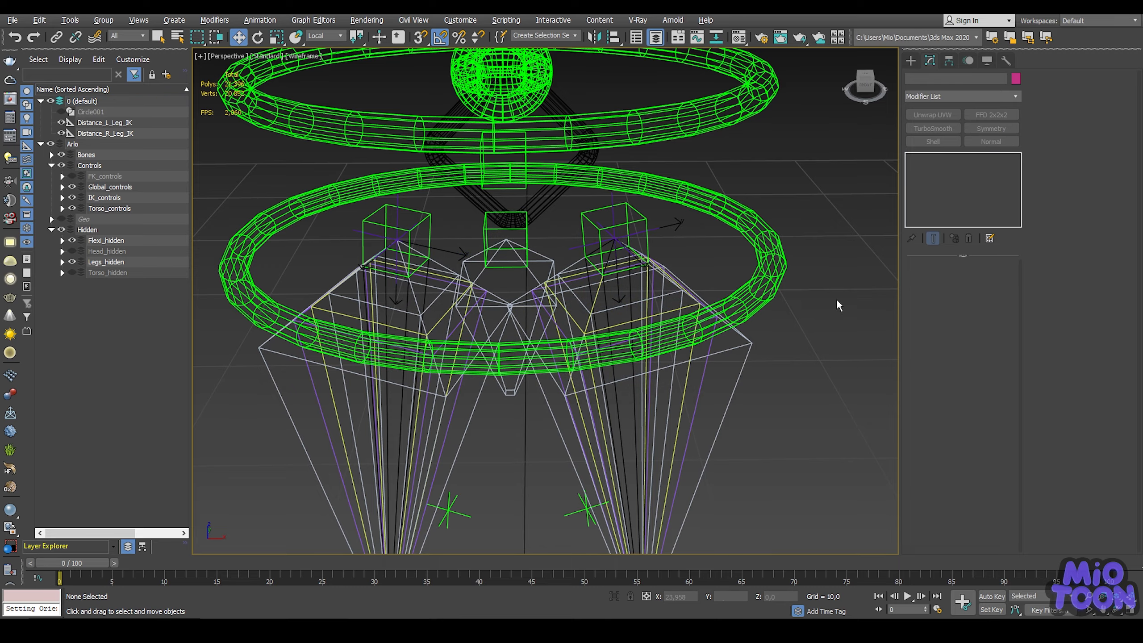
middle_drag(838, 301, 831, 301)
Reselect both distance helpers and try a pale lavender object color.
key(ctrl+z)
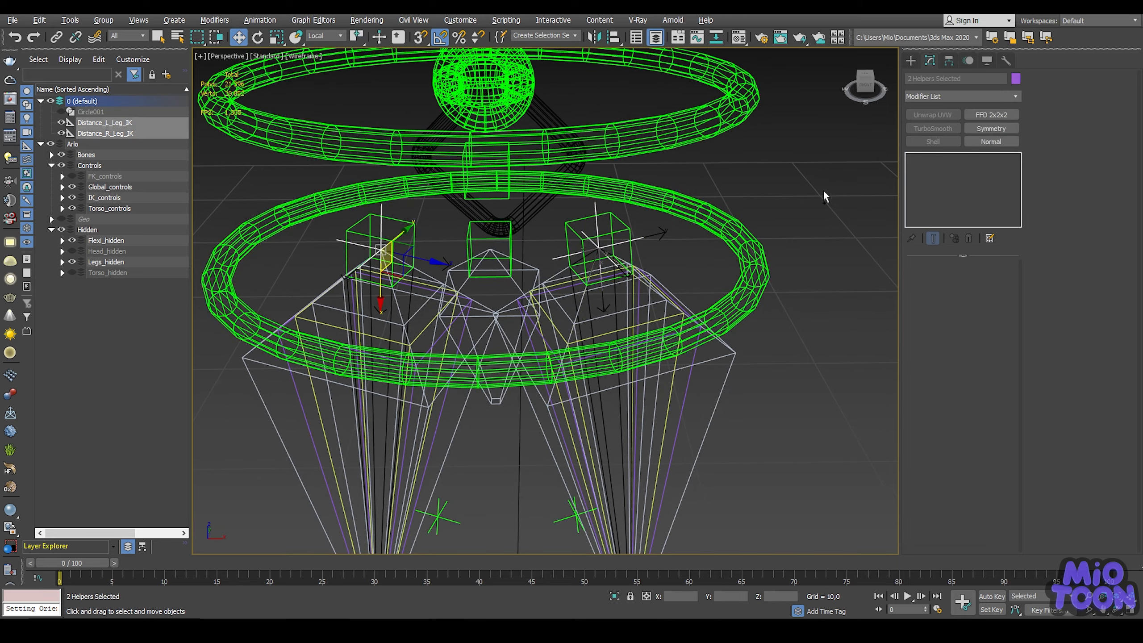
click(1015, 78)
click(633, 266)
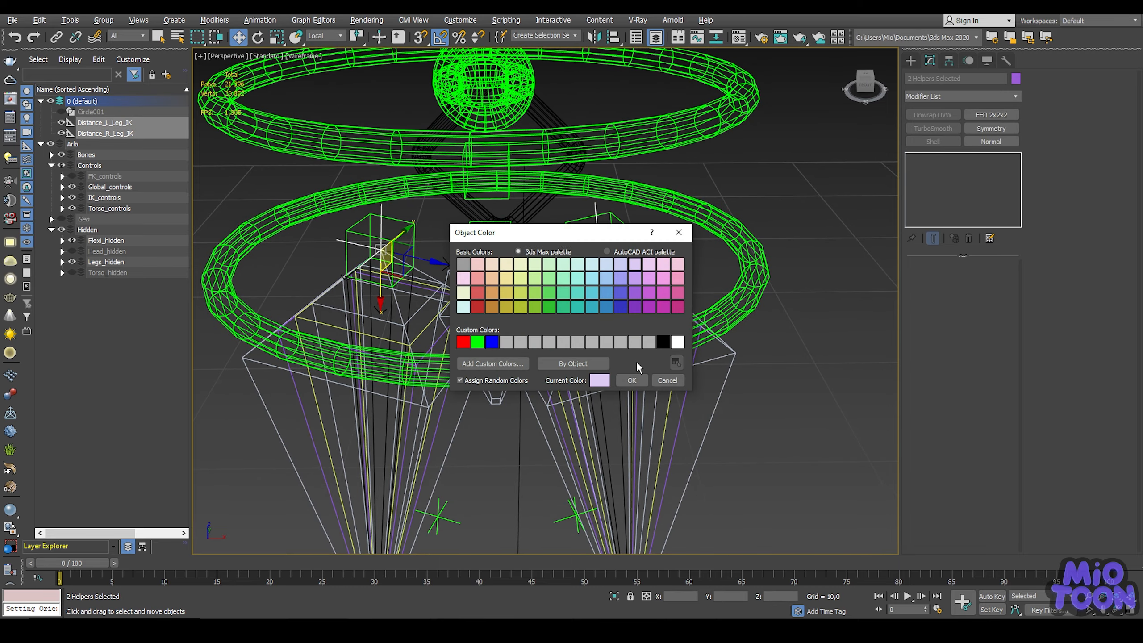
click(631, 378)
click(852, 295)
mouse_move(852, 296)
middle_down()
mouse_move(842, 294)
mouse_move(854, 287)
middle_up()
Reselect both distance helpers and set their object color to a medium blue-violet.
key(ctrl+z)
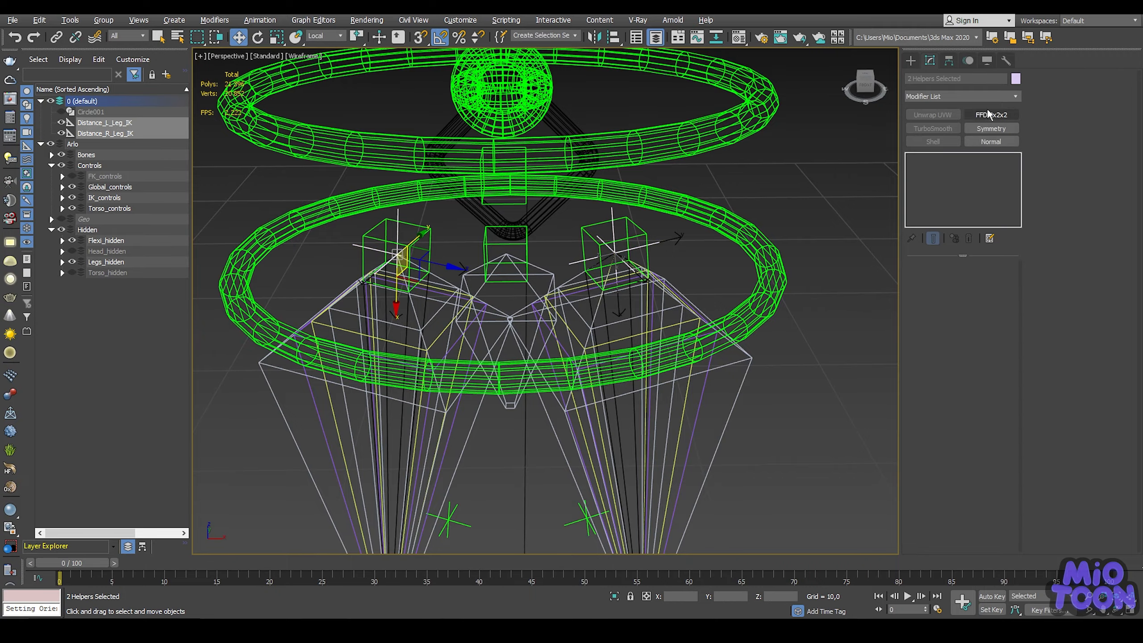
click(1015, 78)
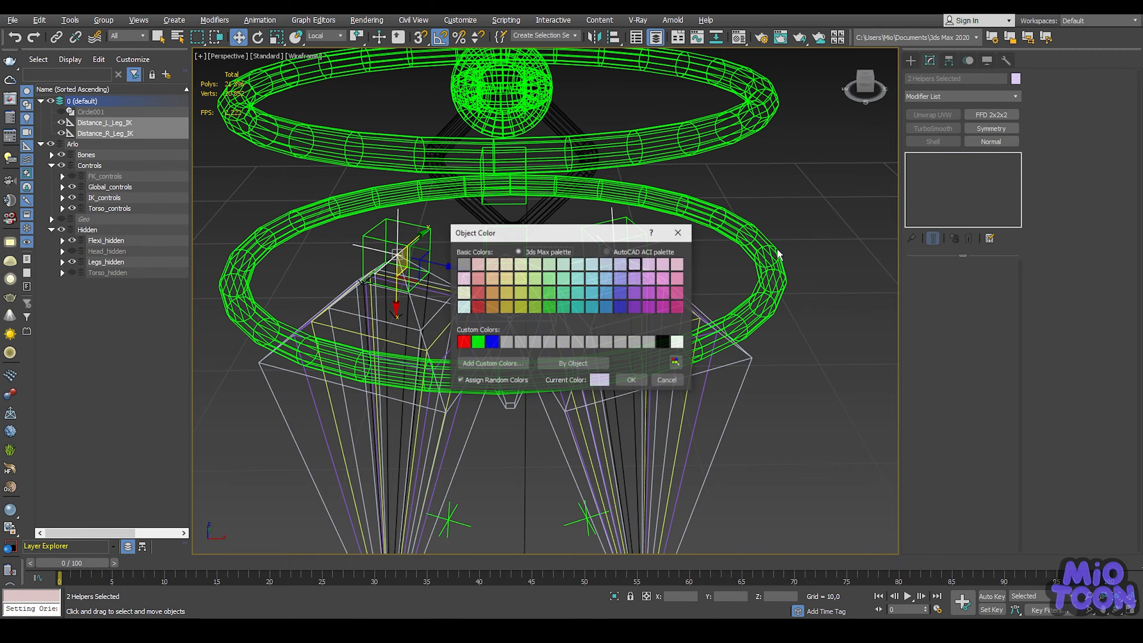
click(619, 282)
click(631, 380)
click(849, 337)
Link Distance_L_Leg_IK and Distance_R_Leg_IK to the Anim_Pelvis ring control as their parent.
middle_drag(849, 338, 787, 283)
click(597, 221)
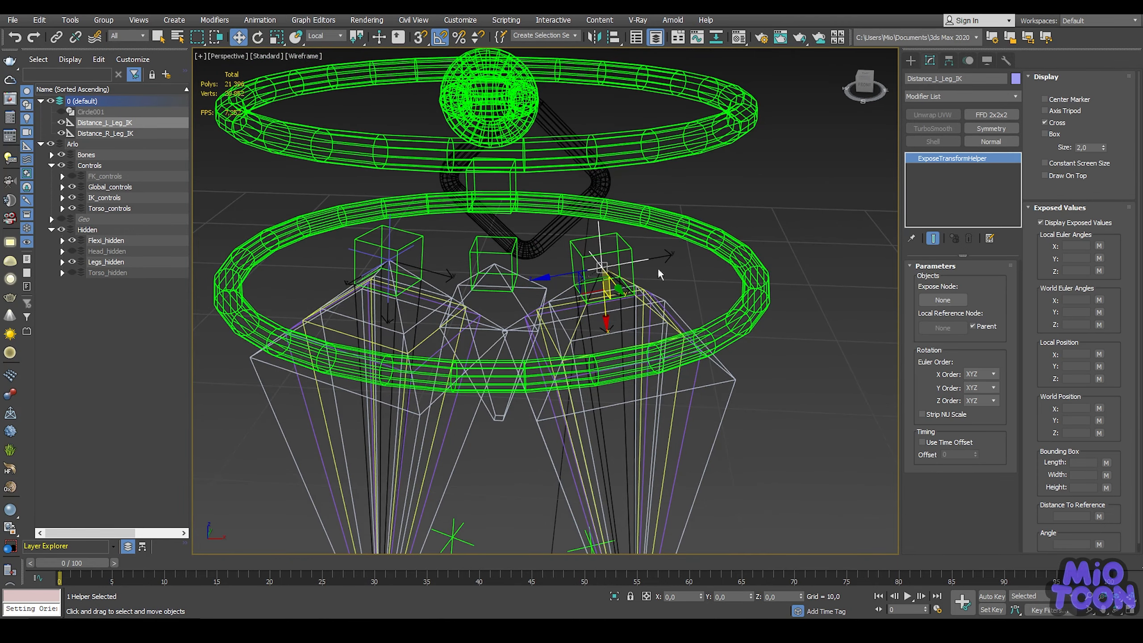
ctrl+click(379, 246)
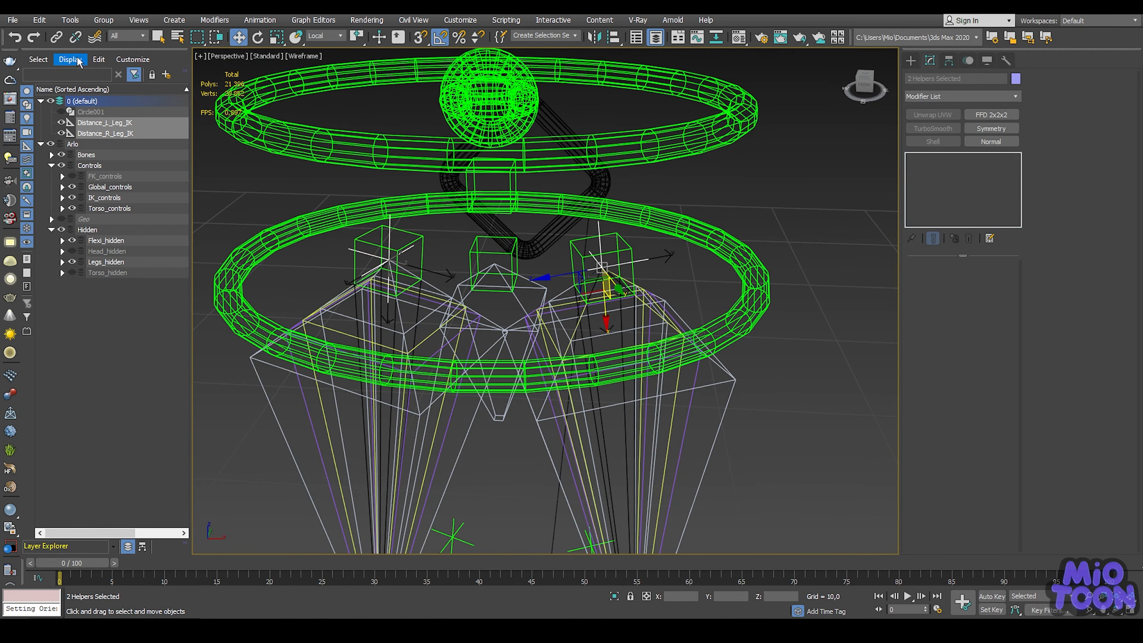
click(56, 37)
alt+middle_drag(288, 186, 279, 199)
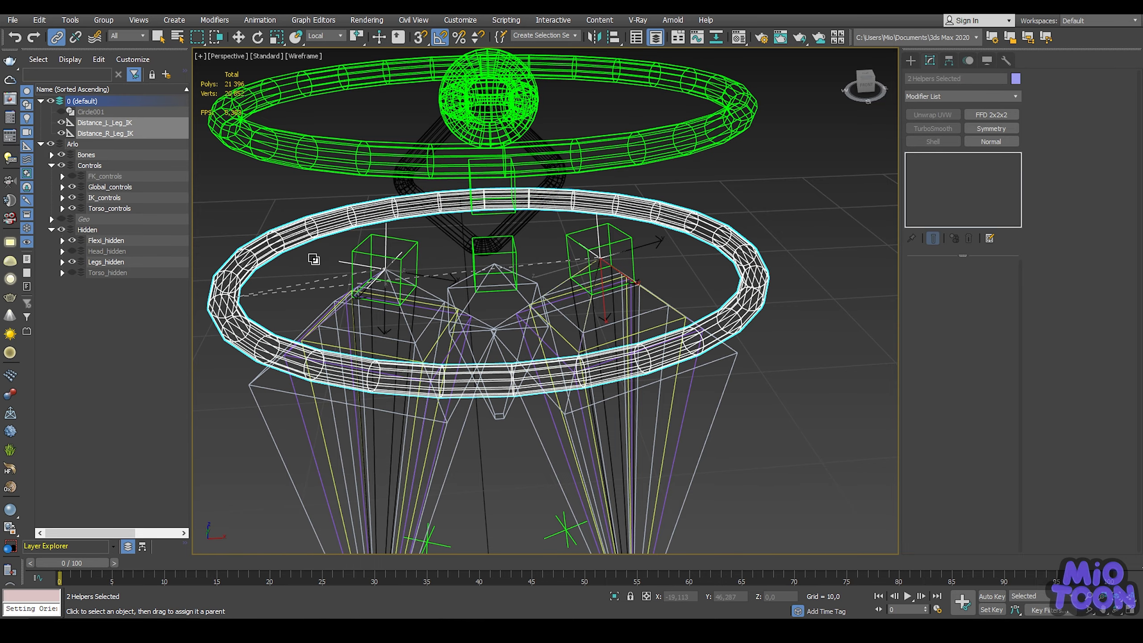
Freeze the transforms of Distance_L_Leg_IK and Distance_R_Leg_IK and clear the selection.
alt+middle_drag(311, 258, 335, 255)
right_click(344, 253)
click(309, 213)
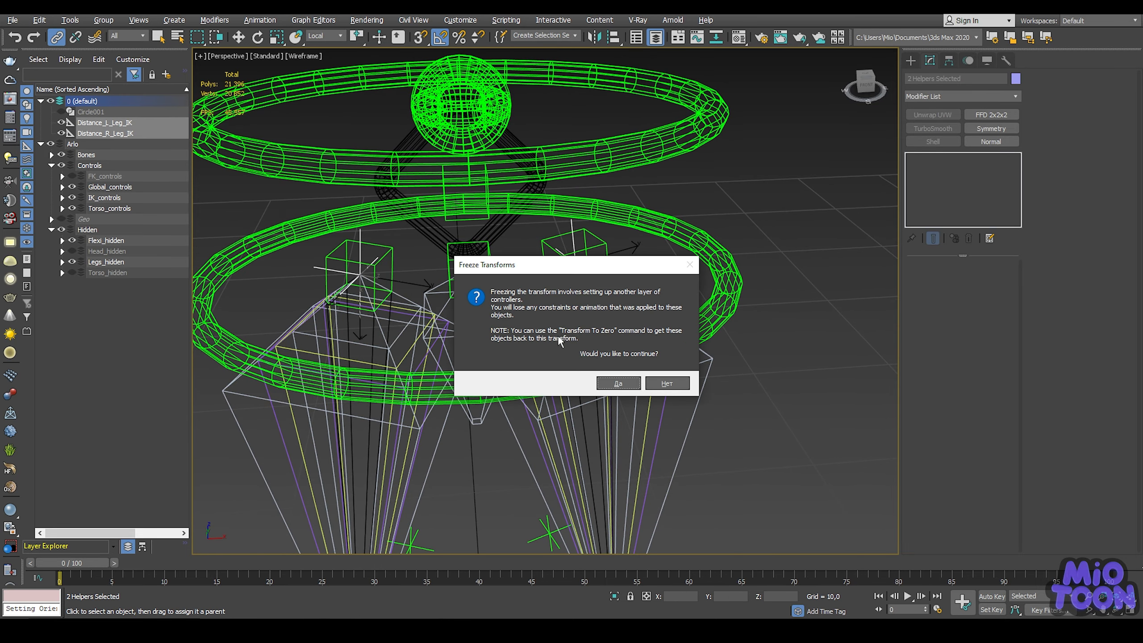
click(615, 382)
scroll(556, 275, down, 5)
middle_drag(599, 278, 817, 237)
click(812, 227)
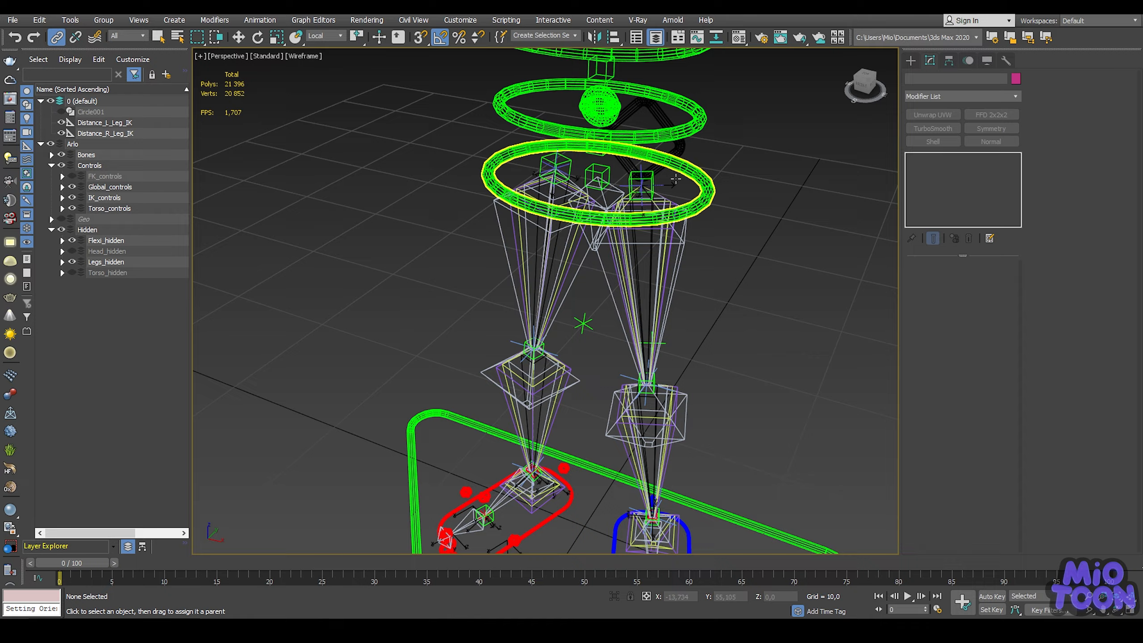
Select Distance_L_Leg_IK at the left thigh and stop using its parent as the local reference node.
scroll(605, 220, up, 10)
scroll(605, 220, down, 5)
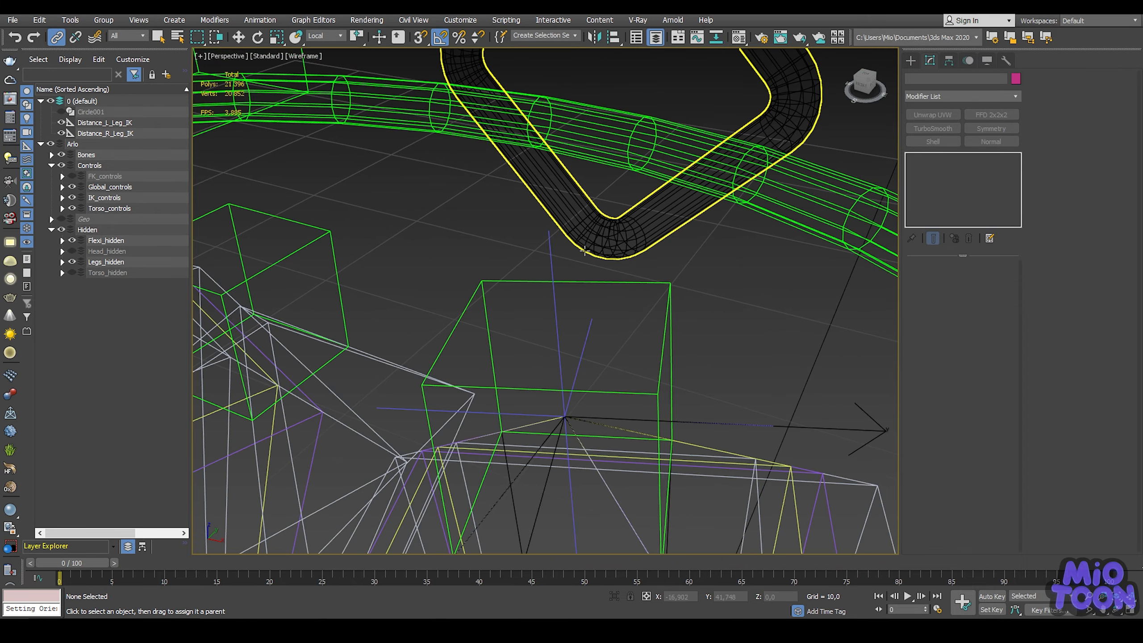
click(543, 253)
scroll(545, 255, down, 4)
alt+middle_drag(555, 257, 593, 231)
scroll(1105, 224, down, 1)
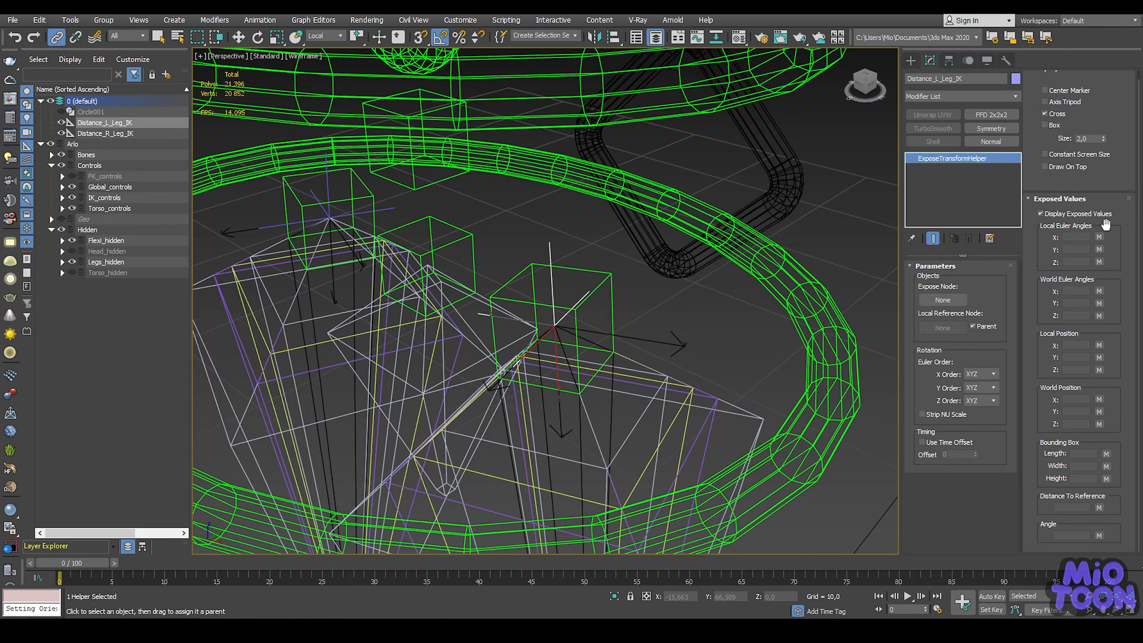
click(972, 325)
Show the FK_controls layer and assign the blue left thigh control Anim_L_Thigh_FK as the helper's expose node.
middle_drag(583, 279, 514, 252)
click(71, 176)
scroll(556, 255, down, 4)
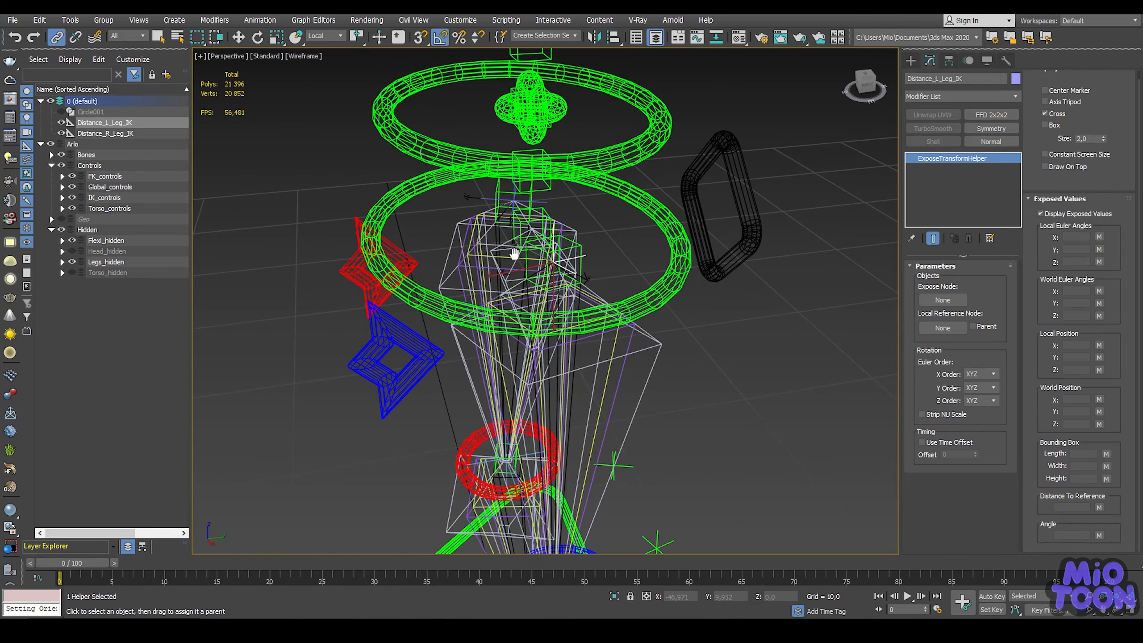
click(940, 300)
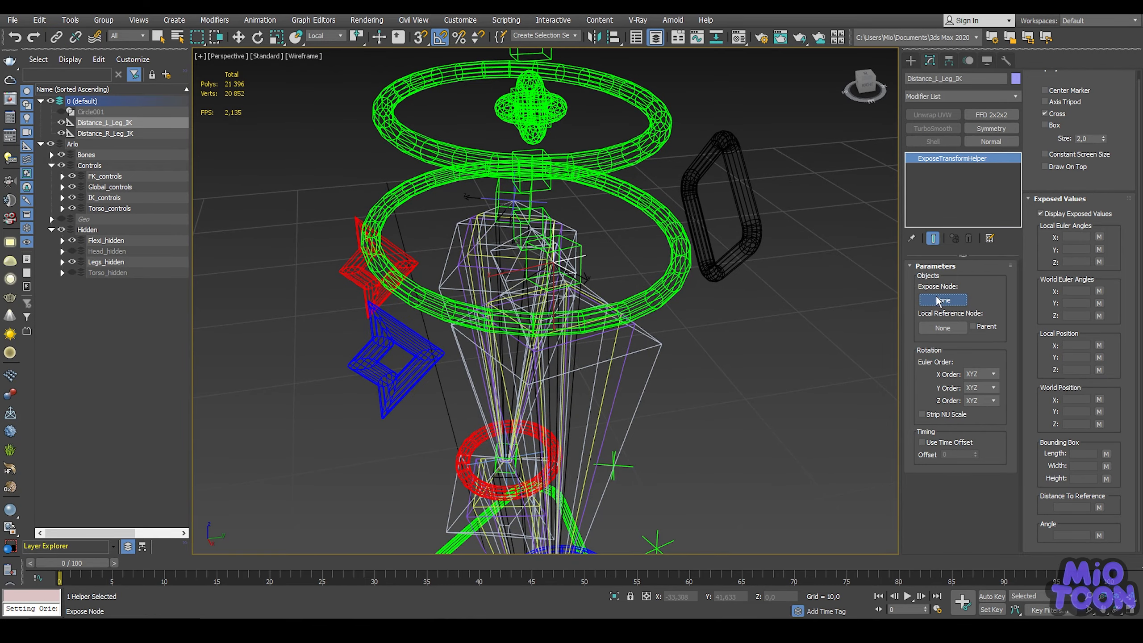
click(395, 338)
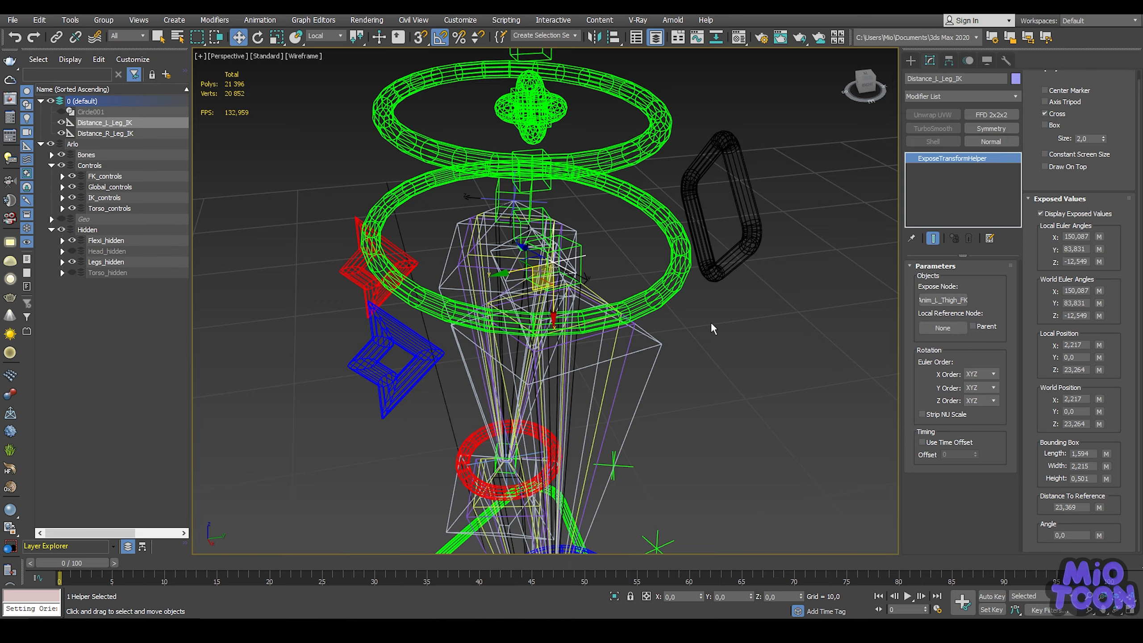
Assign the left leg's IK handle HIIK_L_Leg at the ankle as the helper's local reference node.
scroll(710, 321, down, 4)
middle_drag(712, 323, 721, 209)
scroll(663, 416, up, 7)
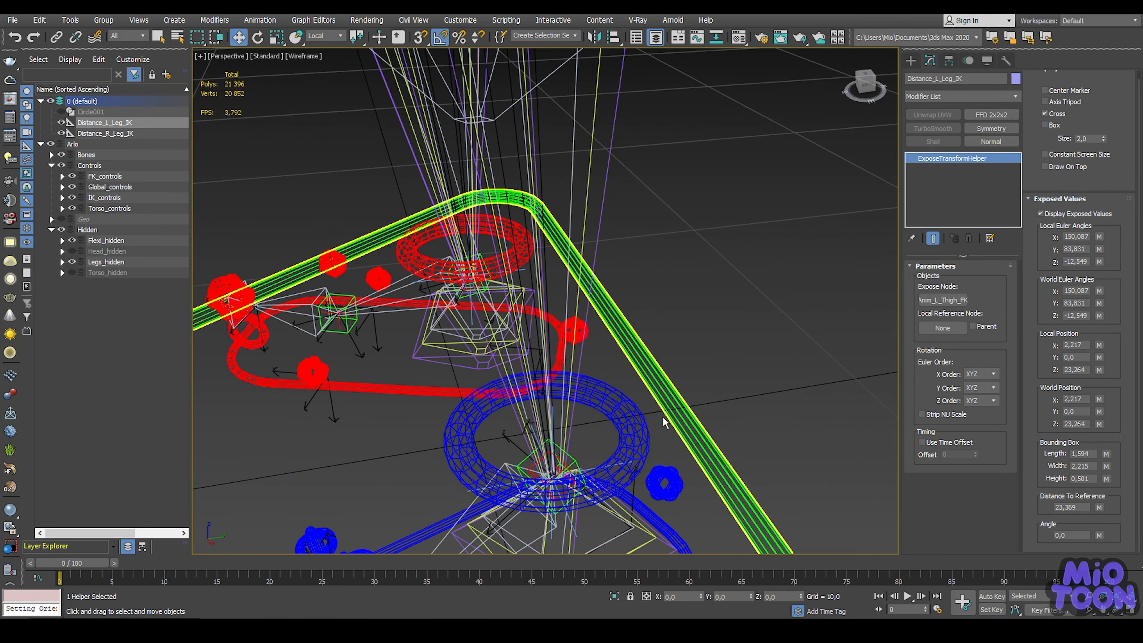
middle_drag(662, 415, 539, 285)
click(941, 328)
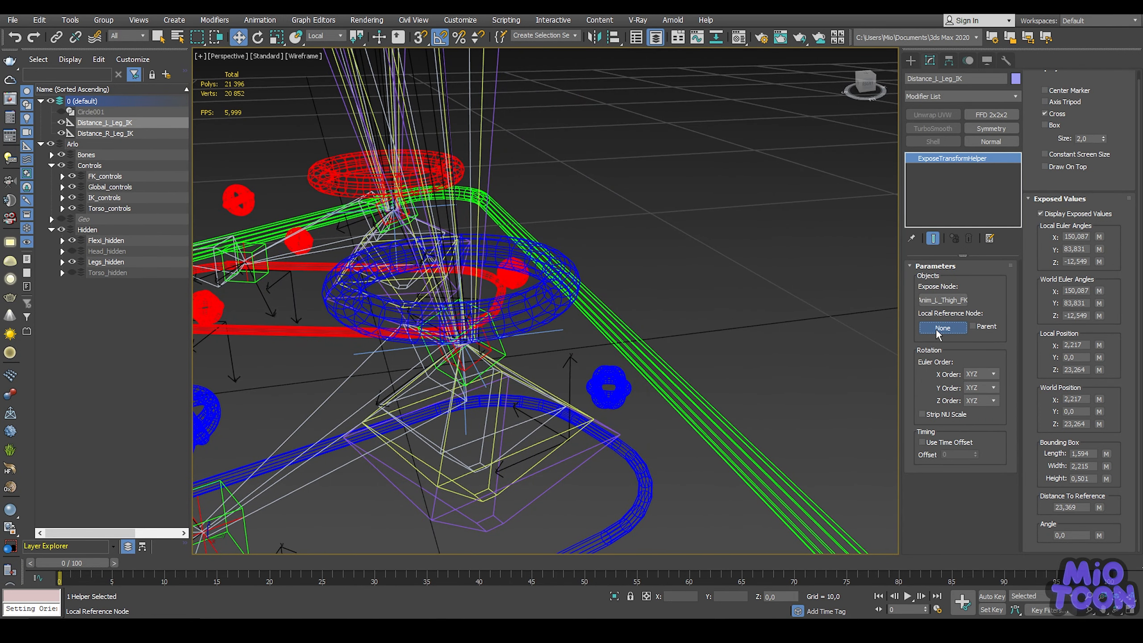
click(561, 333)
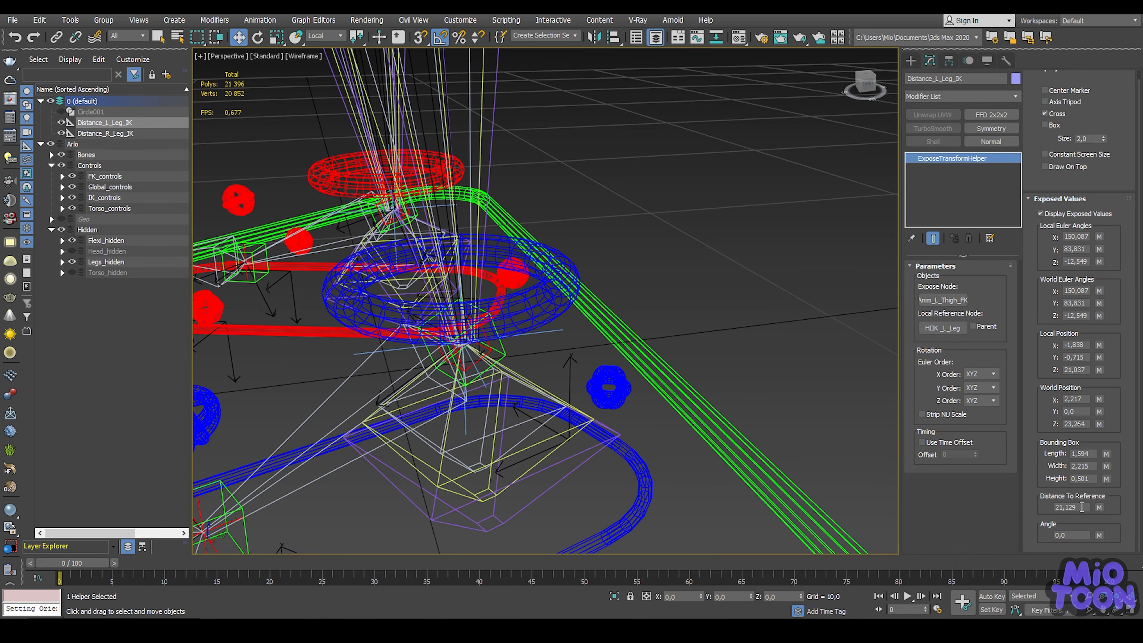
Hide the FK_controls layer and the whole Controls layer, leaving only the bones and helpers of the legs displayed.
scroll(646, 335, down, 10)
middle_drag(648, 342, 623, 394)
alt+middle_drag(623, 394, 611, 362)
scroll(603, 354, up, 8)
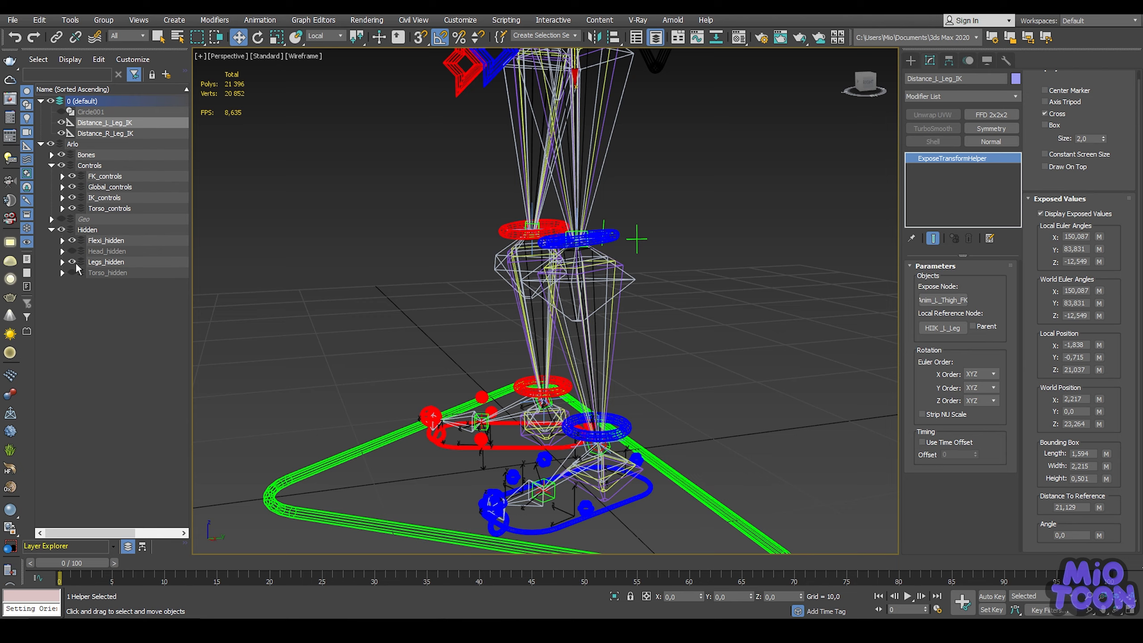
click(72, 176)
middle_drag(569, 379, 536, 342)
click(588, 402)
alt+middle_drag(610, 376, 596, 364)
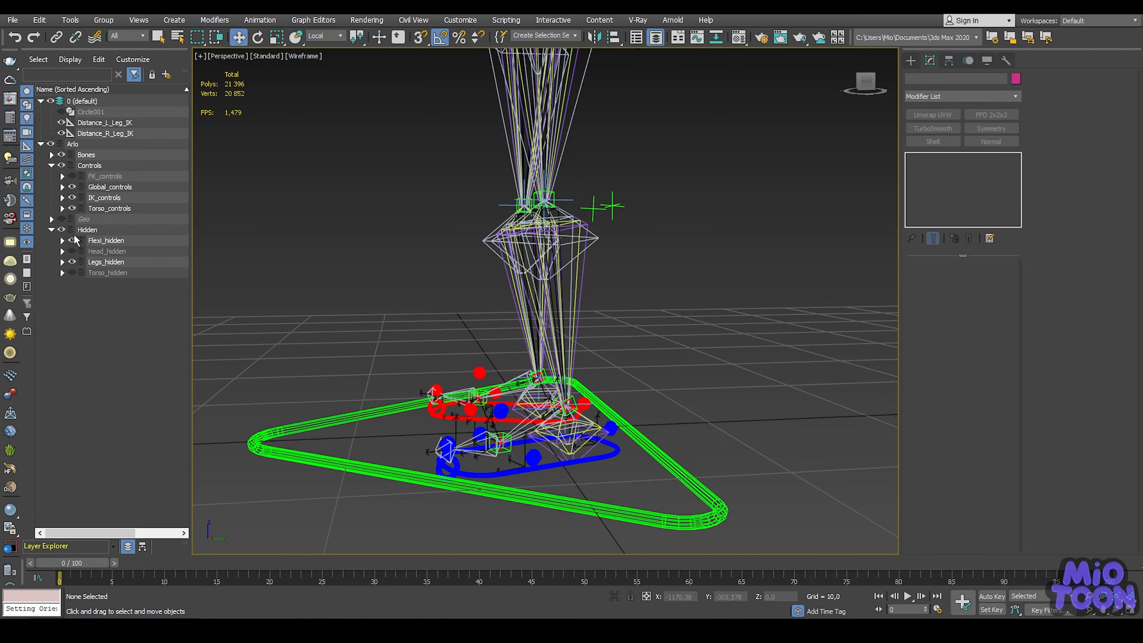
click(62, 166)
middle_drag(504, 345, 646, 462)
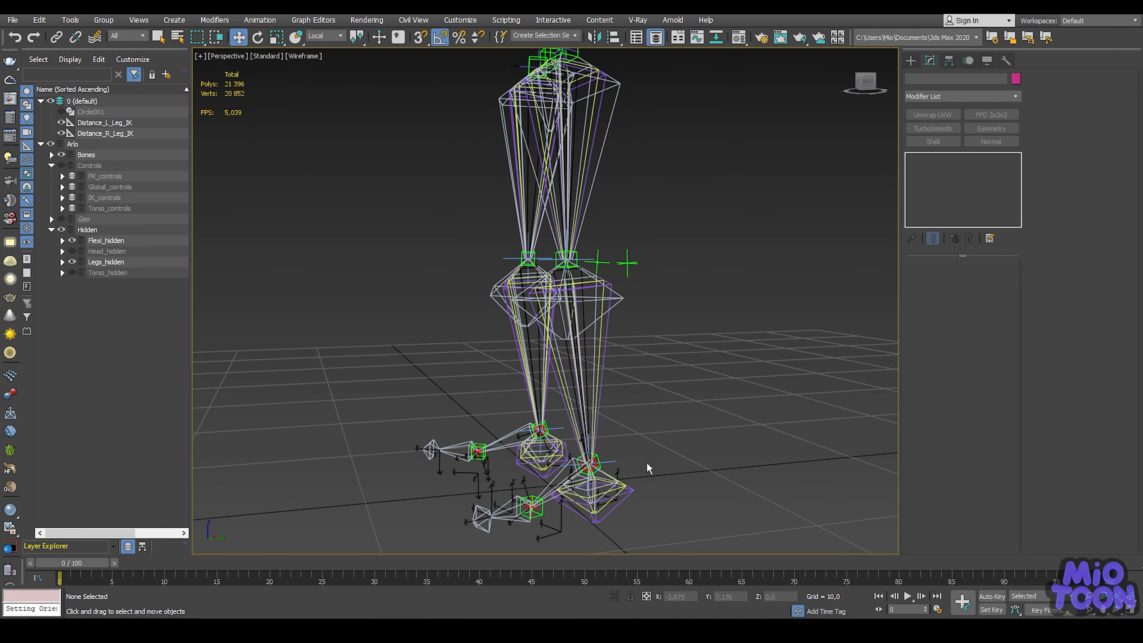
Select the left leg's IK handle HIIK_L_Leg at the ankle and move it slightly along its vertical axis.
click(613, 460)
alt+middle_drag(643, 416, 590, 430)
scroll(602, 439, up, 2)
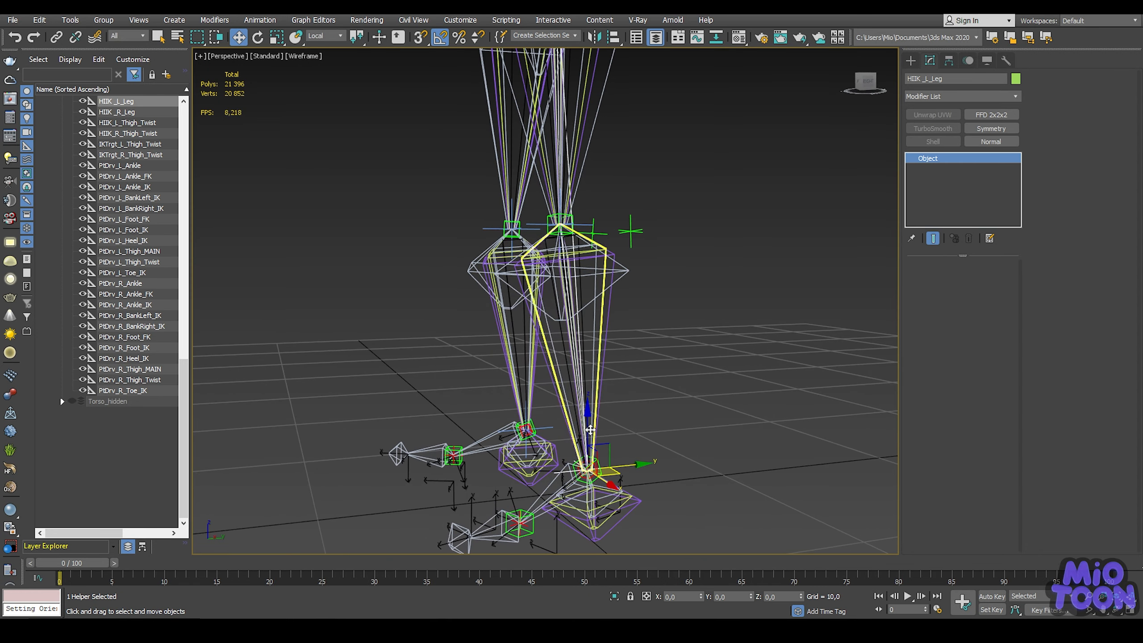
drag(585, 424, 584, 425)
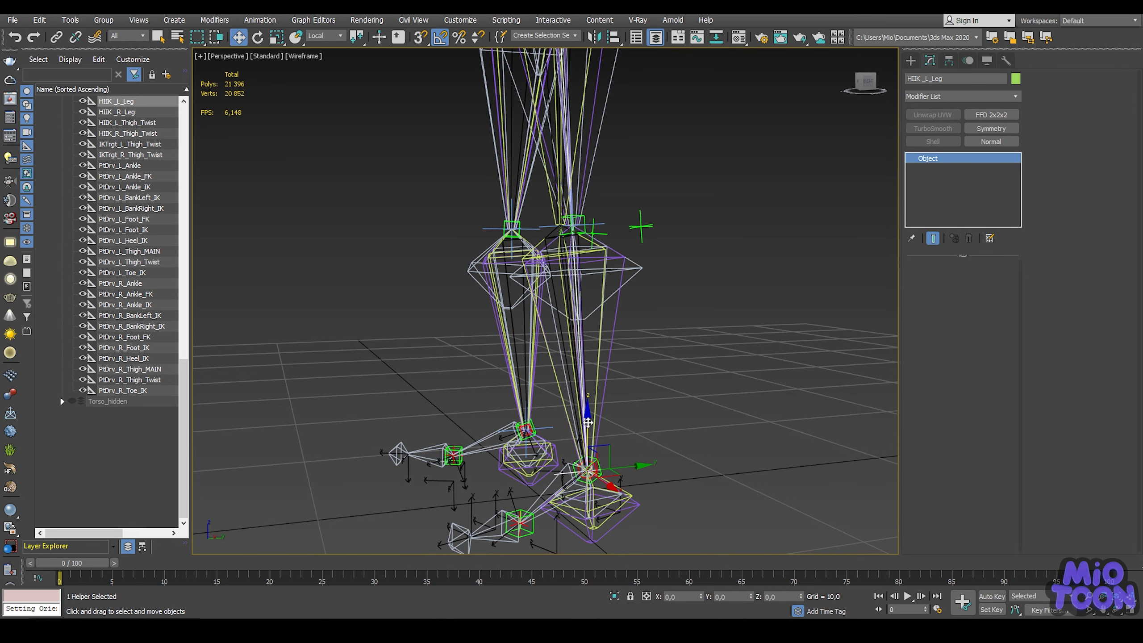
Select Distance_L_Leg_IK at the left thigh and check its exposed Distance To Reference value.
alt+middle_drag(643, 358, 668, 350)
middle_drag(668, 349, 695, 337)
middle_drag(695, 337, 659, 460)
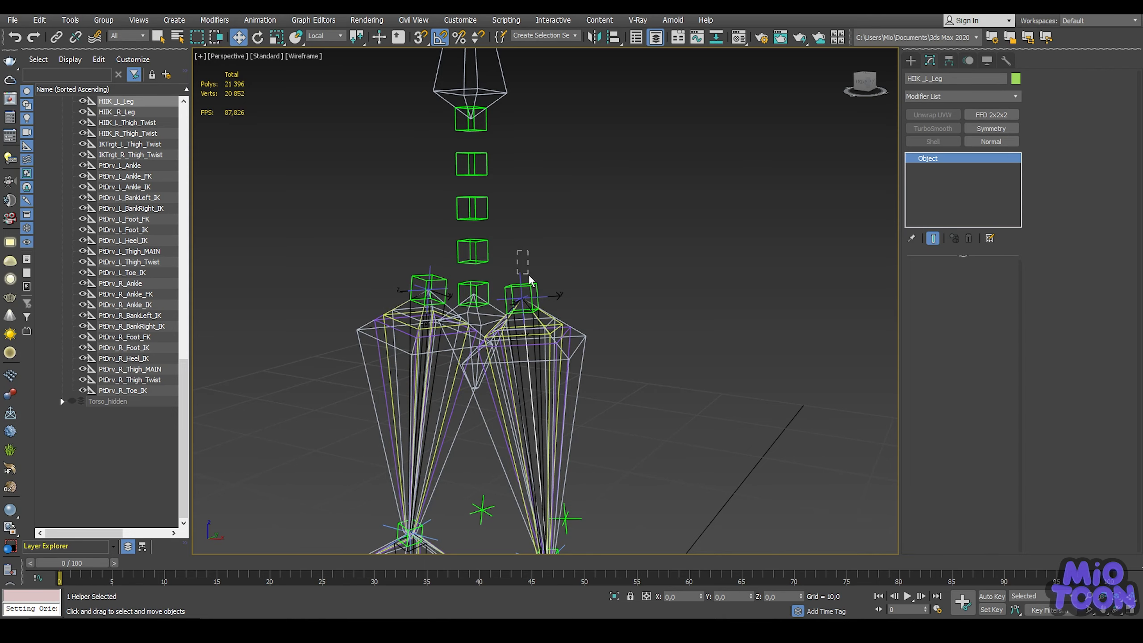
drag(529, 278, 530, 282)
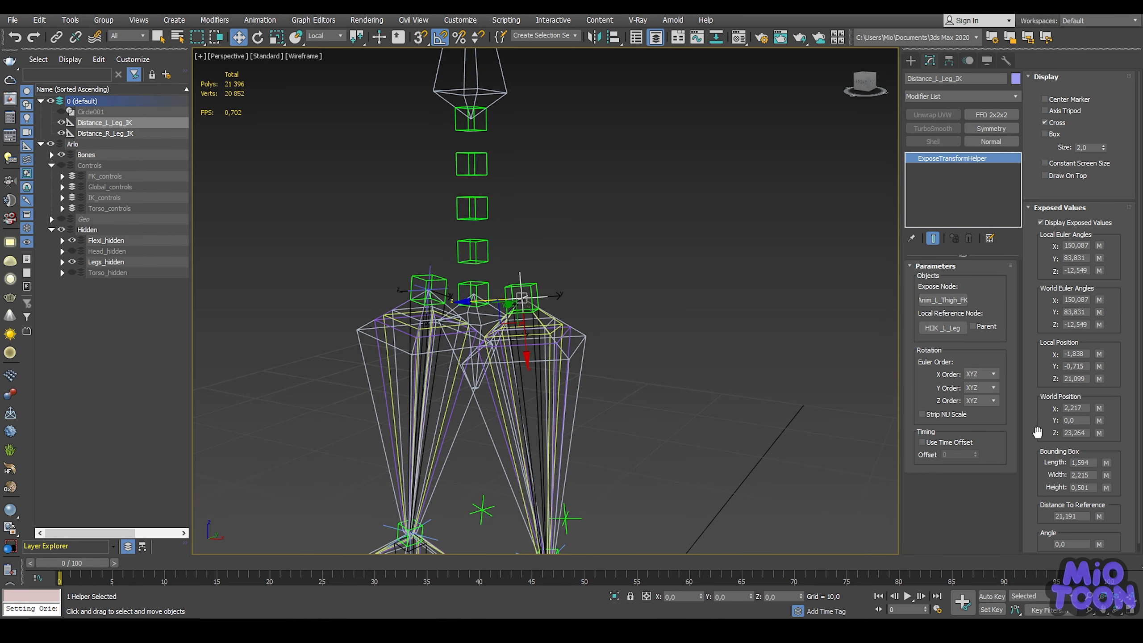
drag(1037, 432, 1034, 349)
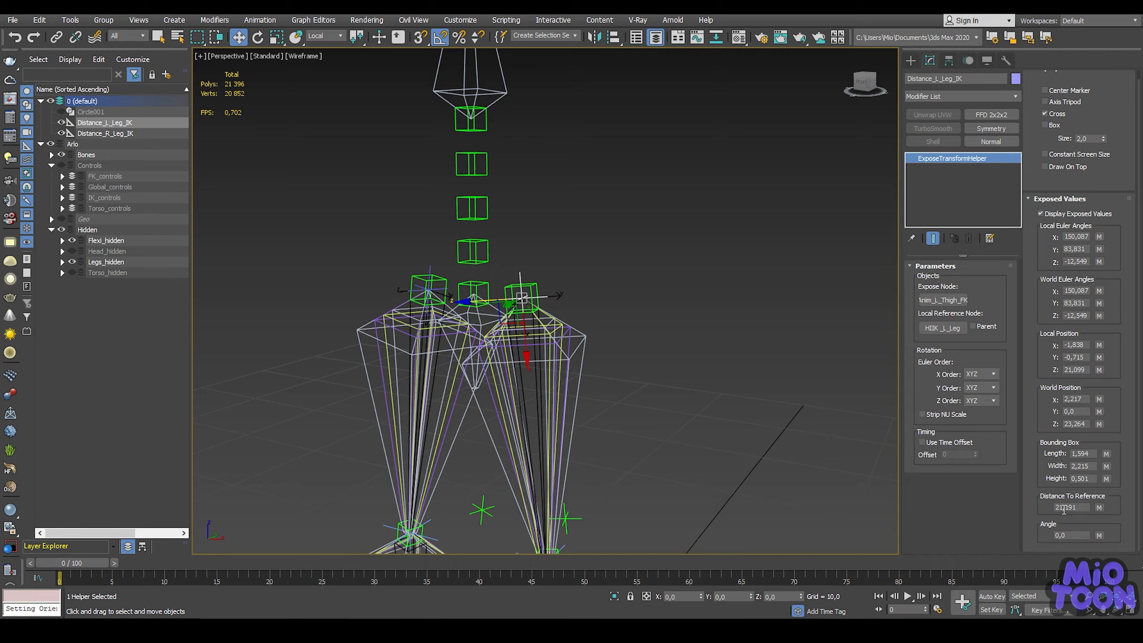
drag(1079, 507, 1041, 507)
Select BnDrv_L_Shin_IK and expand its transform controllers to pick the X Position track under Zero Pos XYZ.
middle_drag(656, 395, 646, 430)
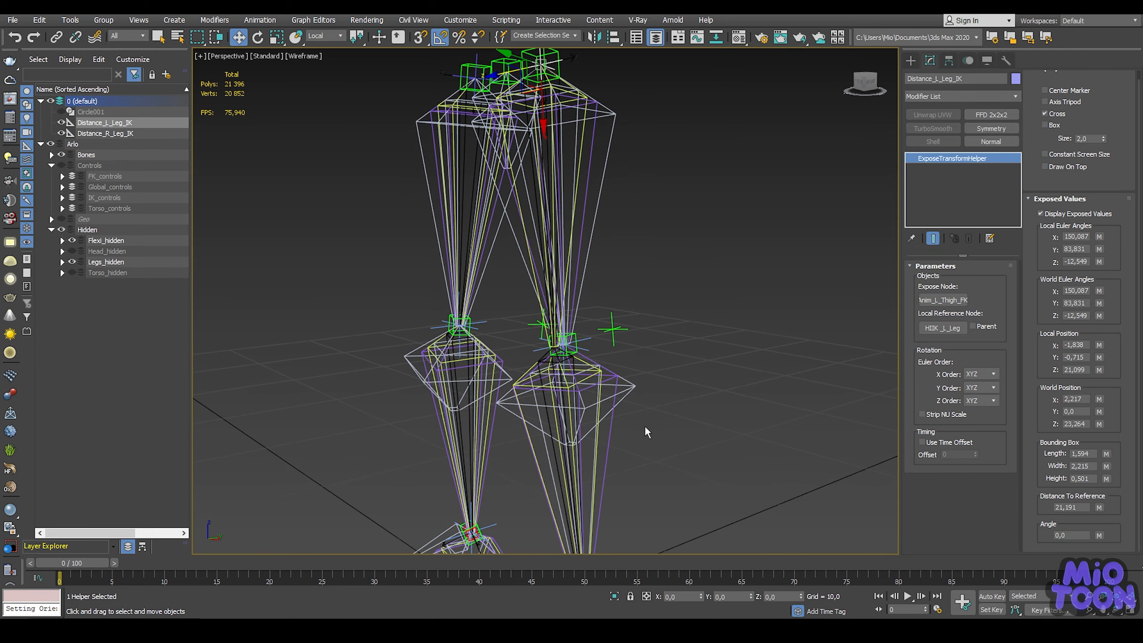
click(608, 435)
mouse_move(690, 365)
alt+middle_down()
mouse_move(624, 370)
mouse_move(684, 375)
alt+middle_up()
click(968, 60)
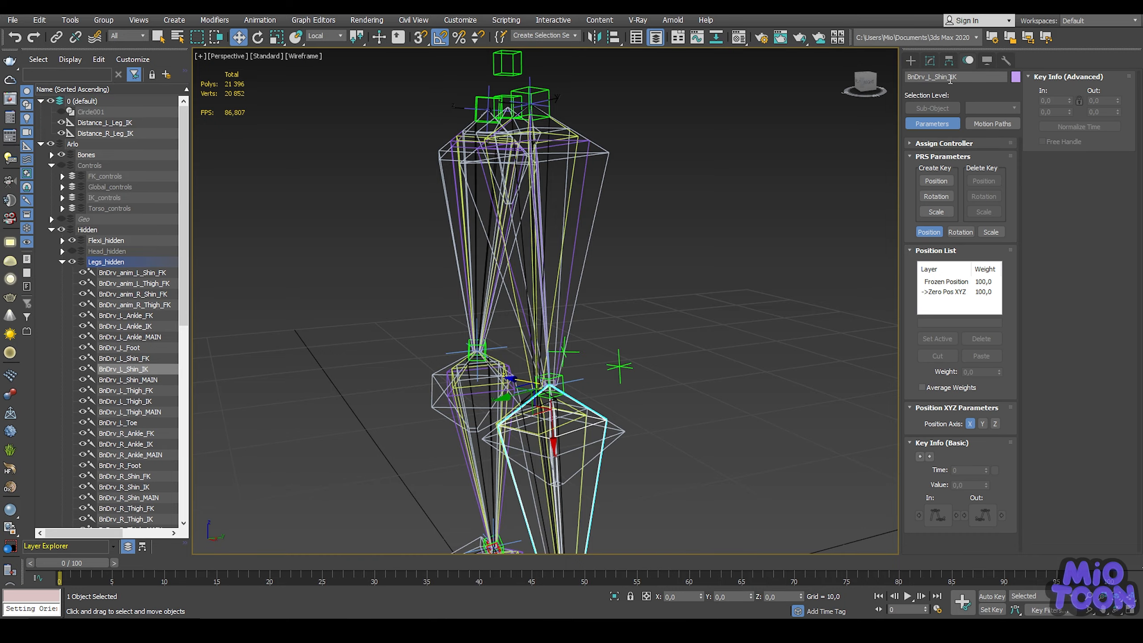
click(920, 144)
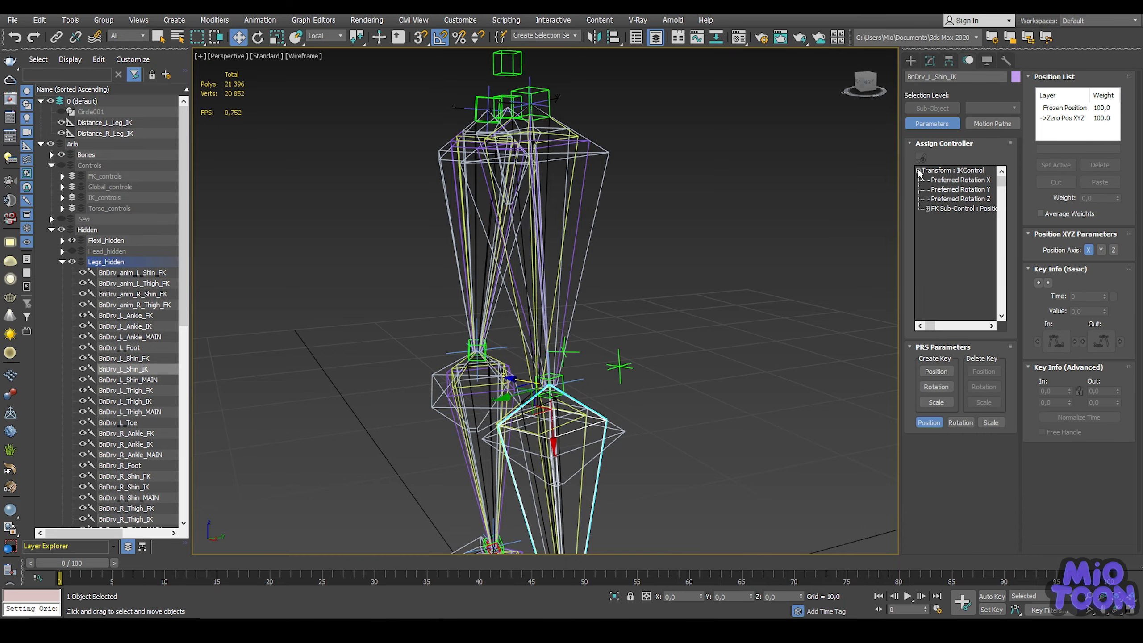
click(927, 209)
click(937, 219)
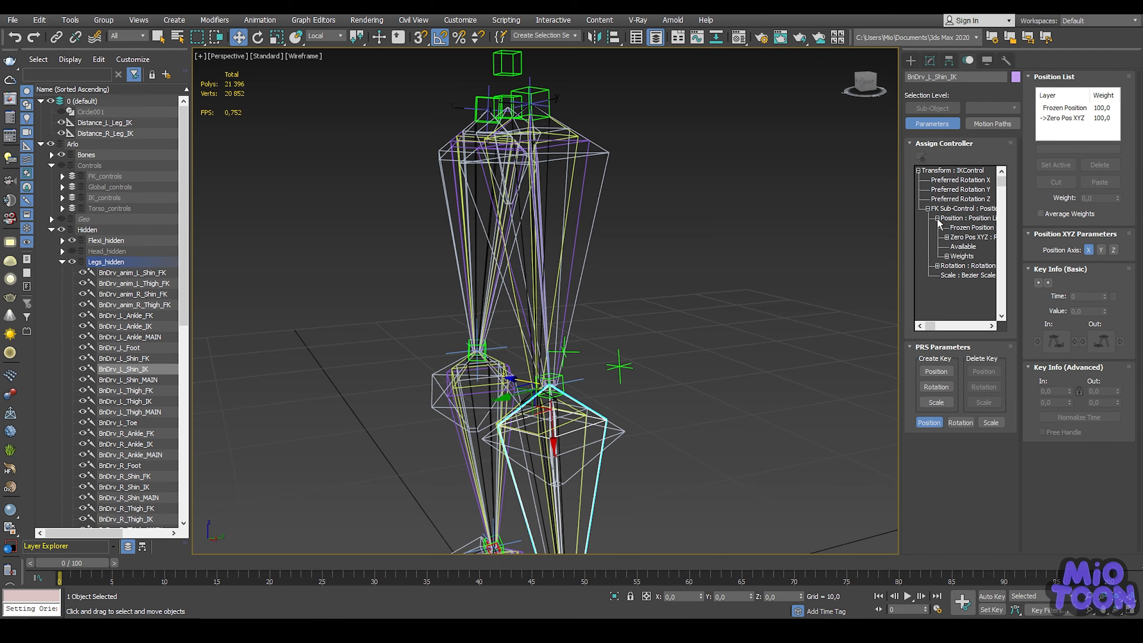
click(946, 237)
click(973, 246)
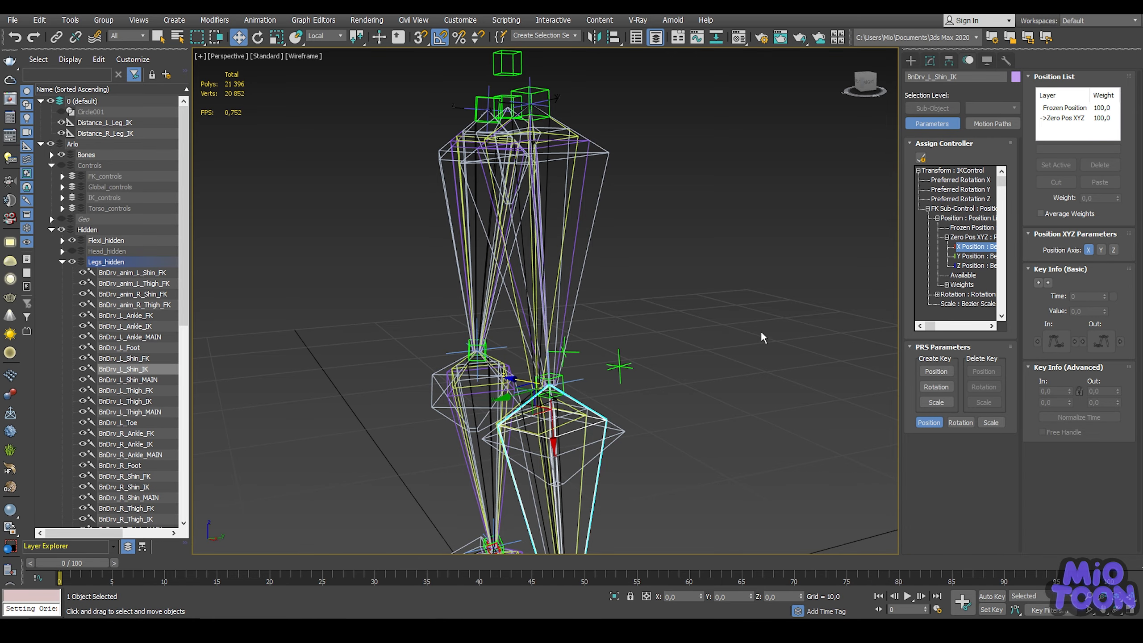
Assign a Float Expression controller to the X Position track of BnDrv_L_Shin_IK.
alt+middle_drag(577, 363, 662, 342)
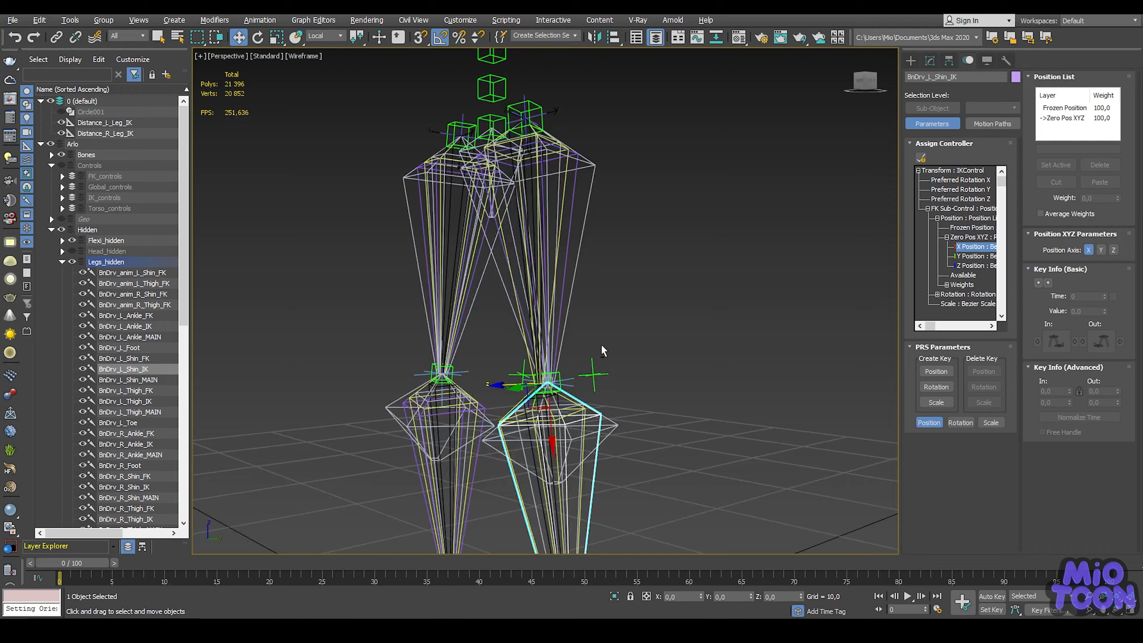
click(920, 159)
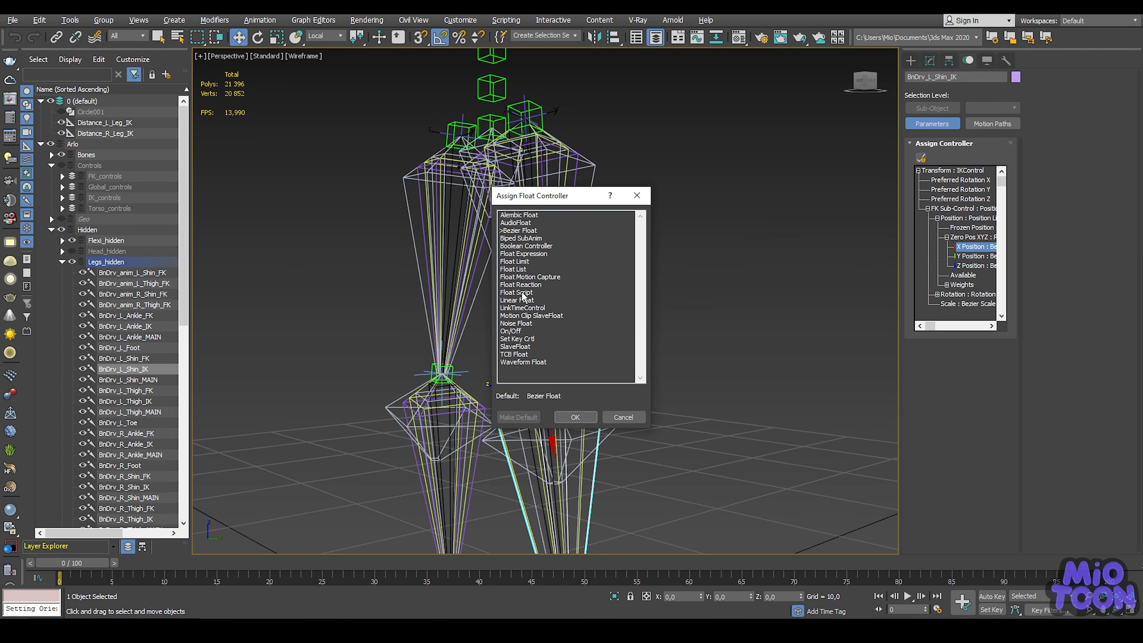
click(533, 254)
click(578, 417)
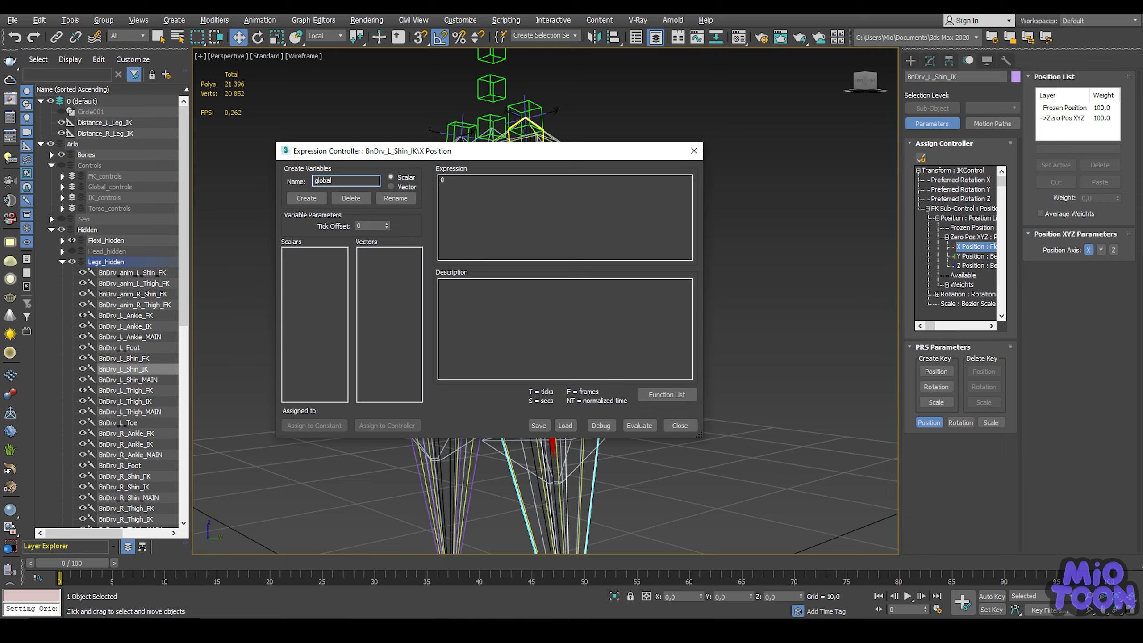
Create the scalar variables global, enable and distance for the shin's X Position expression.
double_click(342, 182)
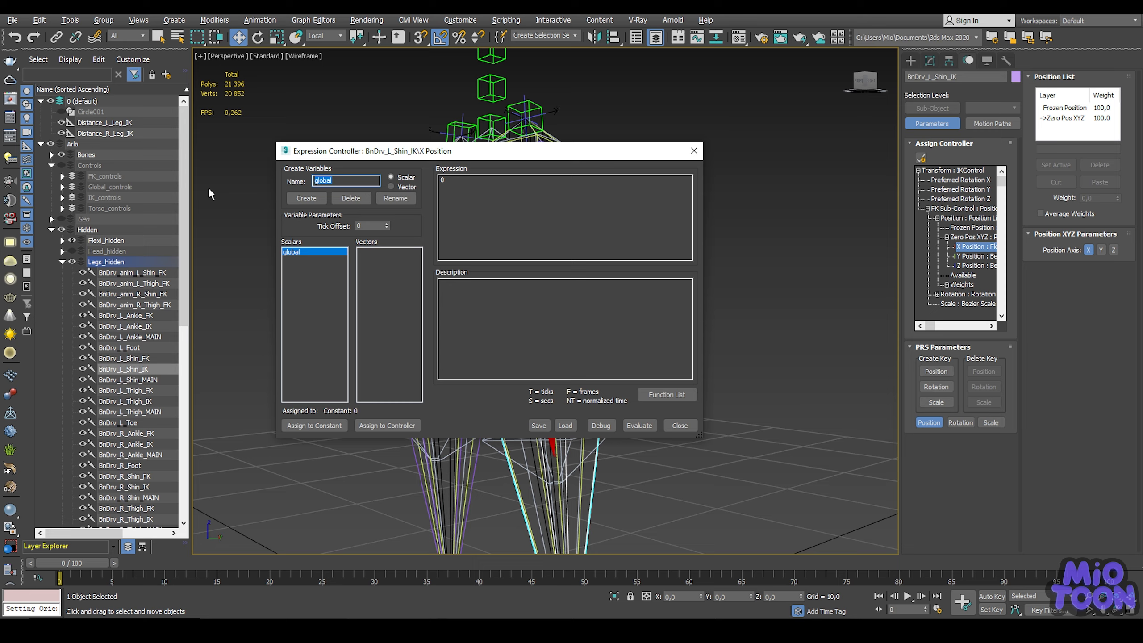
text(enable)
click(307, 198)
drag(347, 185, 289, 182)
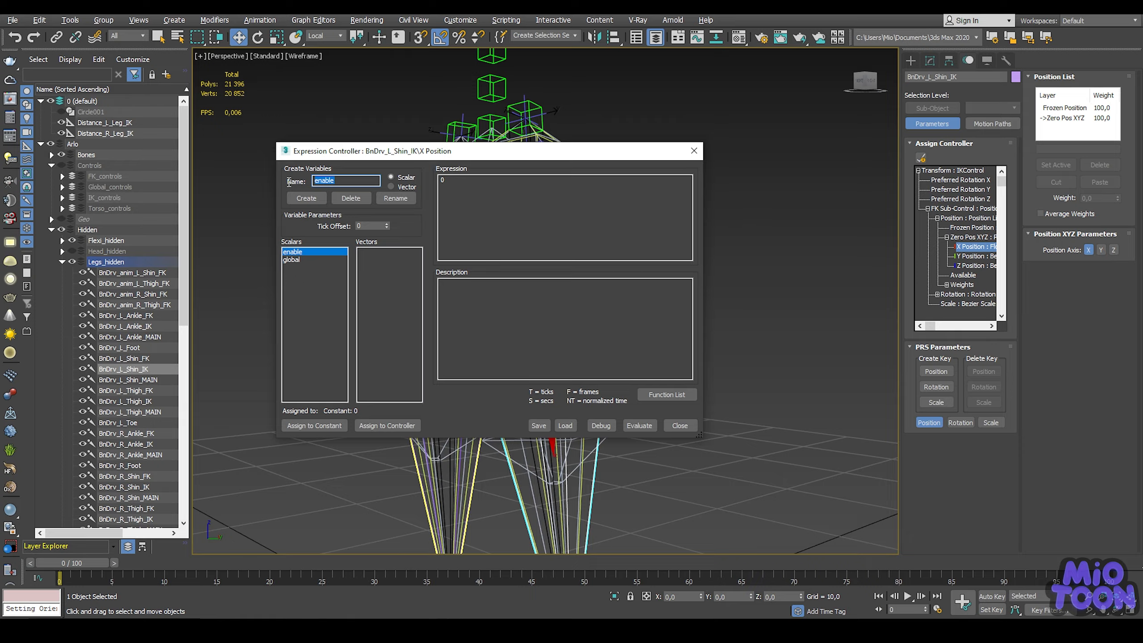
text(distance)
click(309, 199)
Enter the X Position expression If (enable = 1, (if (distance >=36.939 * global,((19.501 / (36.939*global))*distance) - 19.501, 0)), 0).
drag(477, 151, 303, 146)
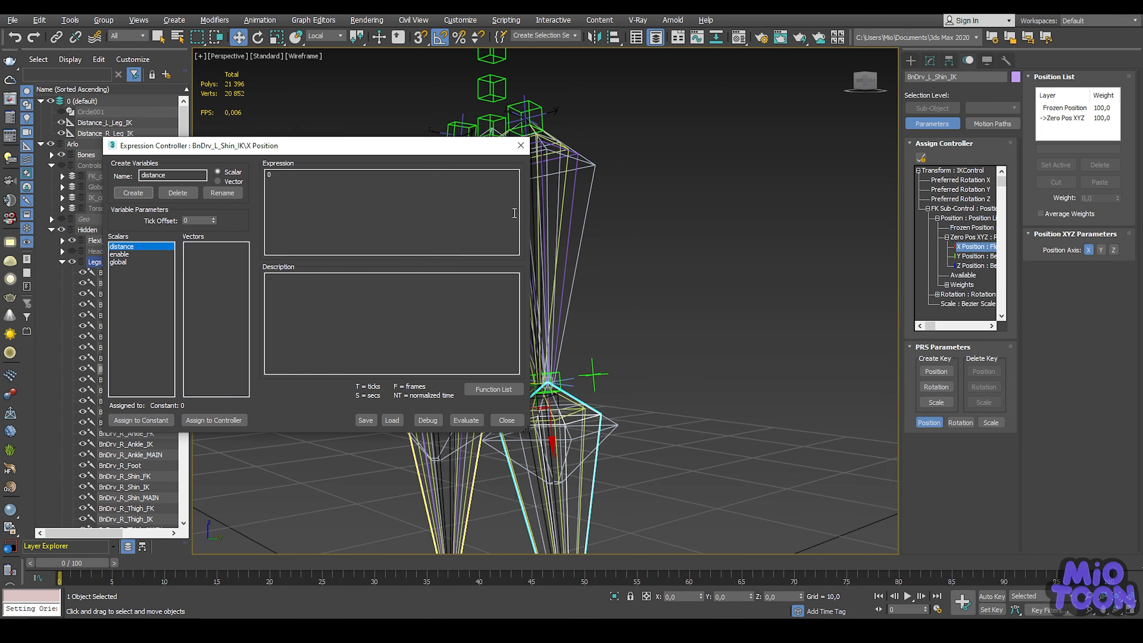
middle_click(709, 216)
drag(397, 145, 729, 179)
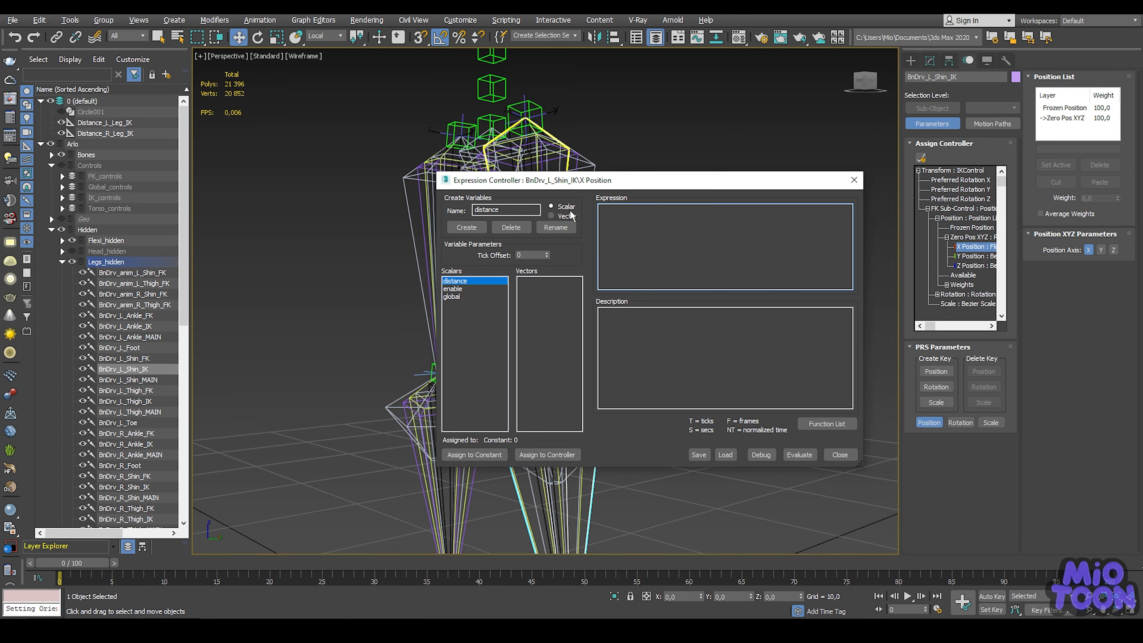
text(1, (if (distance >=36.939 * global,((19.501 / (36.939*global))*distance) - 19.501, 0)), 0))
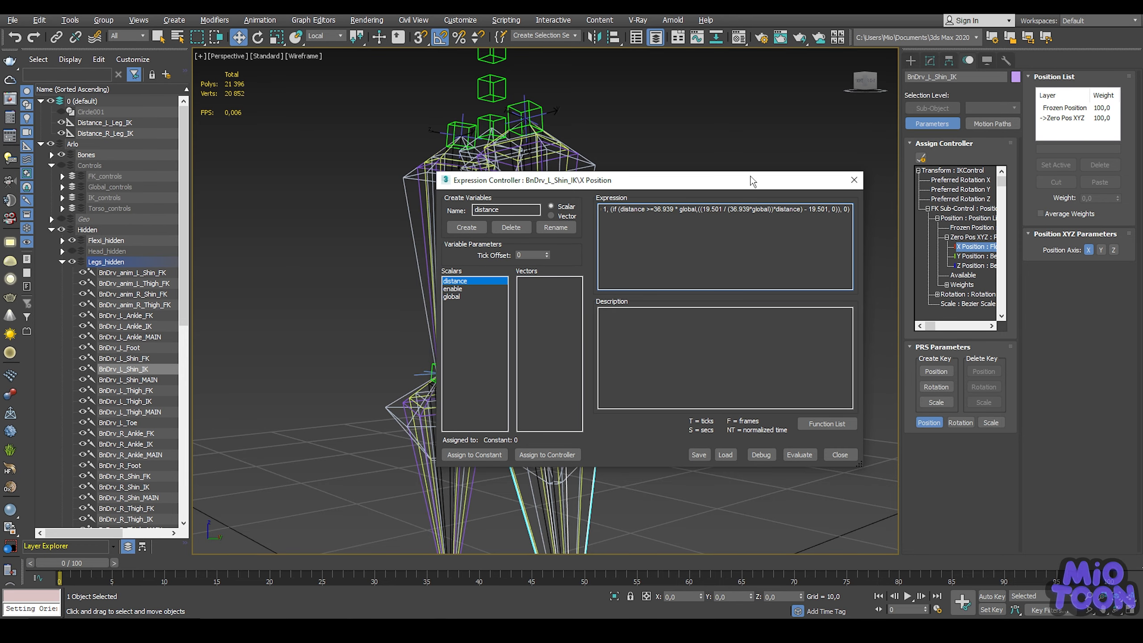
drag(757, 181, 426, 152)
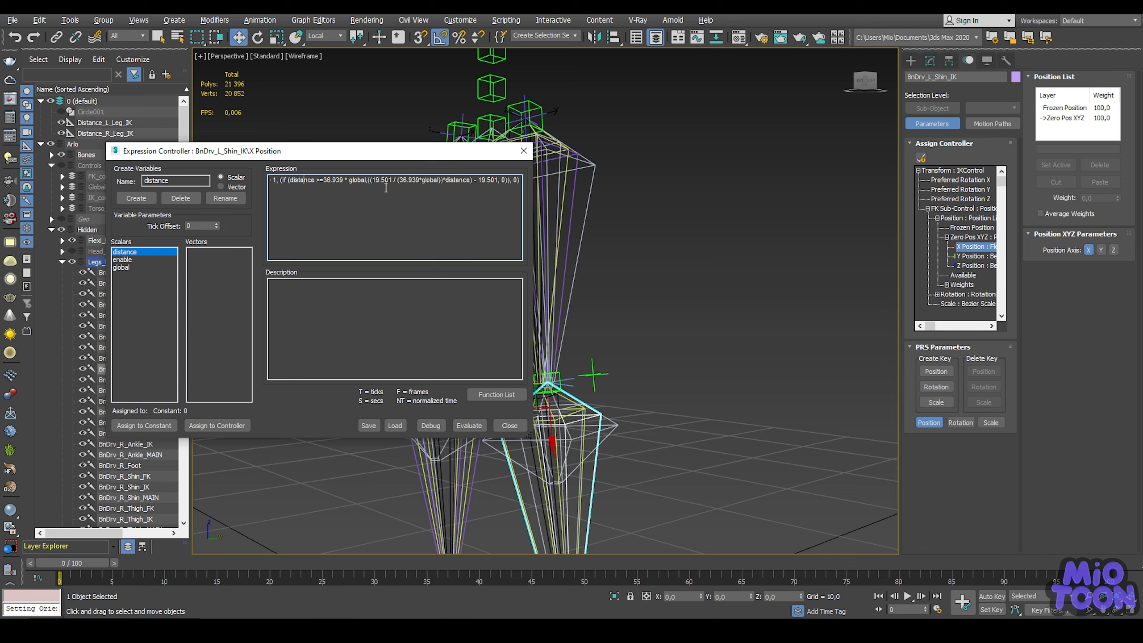
key(Home)
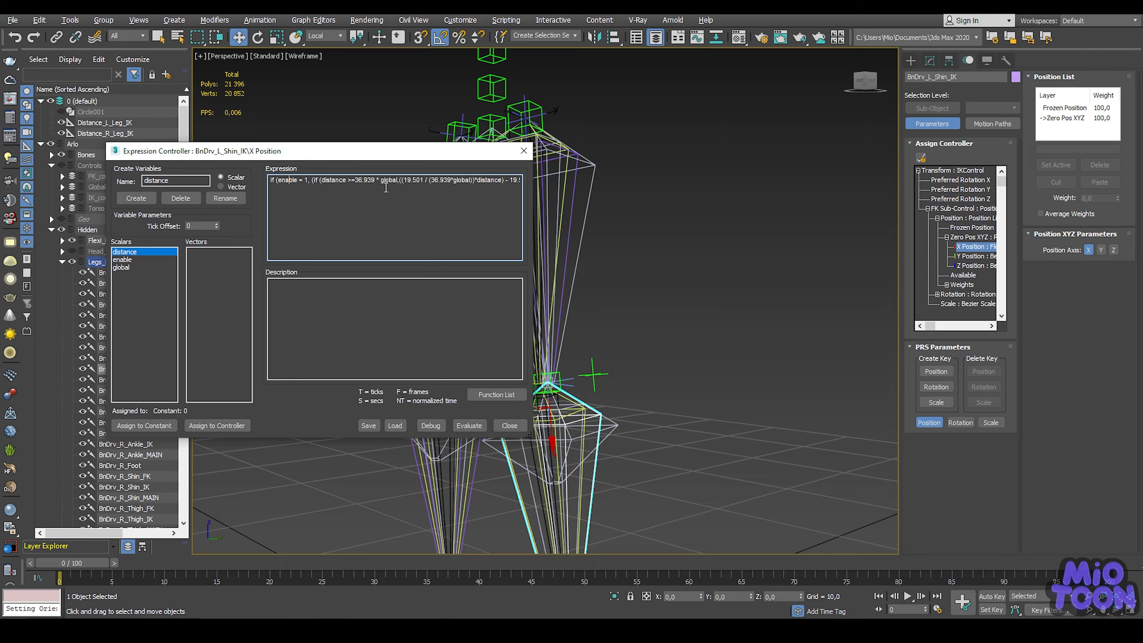
alt+middle_drag(711, 352, 608, 392)
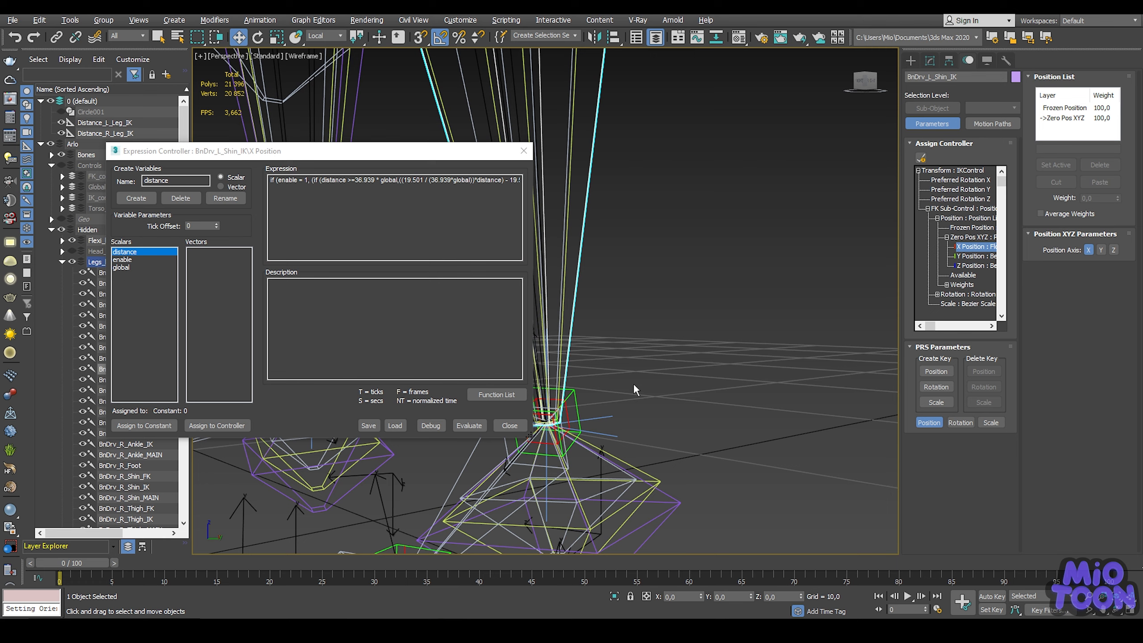
scroll(637, 381, down, 2)
scroll(645, 365, down, 2)
middle_drag(650, 355, 655, 622)
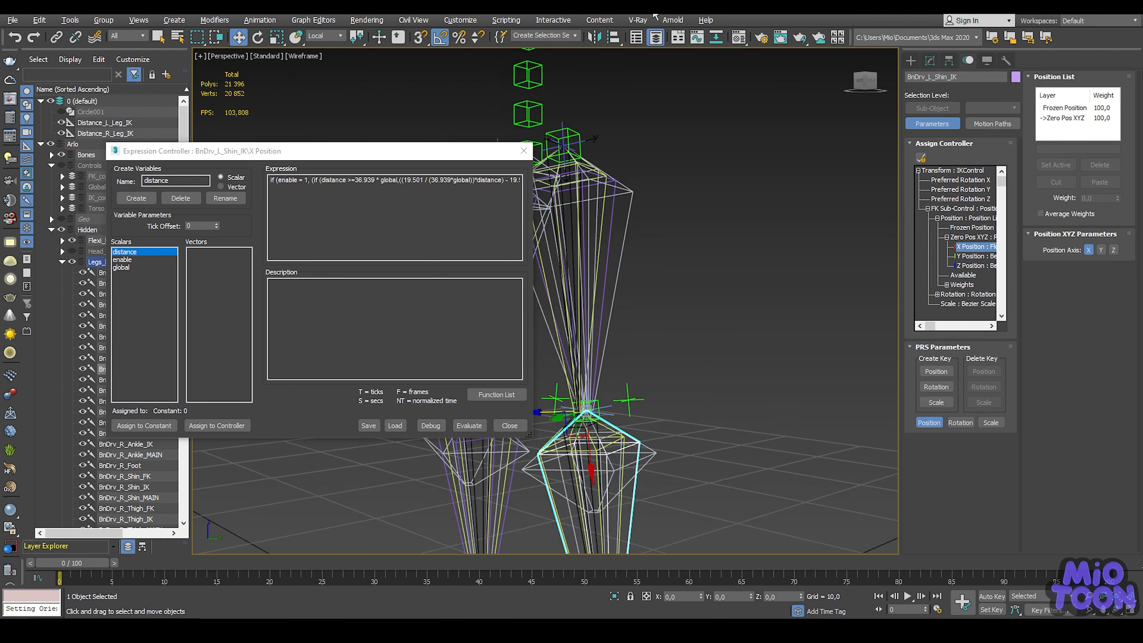
Set the distance threshold in the shin's X Position expression to 21.191, copied from the Distance To Reference value of Distance_L_Leg_IK.
middle_drag(661, 30, 681, 126)
scroll(579, 216, up, 4)
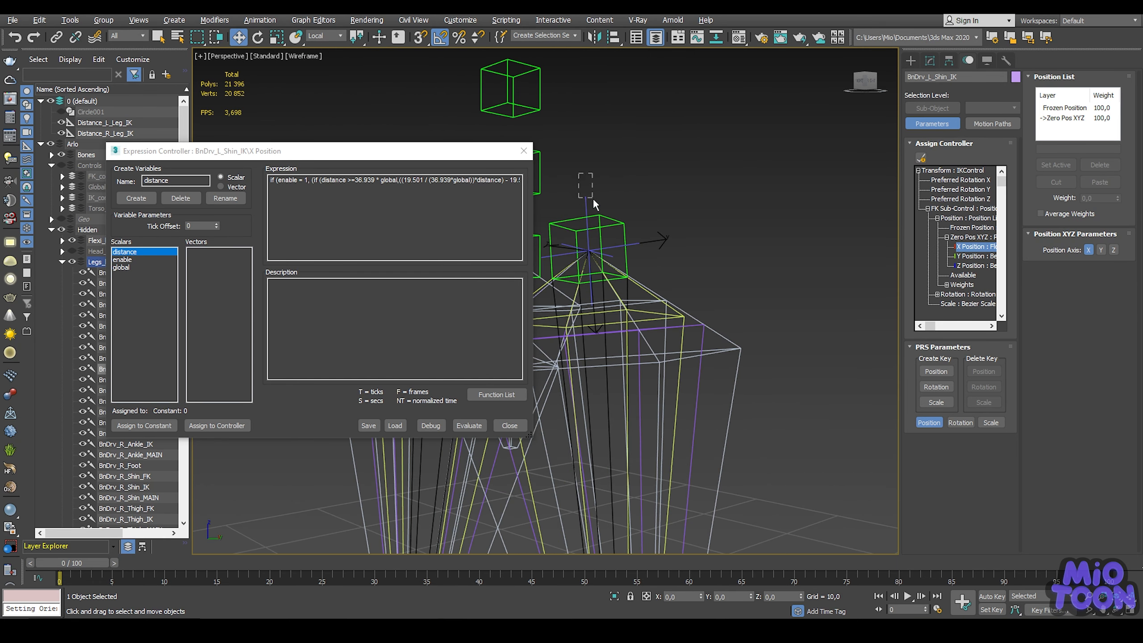
click(594, 200)
click(930, 60)
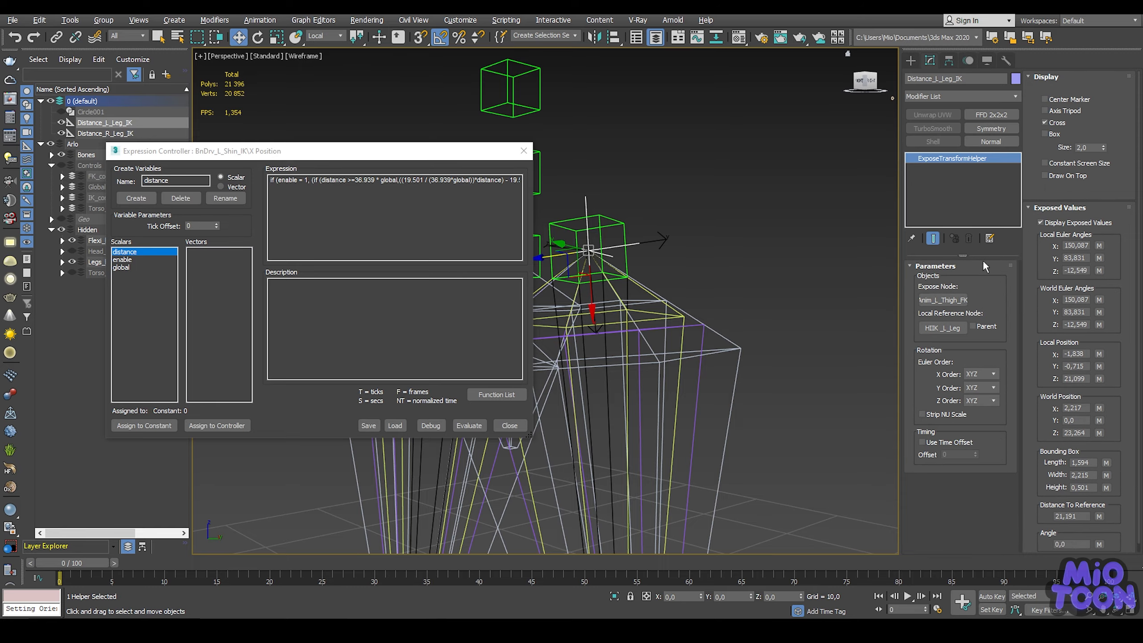
scroll(1039, 423, down, 1)
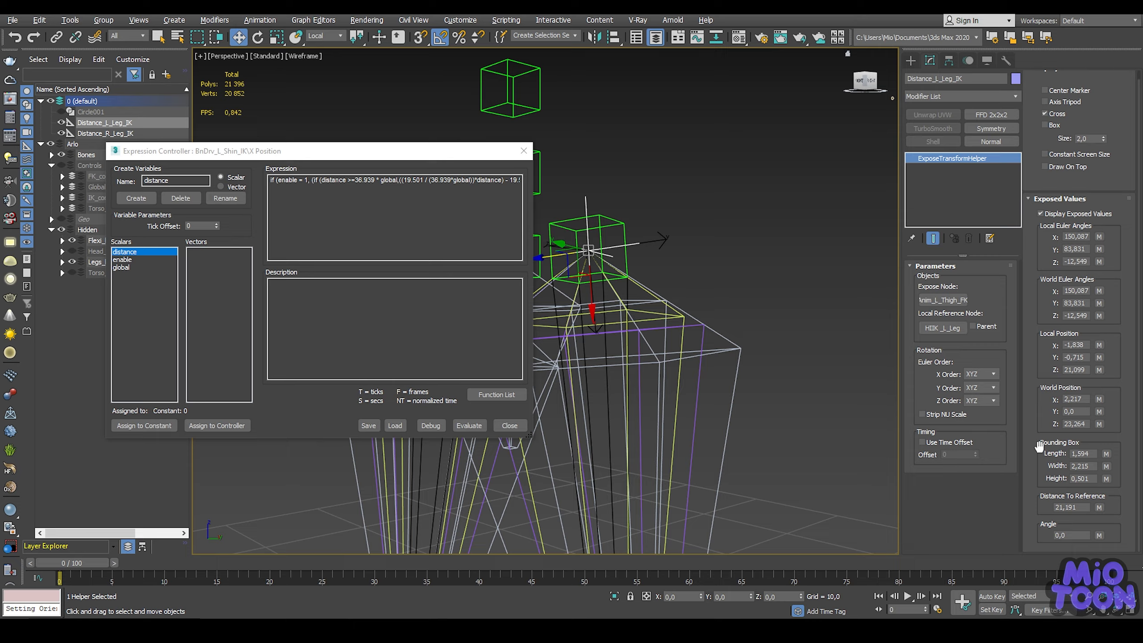
double_click(1080, 507)
key(ctrl+c)
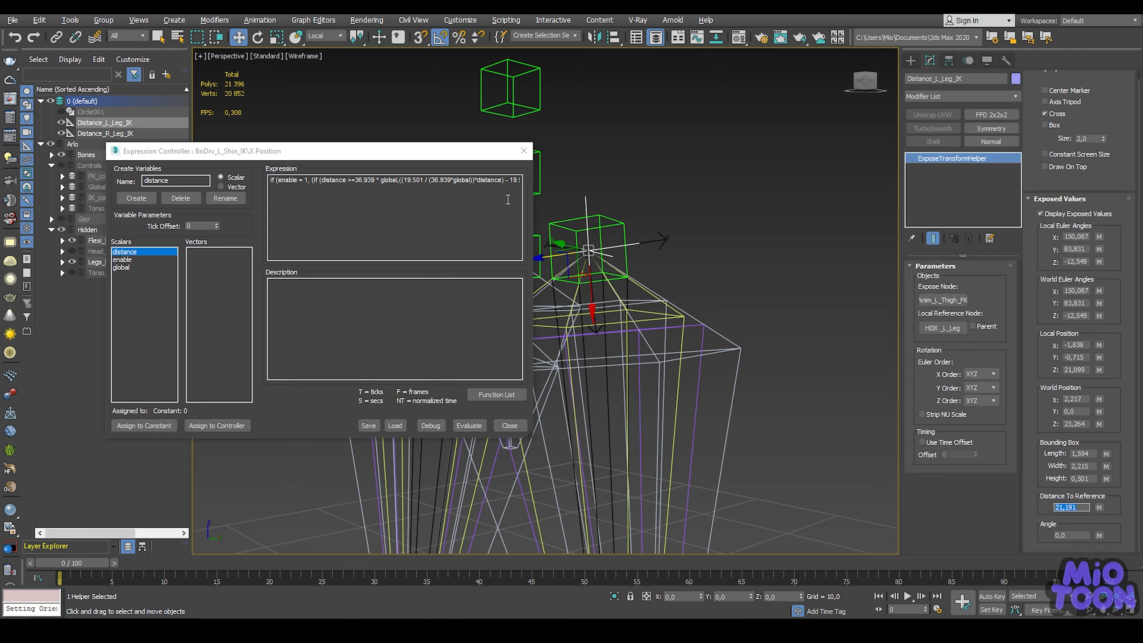
drag(355, 179, 365, 180)
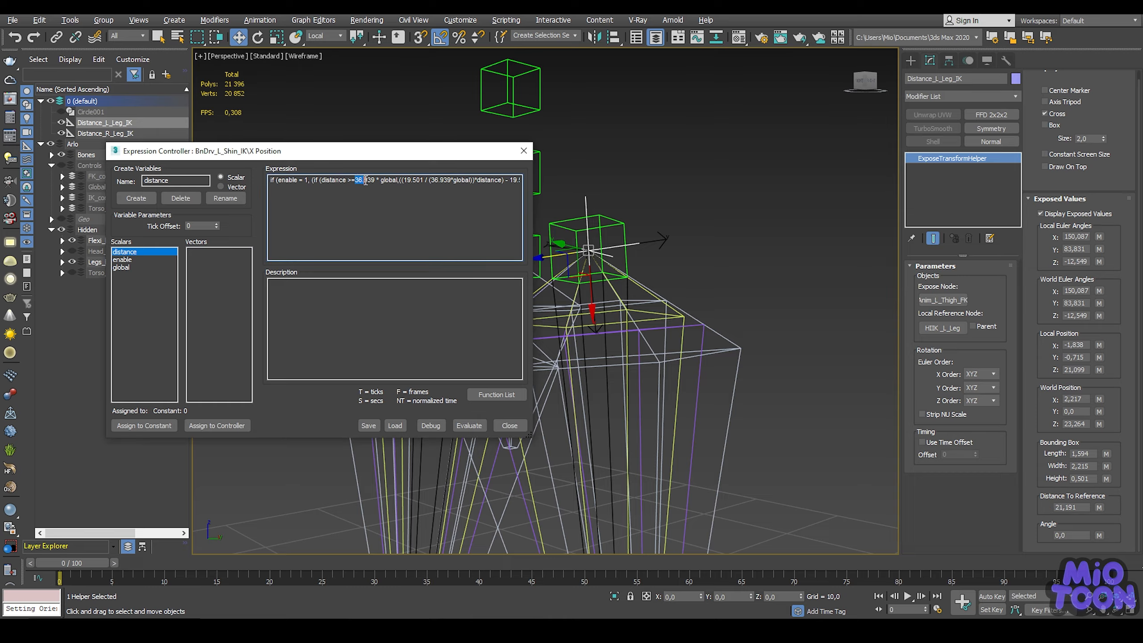
key(ctrl+v)
key(BackSpace)
text(.)
Select the BnDrv_L_Shin_IK bone and switch the reference coordinate system to Parent.
scroll(654, 272, down, 5)
middle_drag(655, 272, 627, 61)
scroll(646, 309, up, 2)
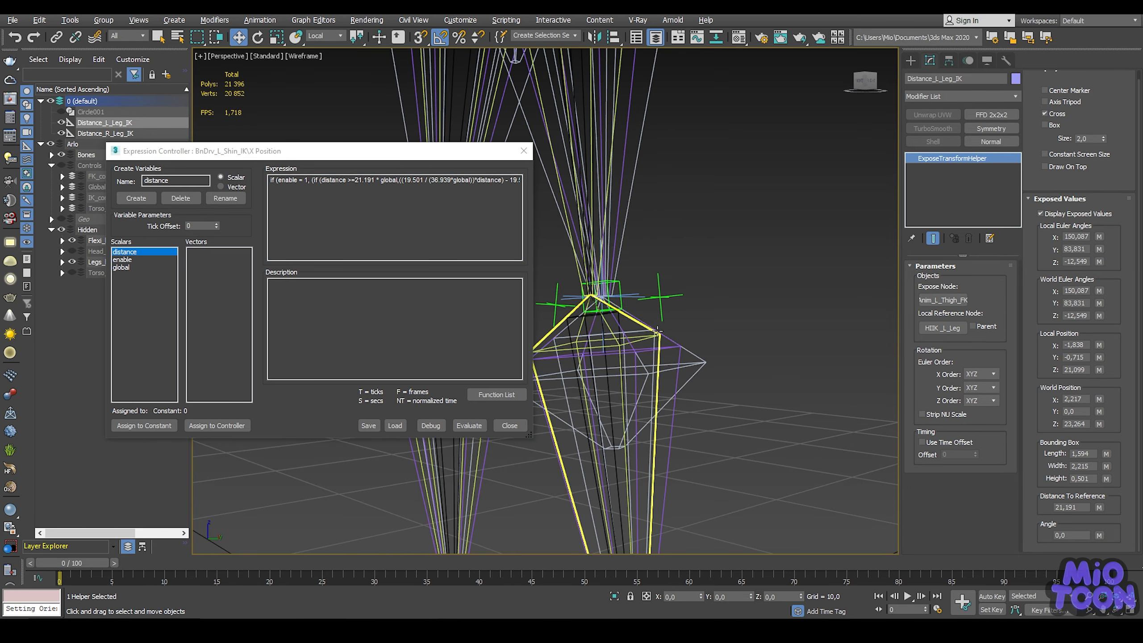
click(668, 424)
alt+middle_drag(709, 287, 684, 218)
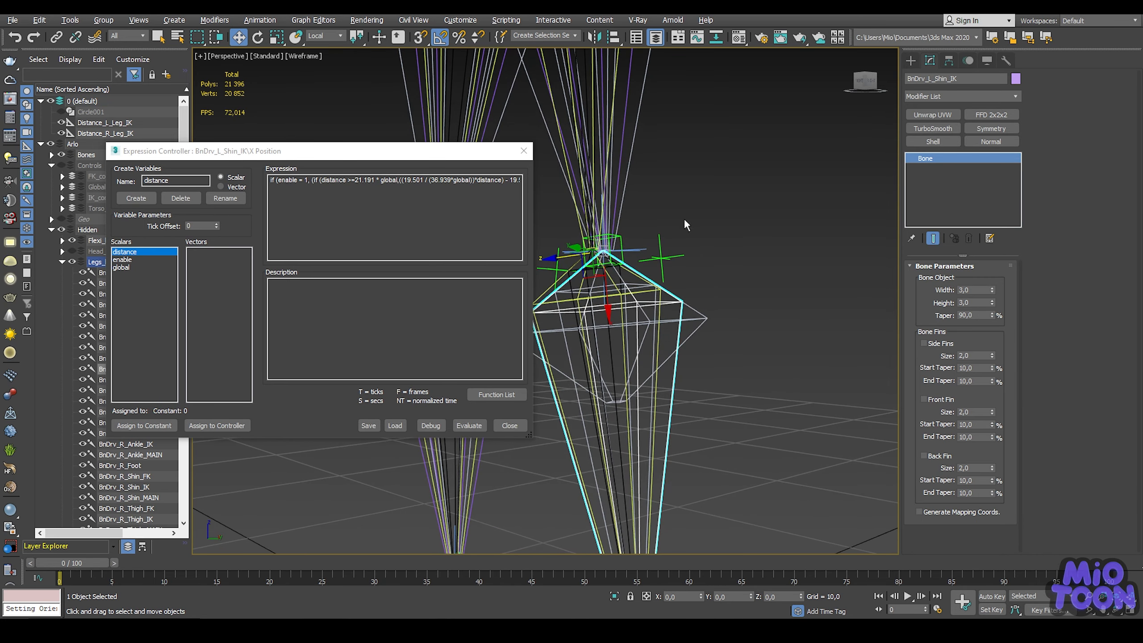
click(325, 36)
click(319, 70)
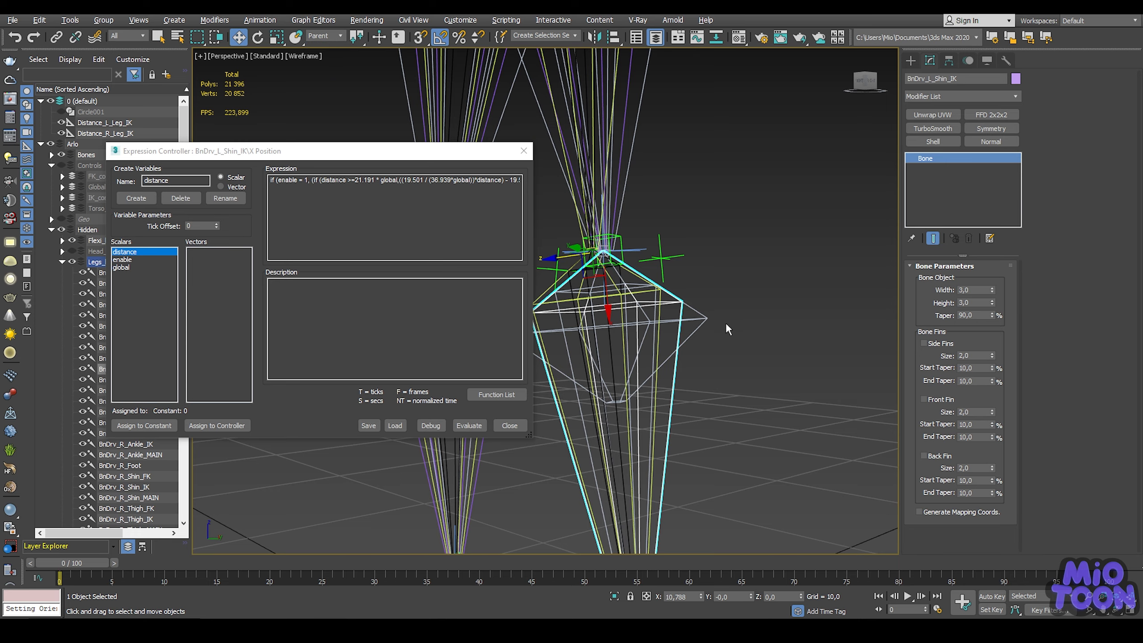
middle_drag(725, 322, 764, 205)
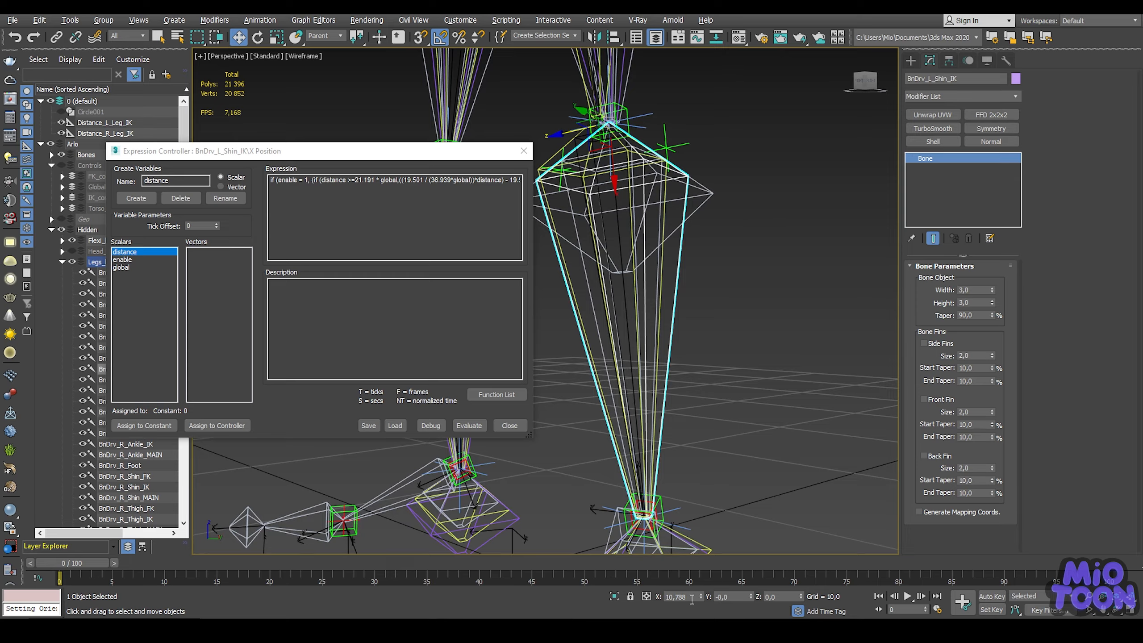
Copy the shin bone's X position and use it as the expression's numerator, 10.788.
double_click(679, 596)
key(ctrl+c)
middle_drag(755, 378, 761, 359)
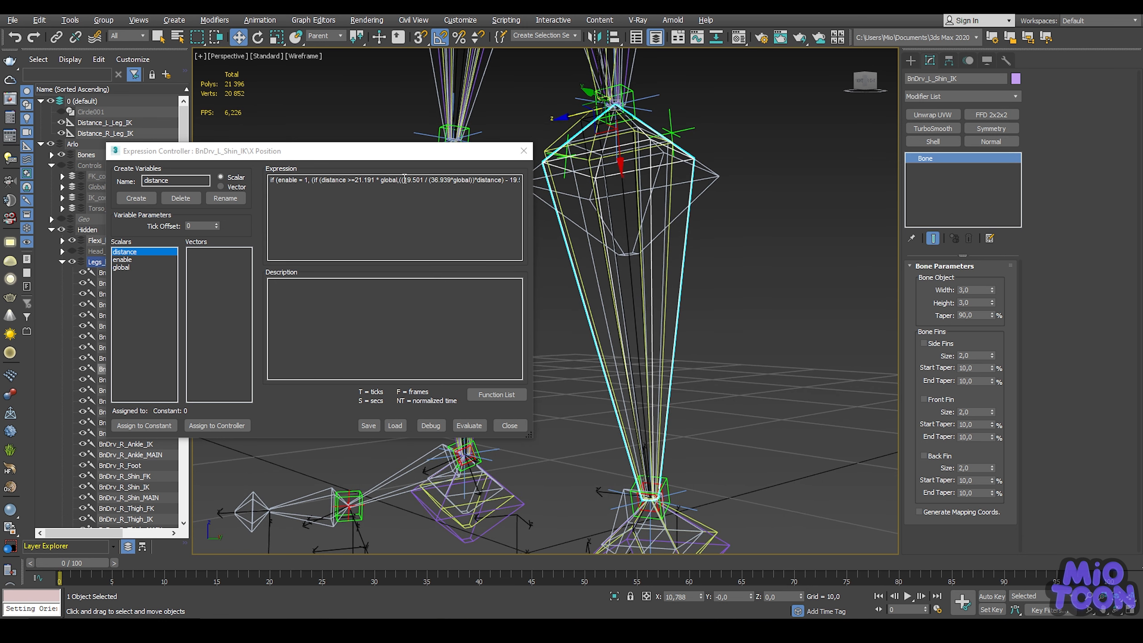
drag(404, 179, 416, 181)
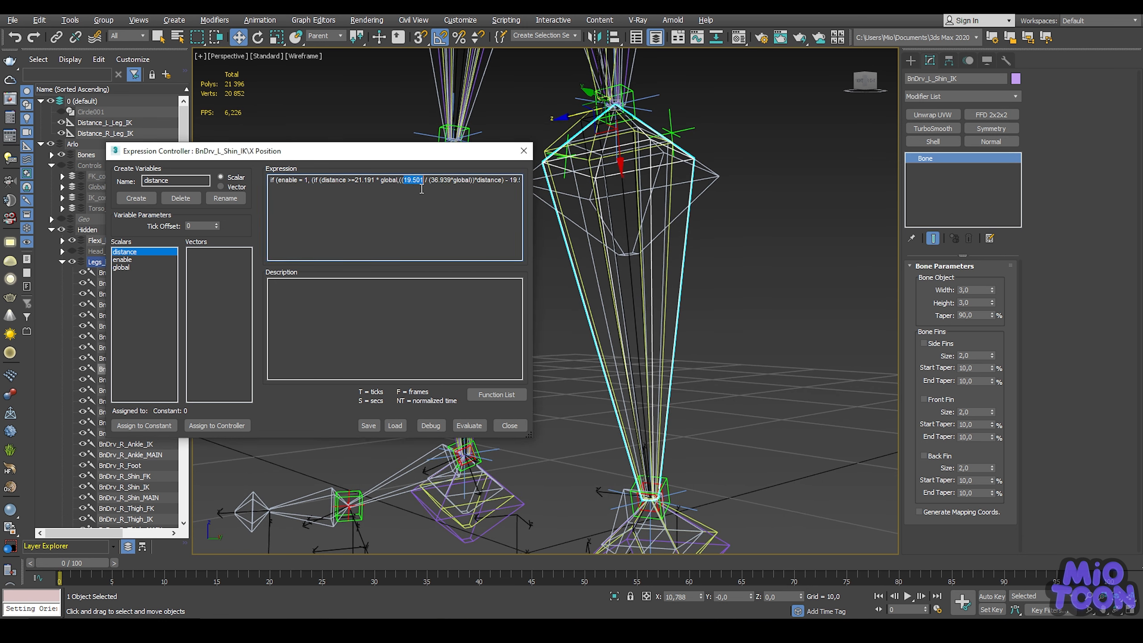
key(ctrl+v)
key(BackSpace)
text(.)
Set the number multiplied by global in the expression's divisor to 21.191.
drag(356, 180, 369, 179)
drag(432, 178, 442, 182)
text(21.191)
Set the value subtracted at the end of the stretch formula to 10.788.
drag(404, 179, 418, 182)
click(515, 180)
key(Right)
key(Right)
key(Right)
key(Right)
key(Right)
key(Right)
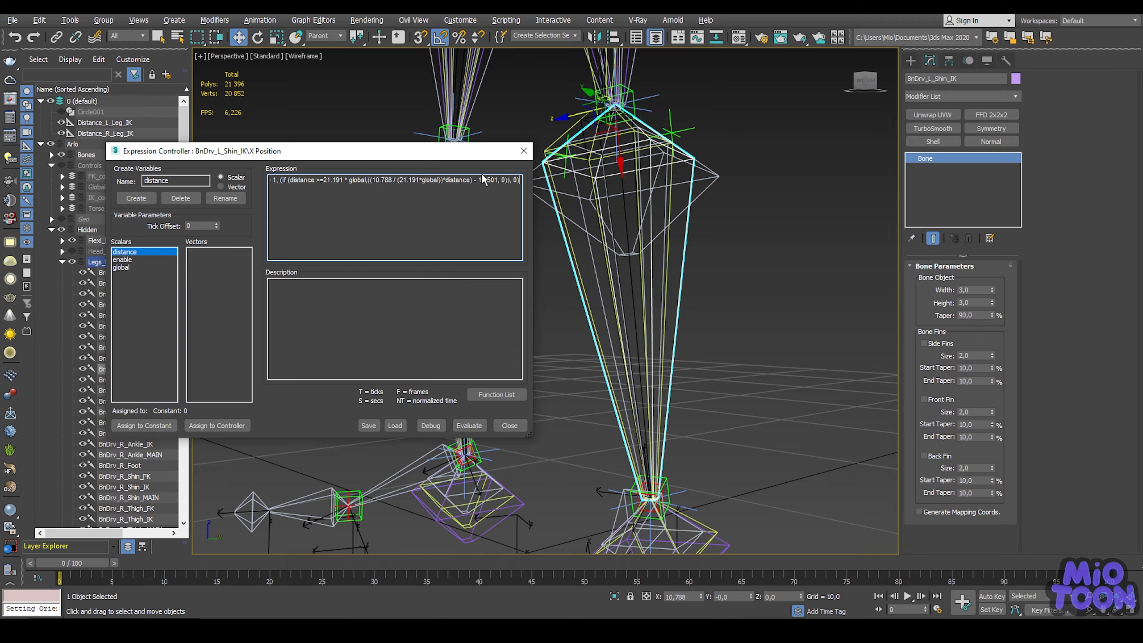
mouse_move(479, 179)
mouse_down()
mouse_move(497, 182)
mouse_move(485, 185)
mouse_up()
text(10.788)
Move the Expression Controller window aside and unhide the Controls layer.
middle_drag(694, 201, 735, 221)
scroll(736, 221, down, 3)
drag(260, 156, 229, 115)
click(61, 166)
scroll(663, 176, down, 4)
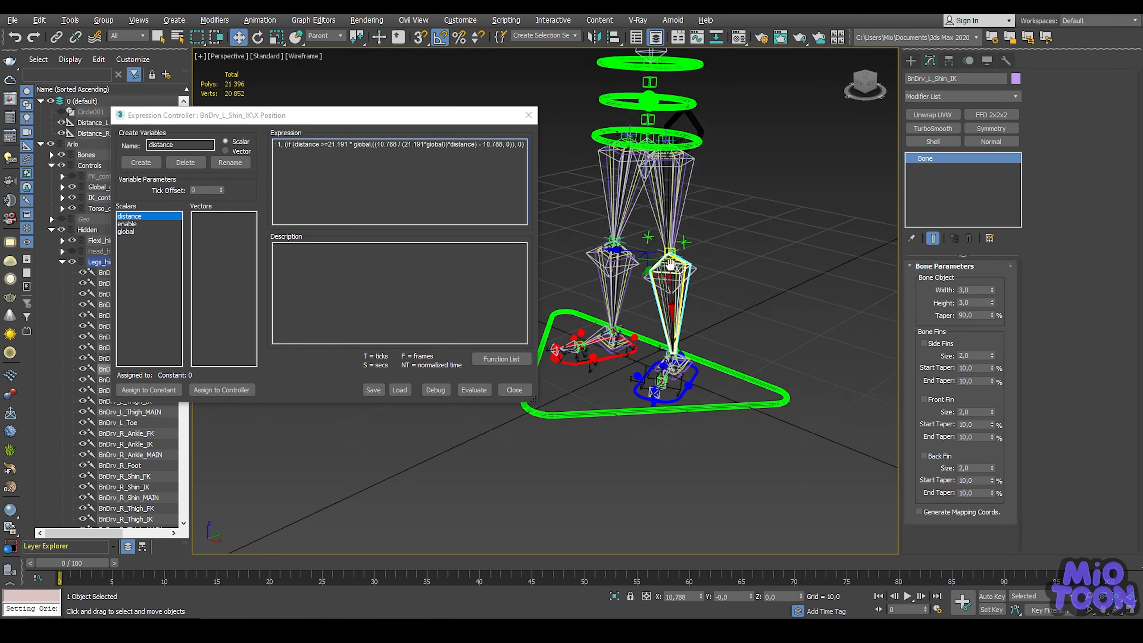
Assign the distance variable to the Distance track of the Distance_L_Leg_IK helper's ExposeTransformHelper object.
scroll(677, 194, up, 5)
middle_drag(689, 196, 647, 226)
click(605, 205)
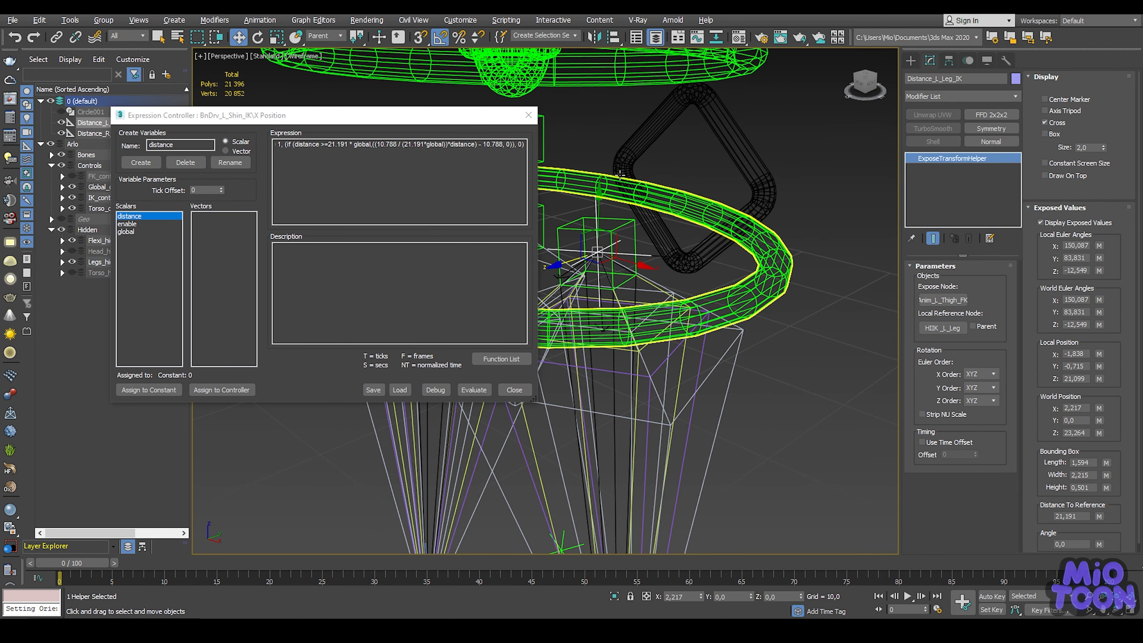
scroll(605, 204, up, 2)
click(234, 391)
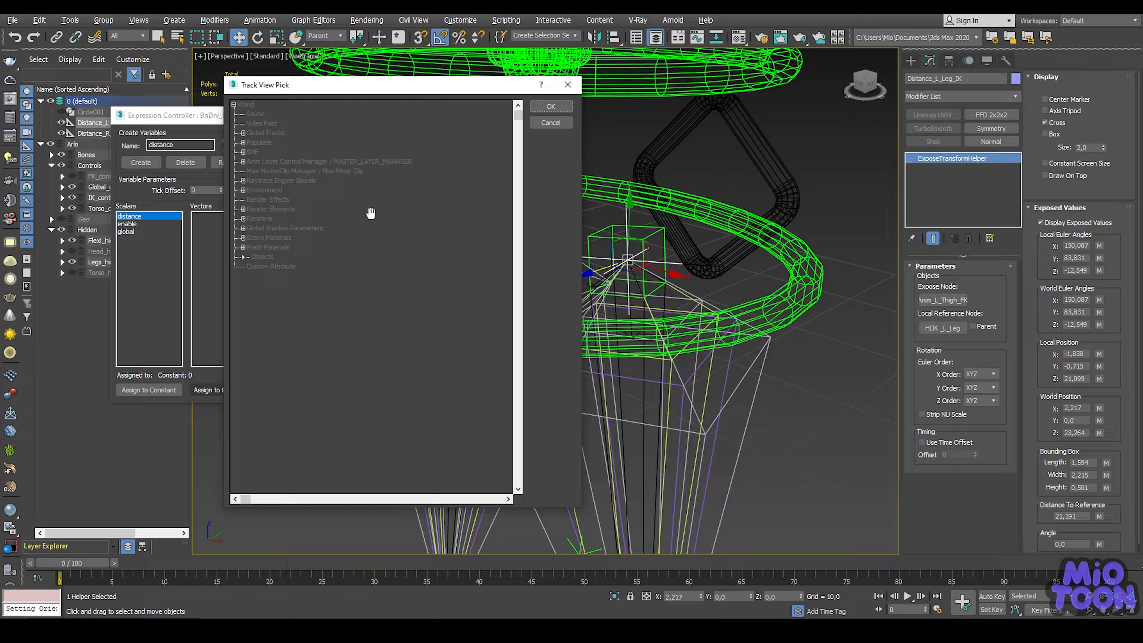
click(243, 256)
click(253, 266)
click(263, 276)
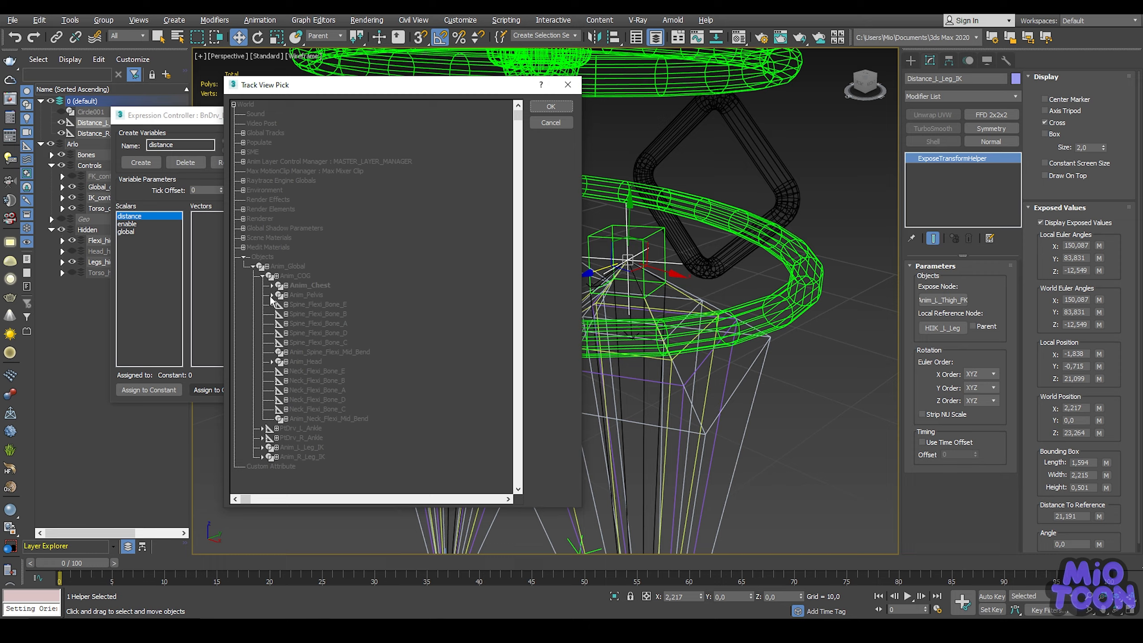
click(272, 295)
click(295, 314)
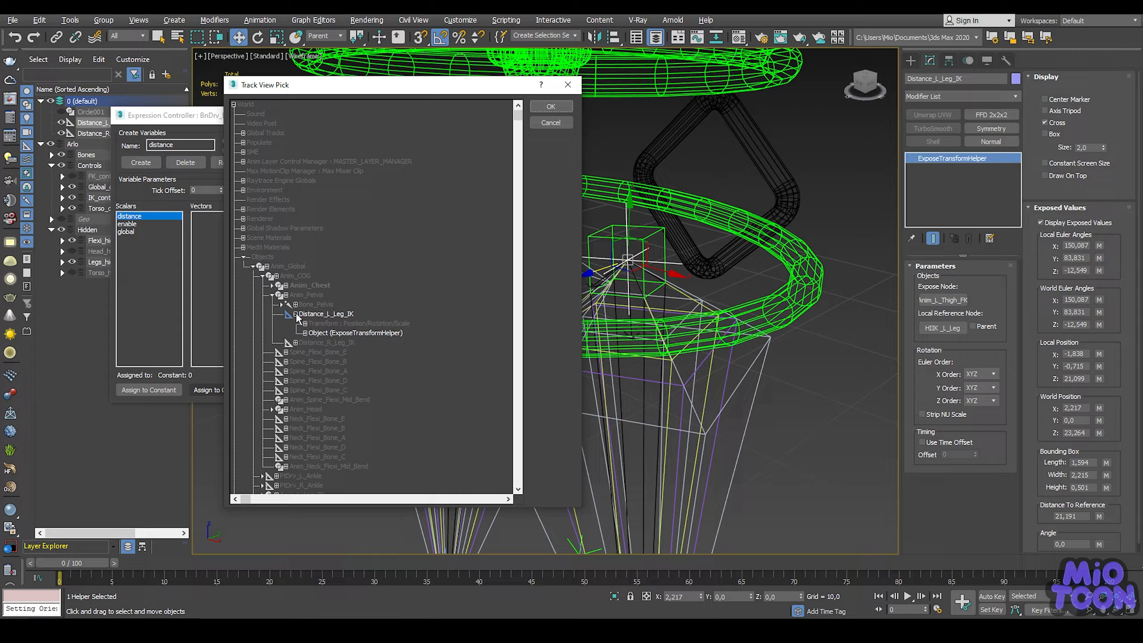
click(304, 333)
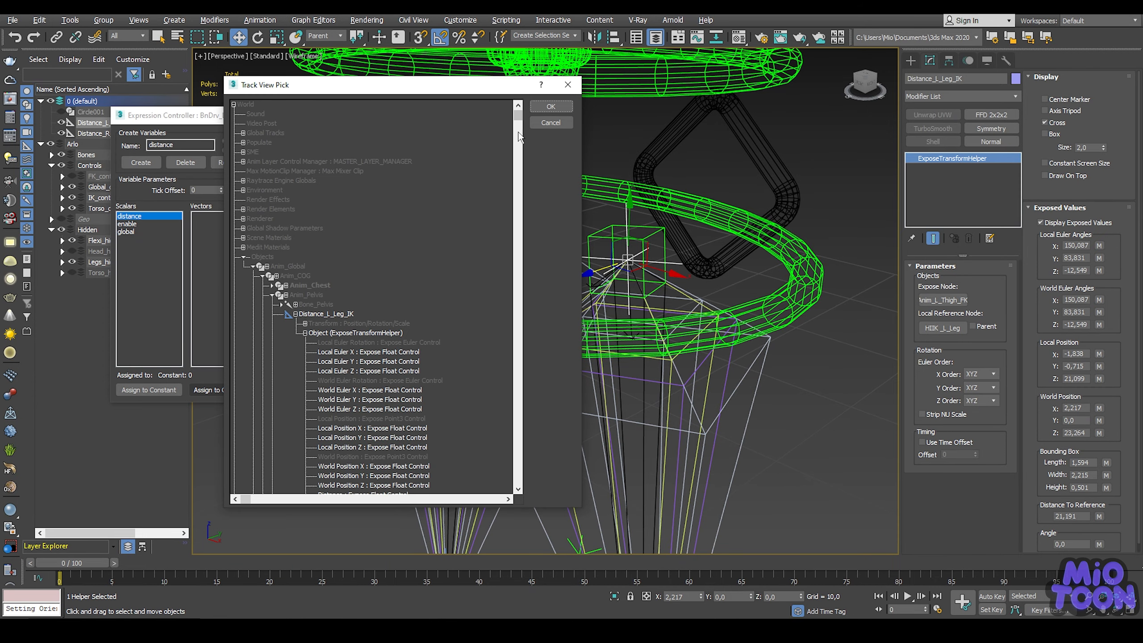
drag(517, 115, 520, 200)
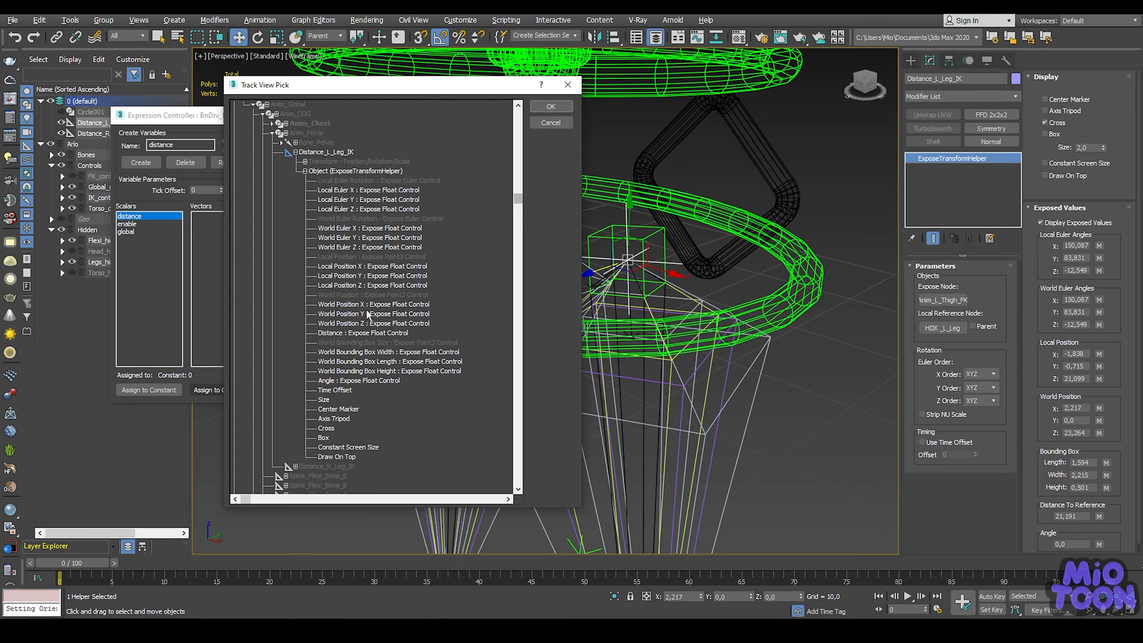
click(355, 333)
click(550, 107)
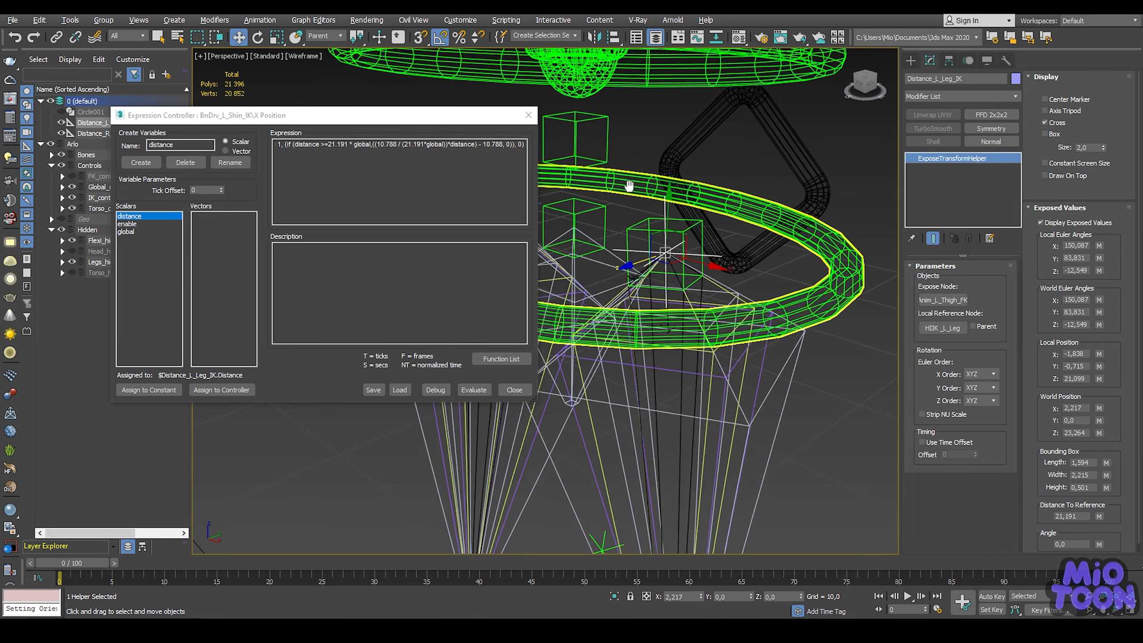
Assign the enable variable to the Stretch custom attribute in the Attribute Holder of the Anim_L_Leg_IK control.
click(127, 223)
scroll(628, 223, down, 5)
middle_drag(628, 223, 675, 122)
scroll(711, 405, up, 5)
click(642, 503)
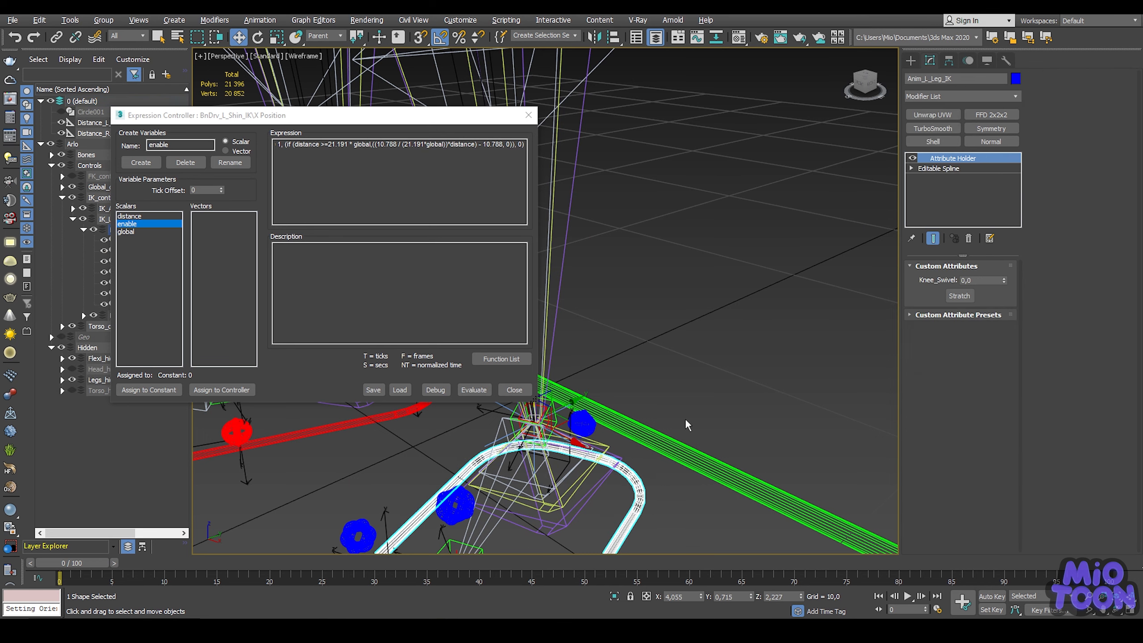
alt+middle_drag(685, 418, 681, 231)
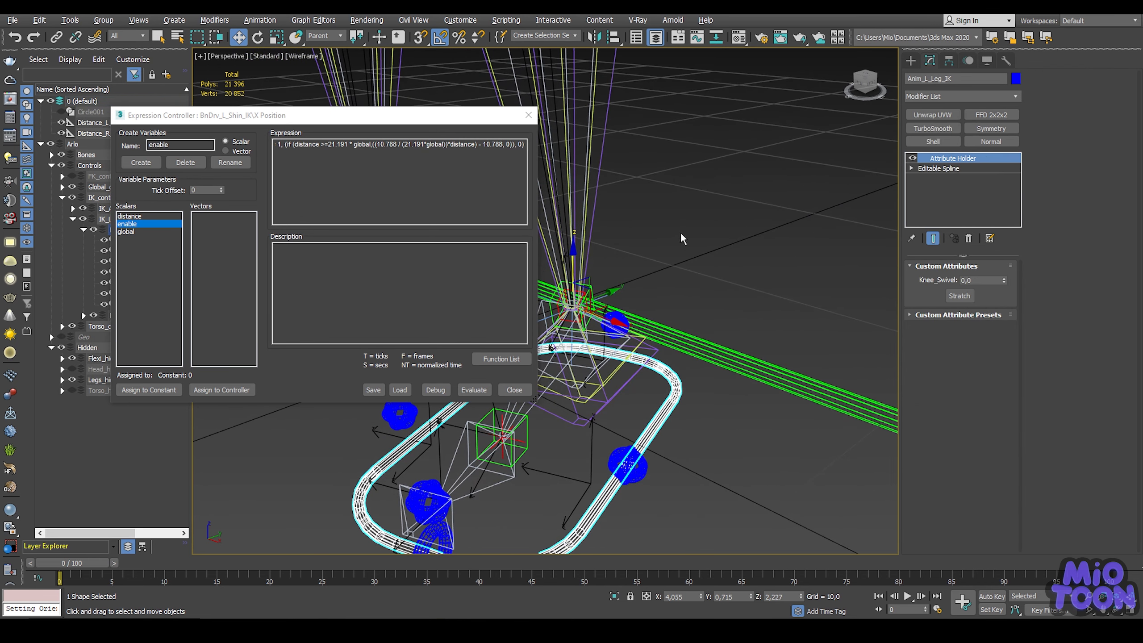
click(216, 389)
drag(518, 121, 519, 345)
click(276, 333)
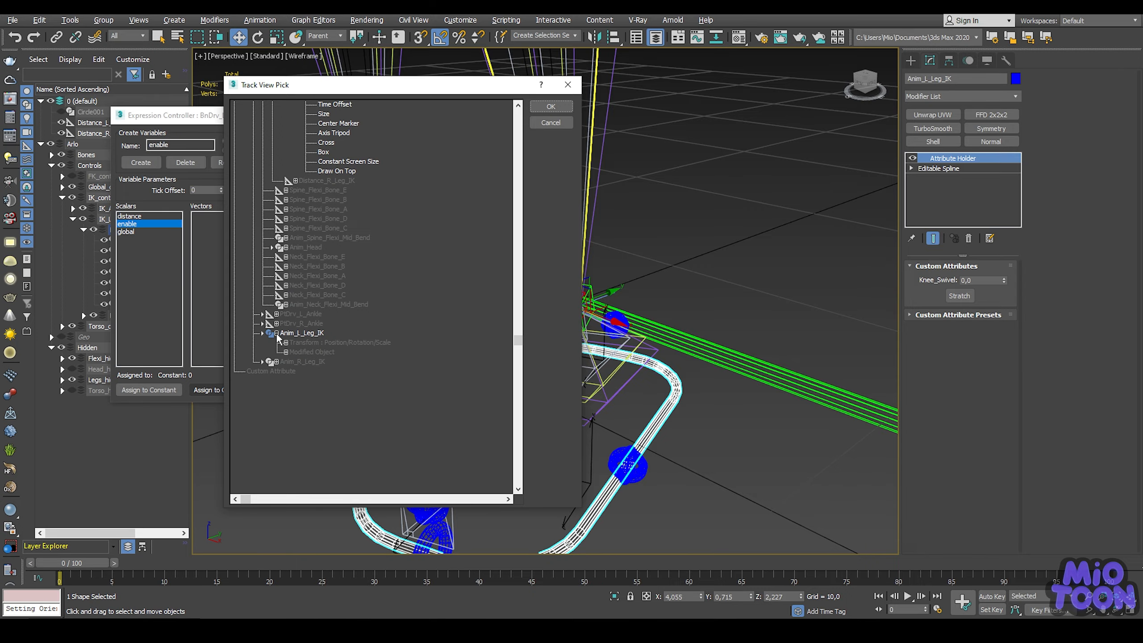
click(286, 352)
click(296, 361)
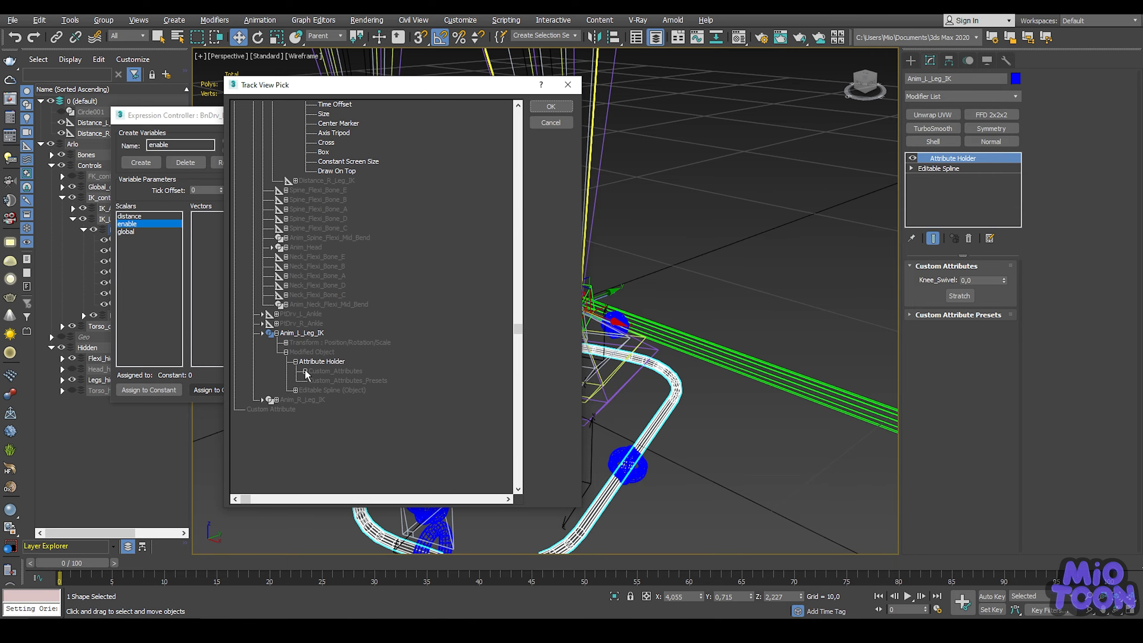
click(304, 370)
click(341, 381)
click(333, 390)
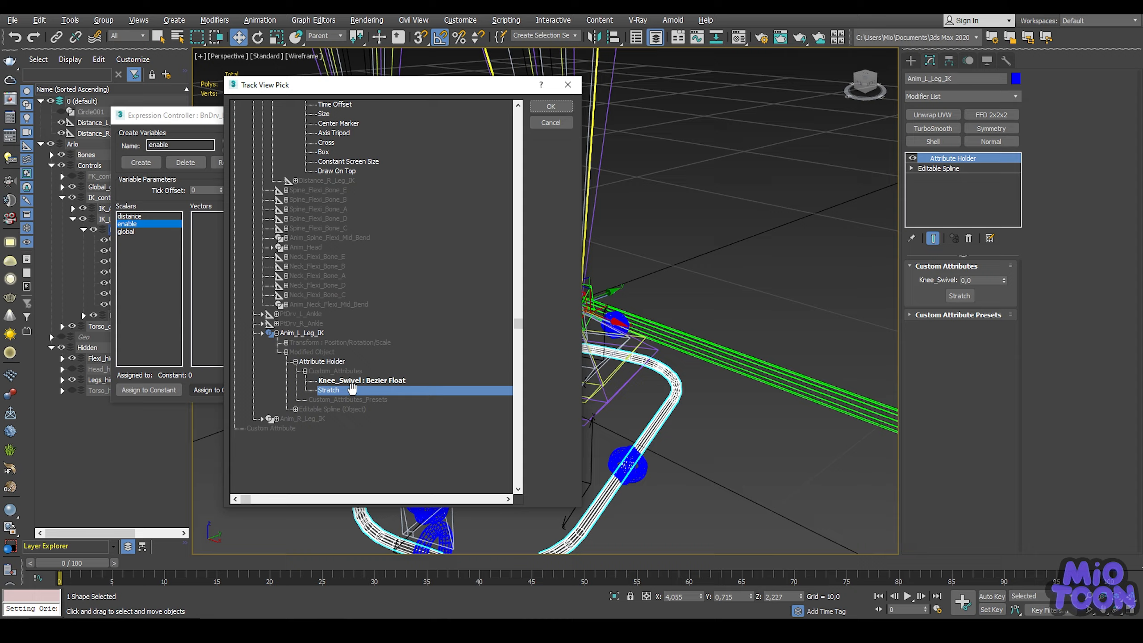
click(551, 106)
Assign the global variable to the Y Scale track of the Anim_Global control.
click(127, 231)
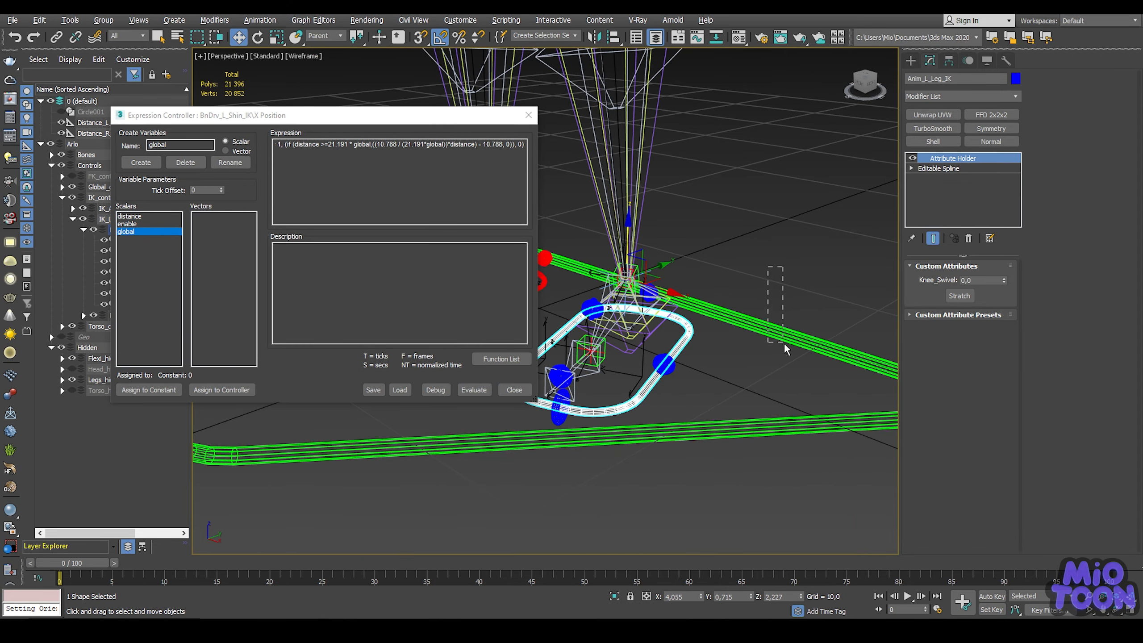
click(784, 342)
click(223, 389)
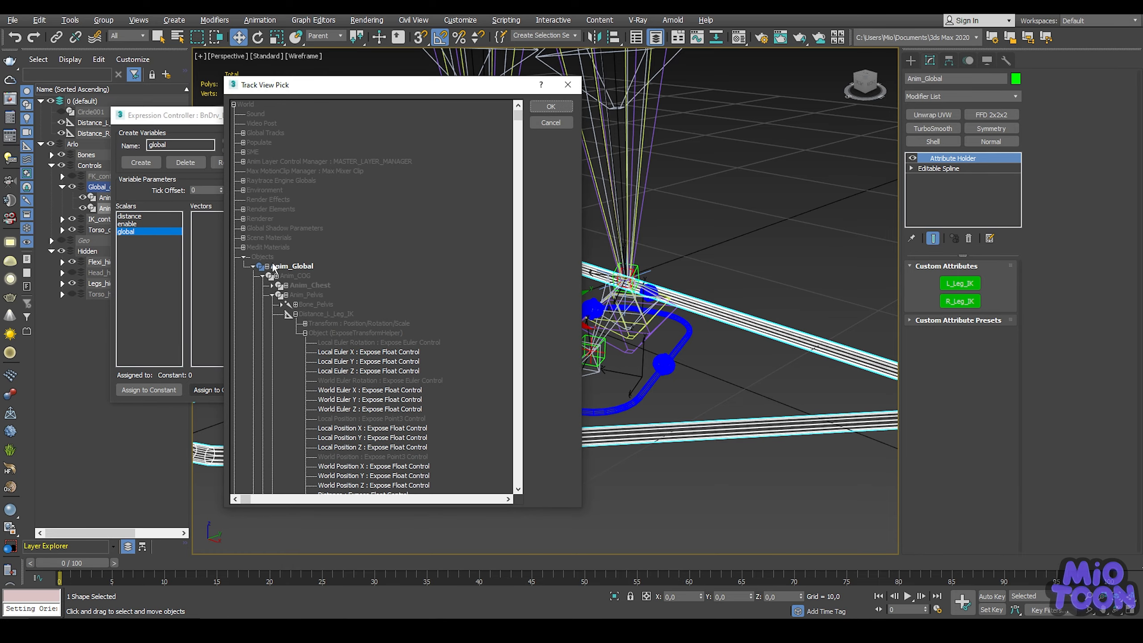
click(268, 266)
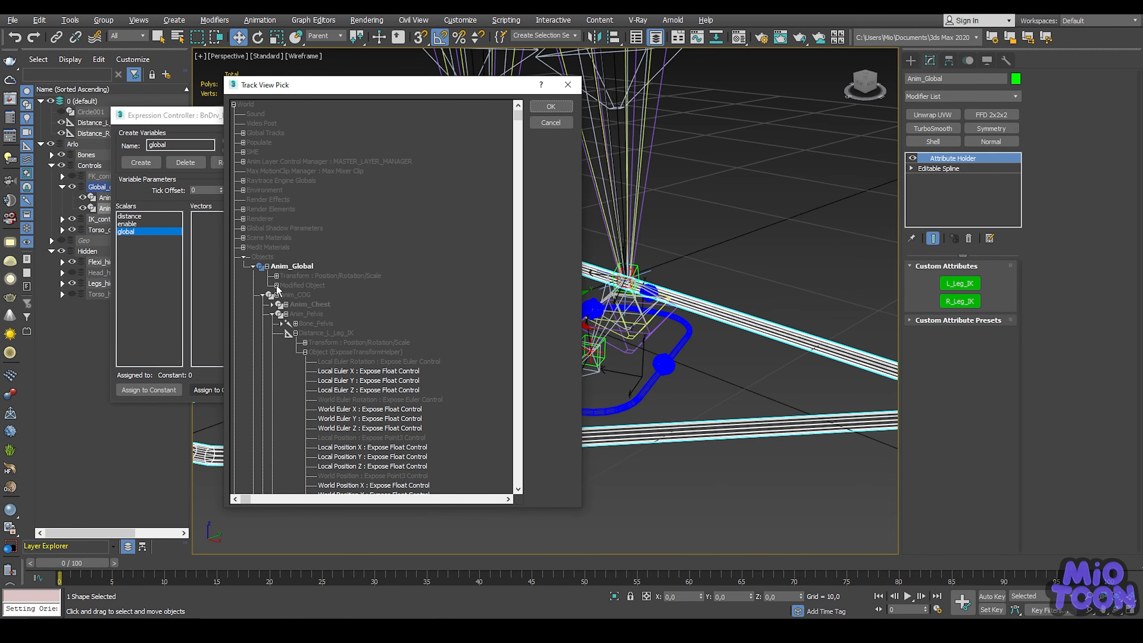
click(276, 275)
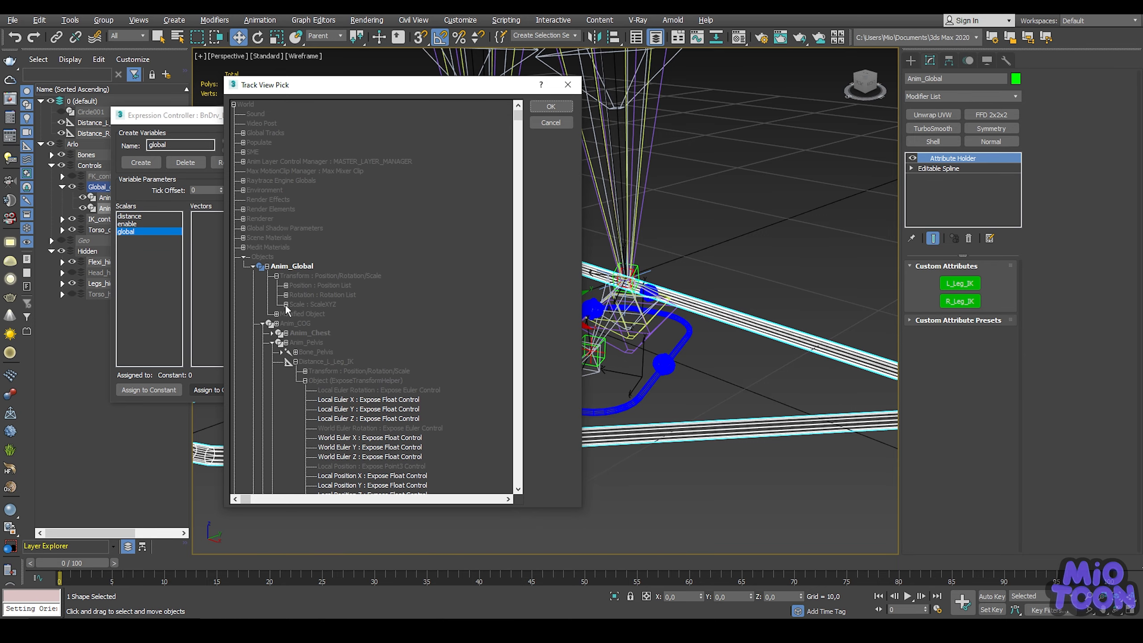
click(285, 304)
click(312, 324)
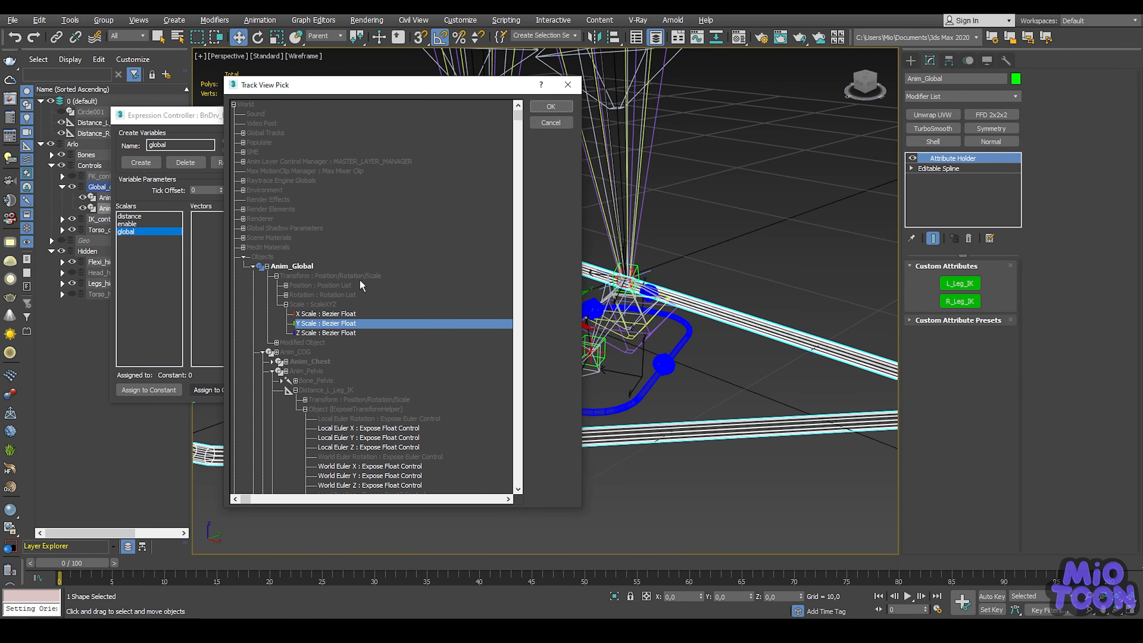
click(553, 108)
Evaluate the shin's X Position expression, close the Expression Controller window and clear the selection.
drag(386, 114, 320, 95)
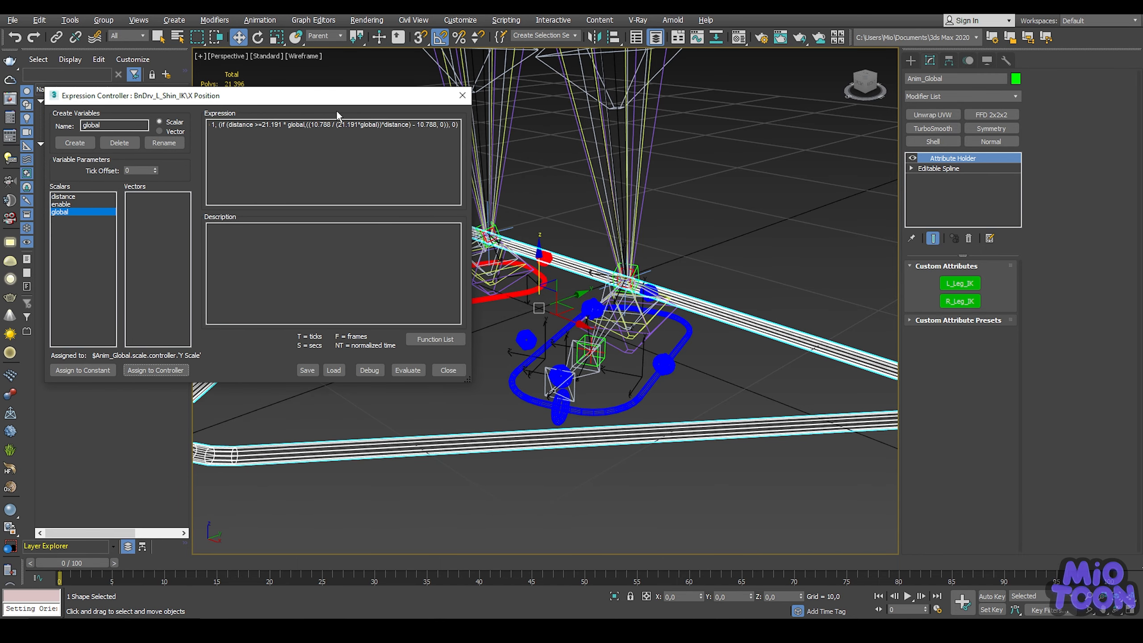
scroll(630, 144, down, 5)
middle_drag(617, 175, 571, 317)
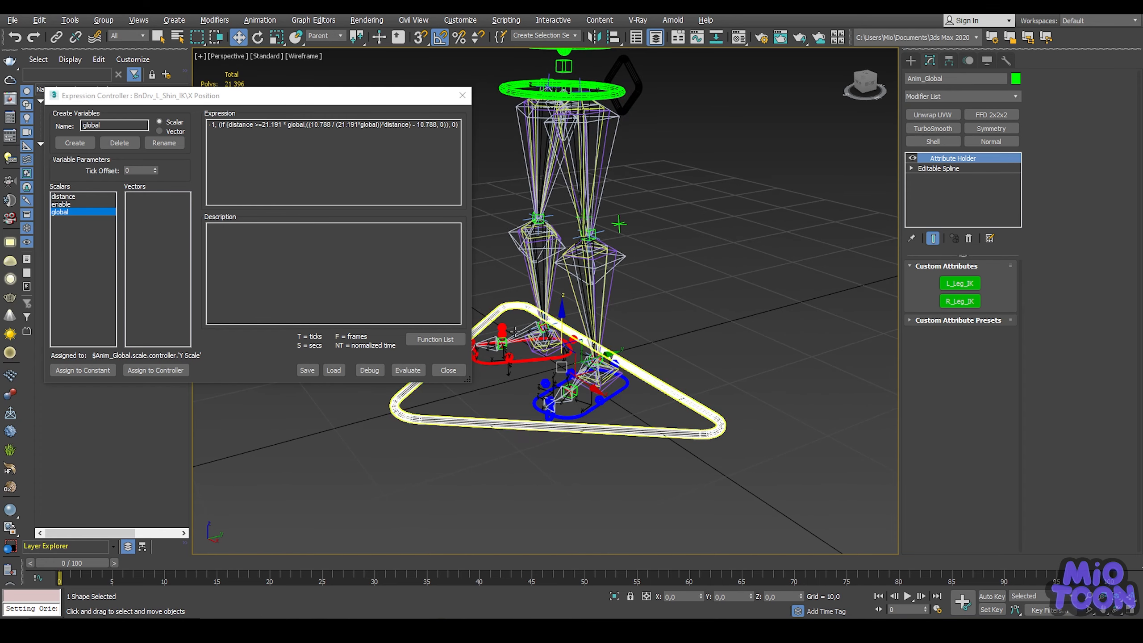
click(408, 370)
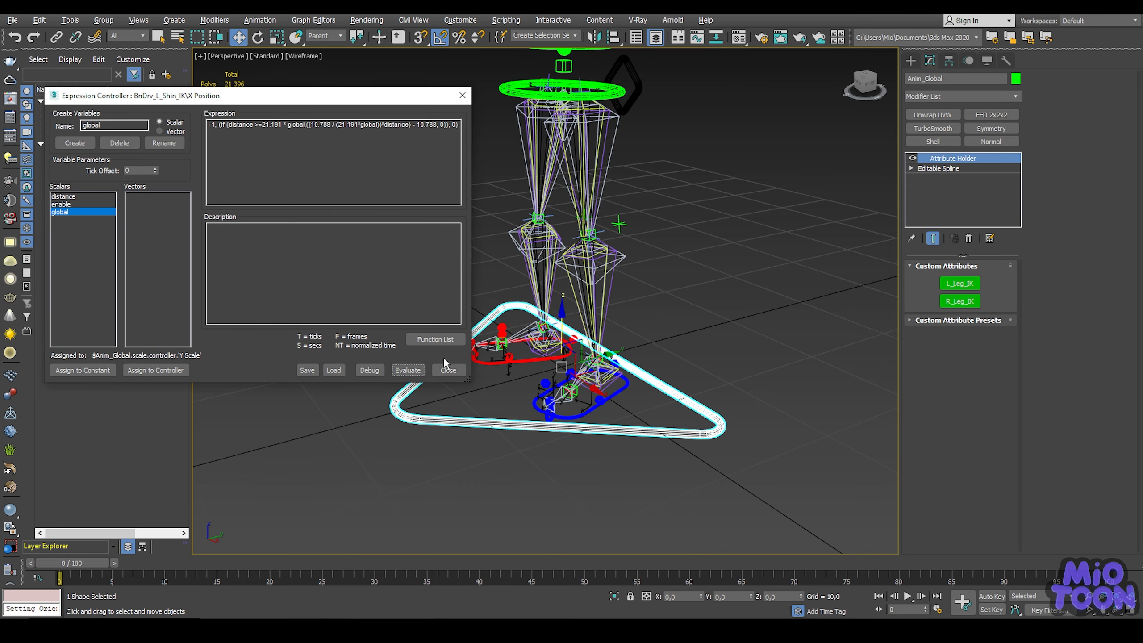
click(448, 370)
alt+middle_drag(596, 278, 566, 281)
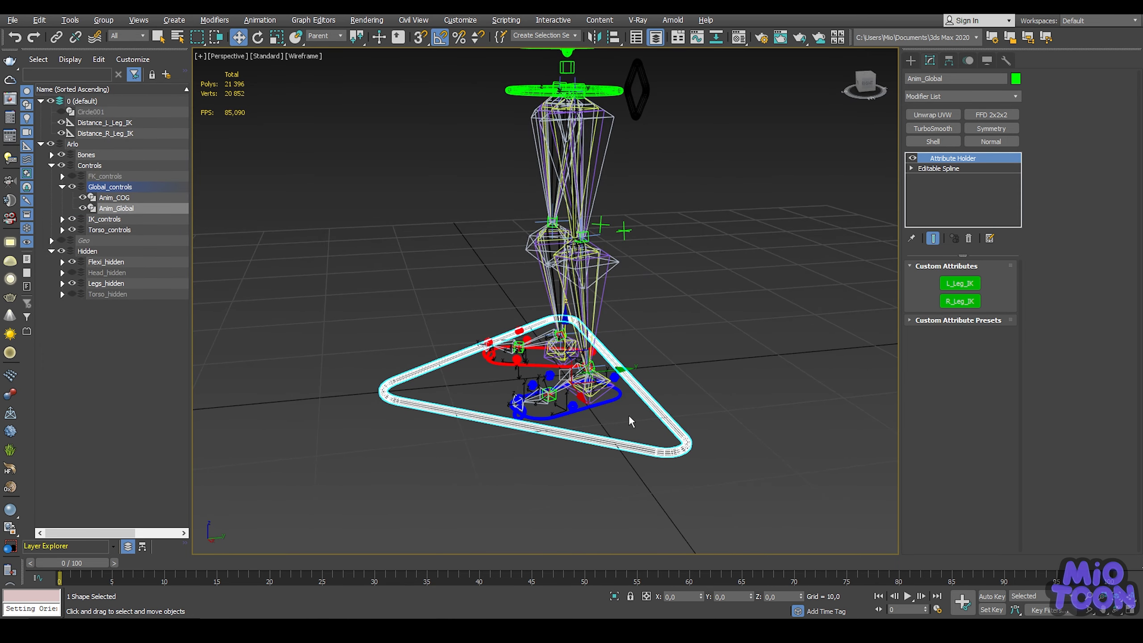
click(618, 405)
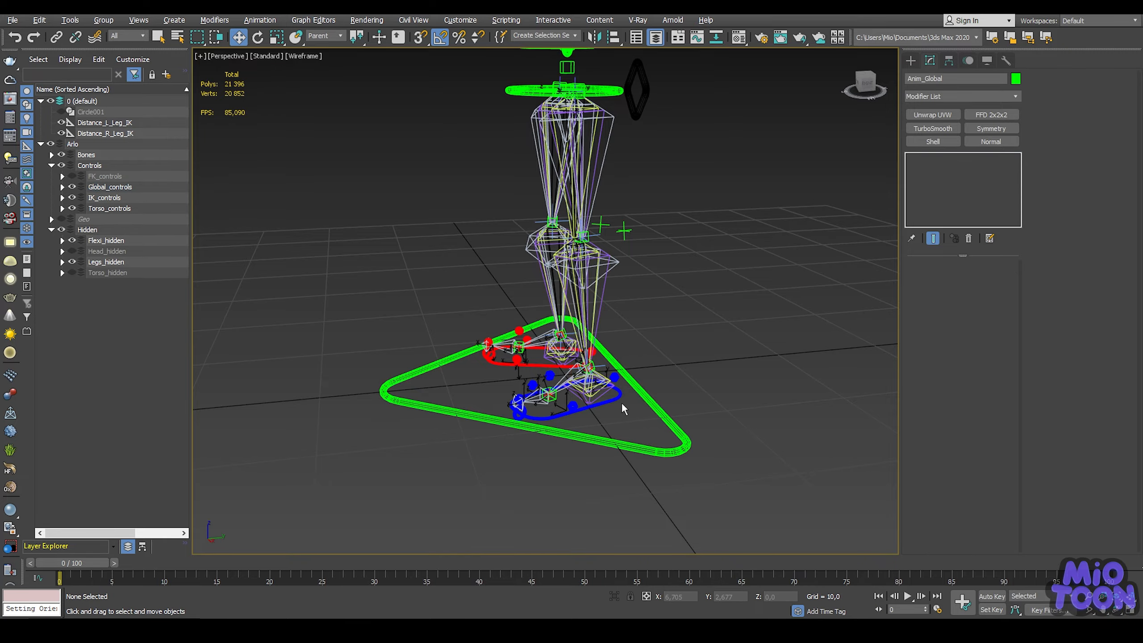
Reset the HIIK_L_Leg helper's transform to zero.
scroll(617, 374, up, 5)
alt+right_click(610, 325)
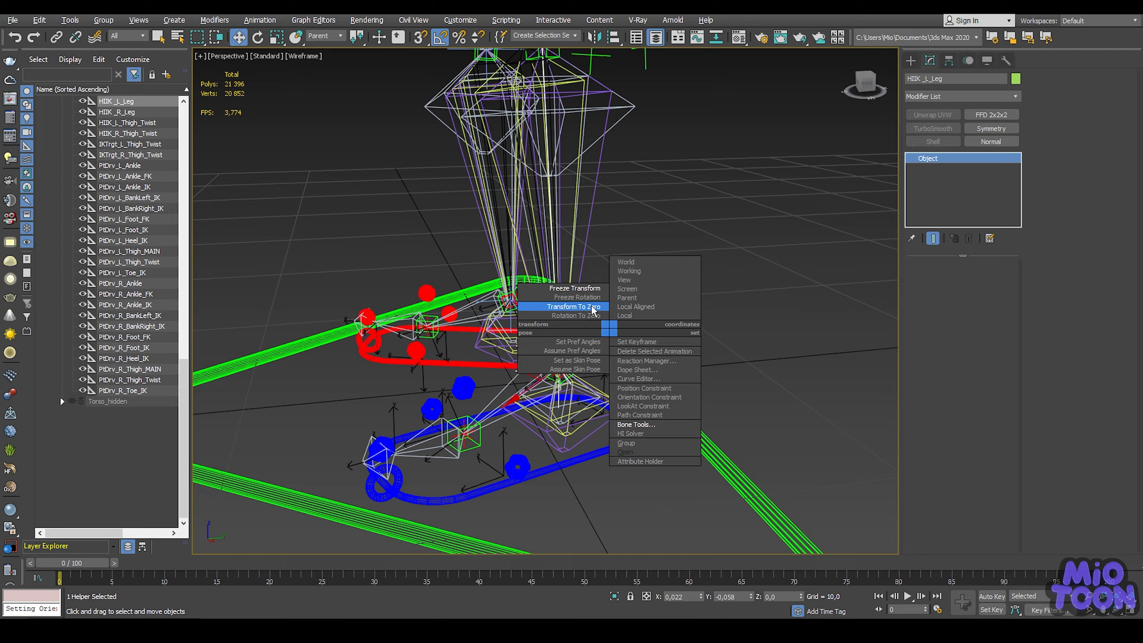
click(592, 307)
middle_drag(607, 299, 630, 400)
scroll(631, 311, down, 5)
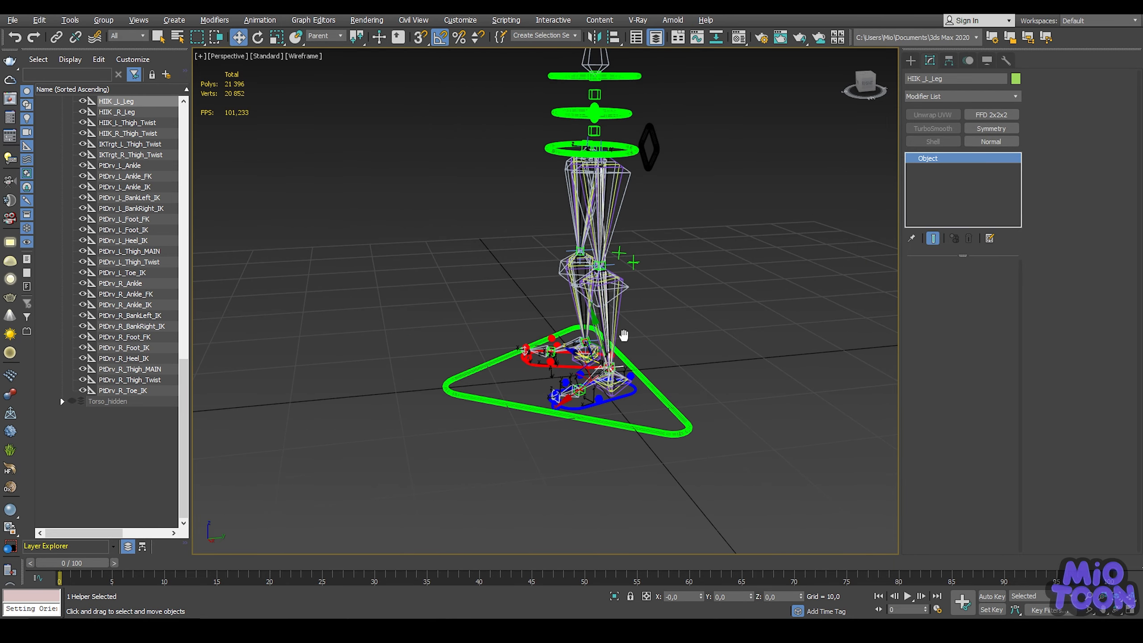
Pull the Anim_L_Leg_IK control out to about Y -28, Z 7.6 and turn on its Stretch attribute.
click(629, 392)
alt+middle_drag(626, 343, 626, 347)
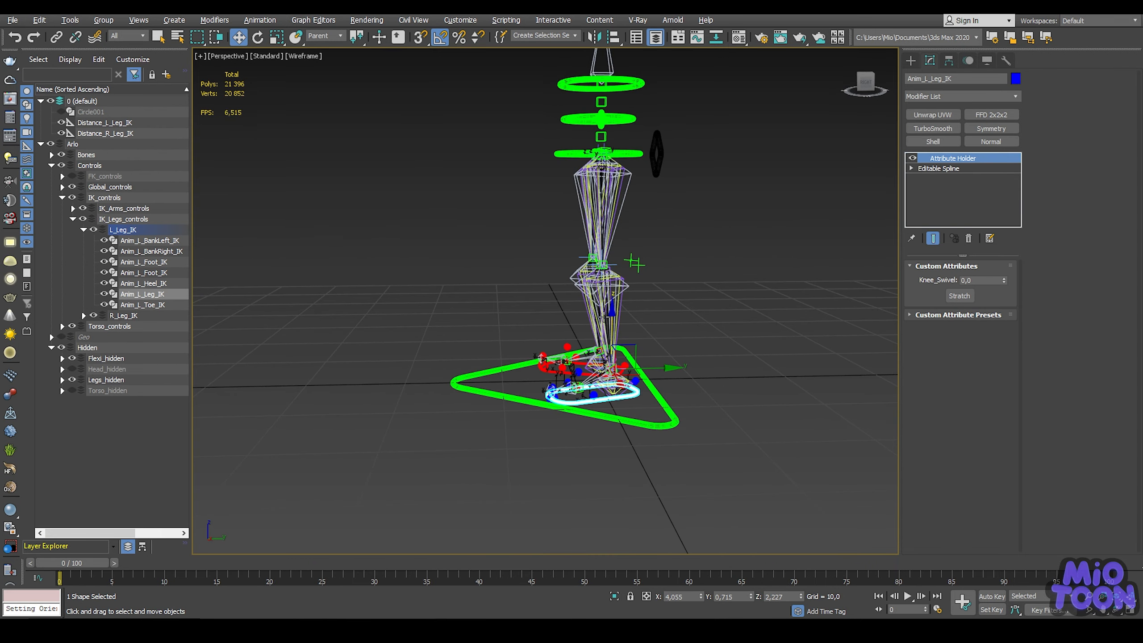
drag(626, 346, 329, 305)
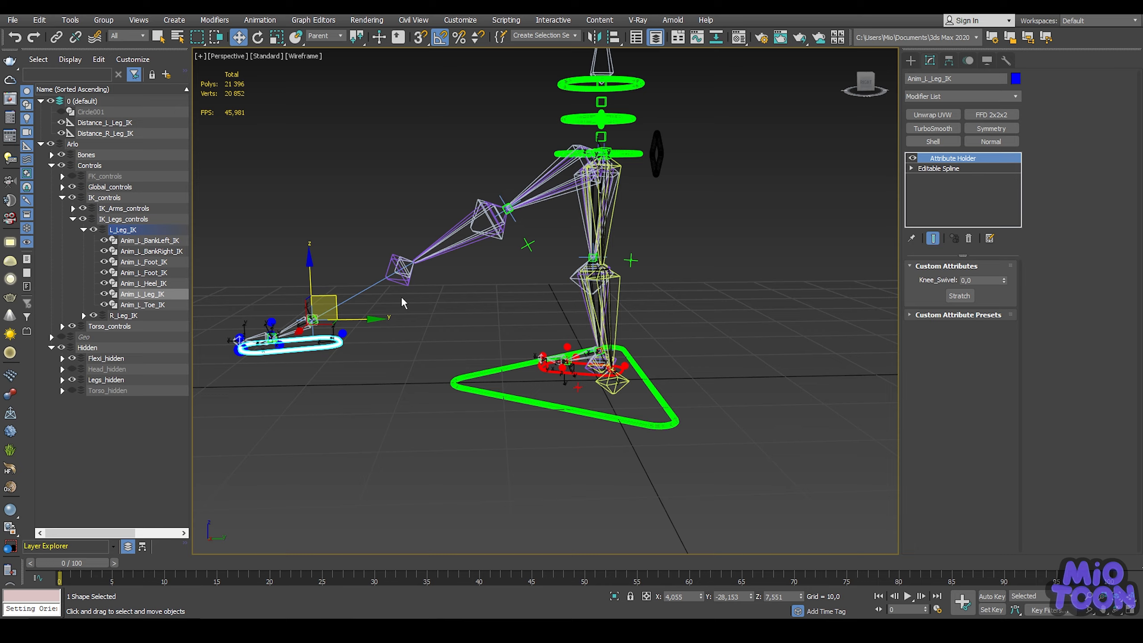
click(959, 296)
Test the leg stretch by moving the left foot control to about Y -46, Z -23, and reset its transform to zero.
middle_drag(390, 266, 475, 230)
drag(414, 265, 535, 432)
middle_drag(535, 432, 501, 278)
scroll(502, 278, down, 3)
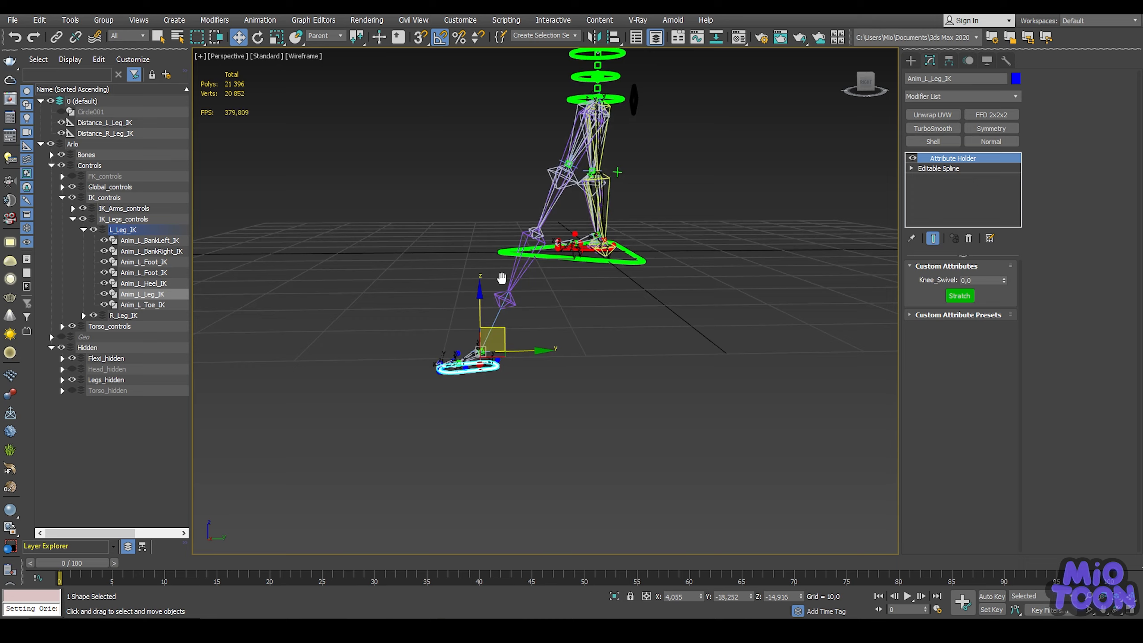
drag(506, 326, 323, 366)
alt+right_click(312, 340)
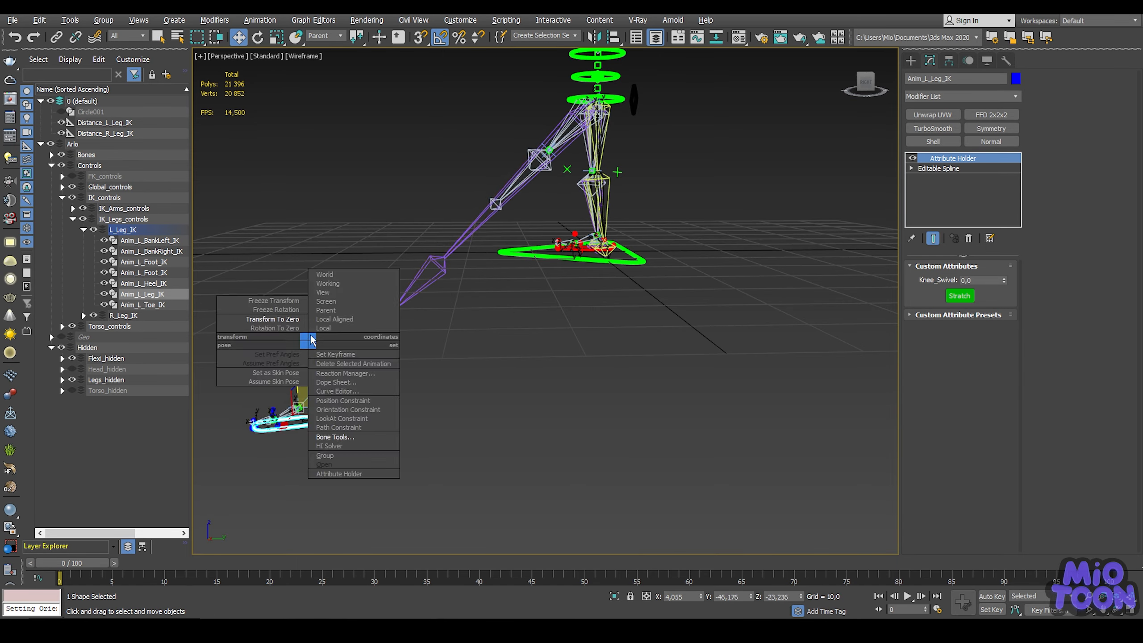
click(294, 322)
Select the BnDrv_L_Shin_IK bone and copy its X Position controller under Zero Pos XYZ.
scroll(582, 277, up, 10)
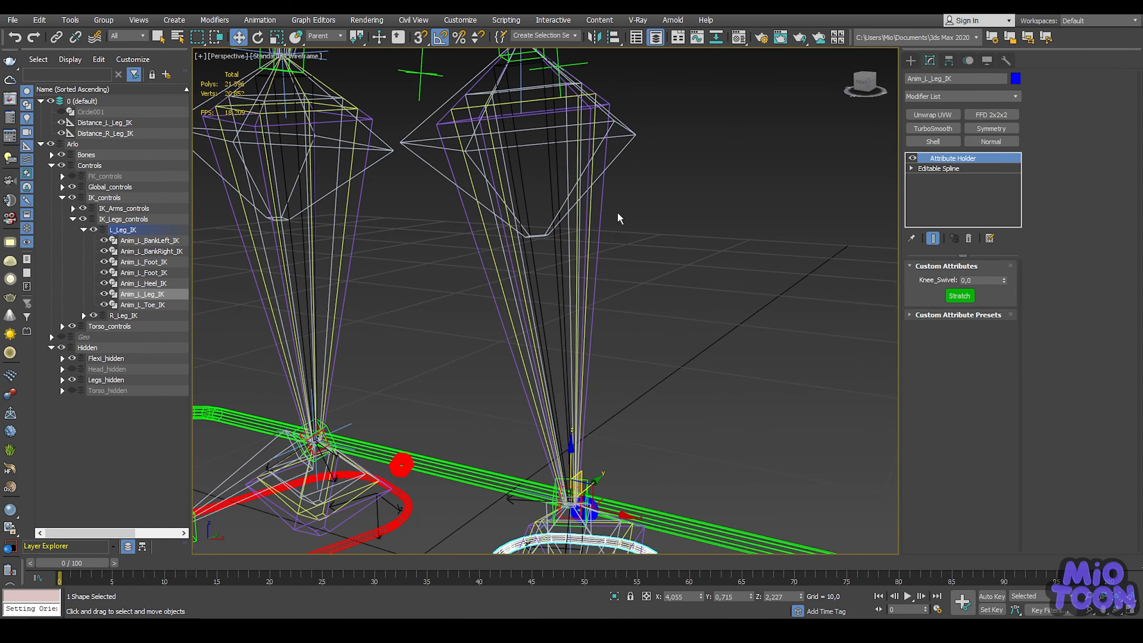
drag(617, 212, 598, 226)
mouse_move(626, 221)
middle_down()
mouse_move(625, 171)
mouse_move(610, 174)
mouse_move(615, 235)
middle_up()
scroll(623, 180, down, 4)
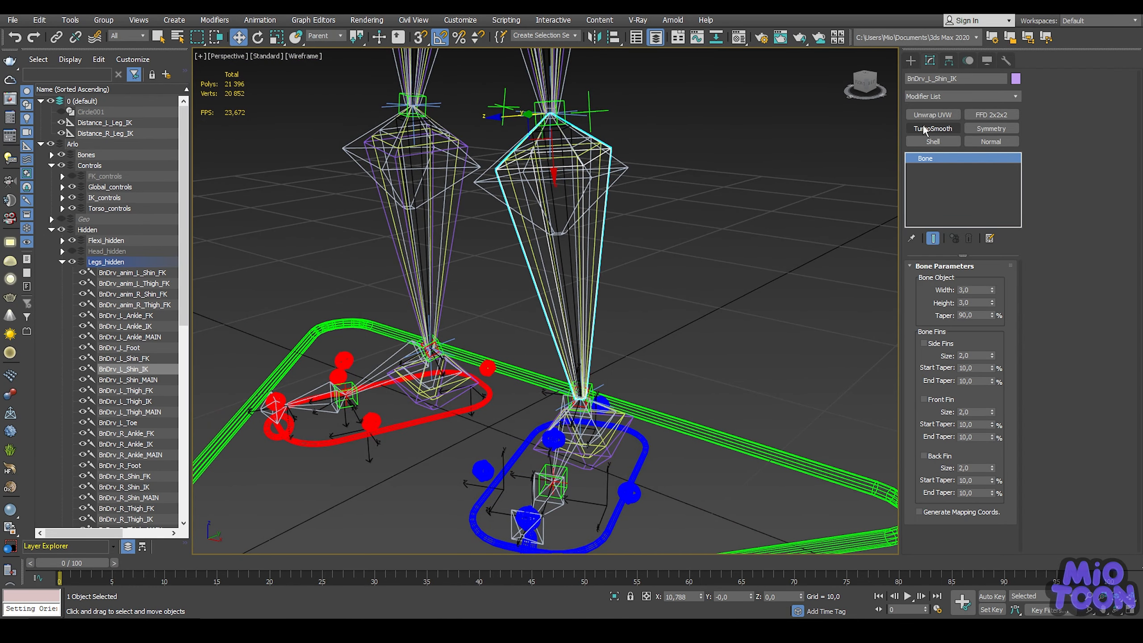
click(969, 61)
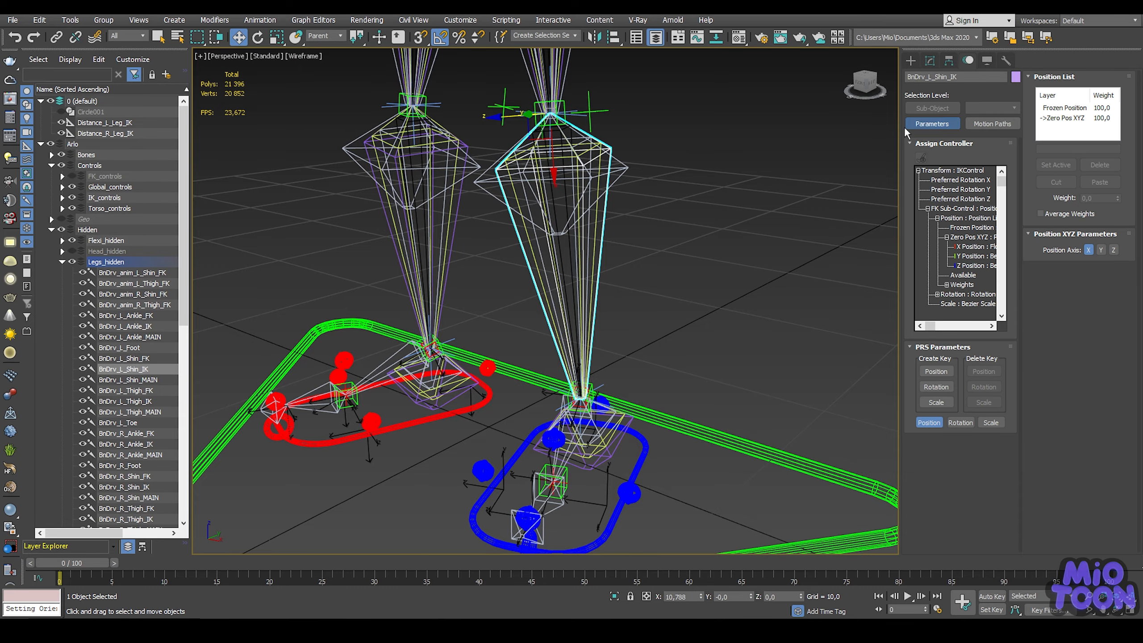
click(974, 247)
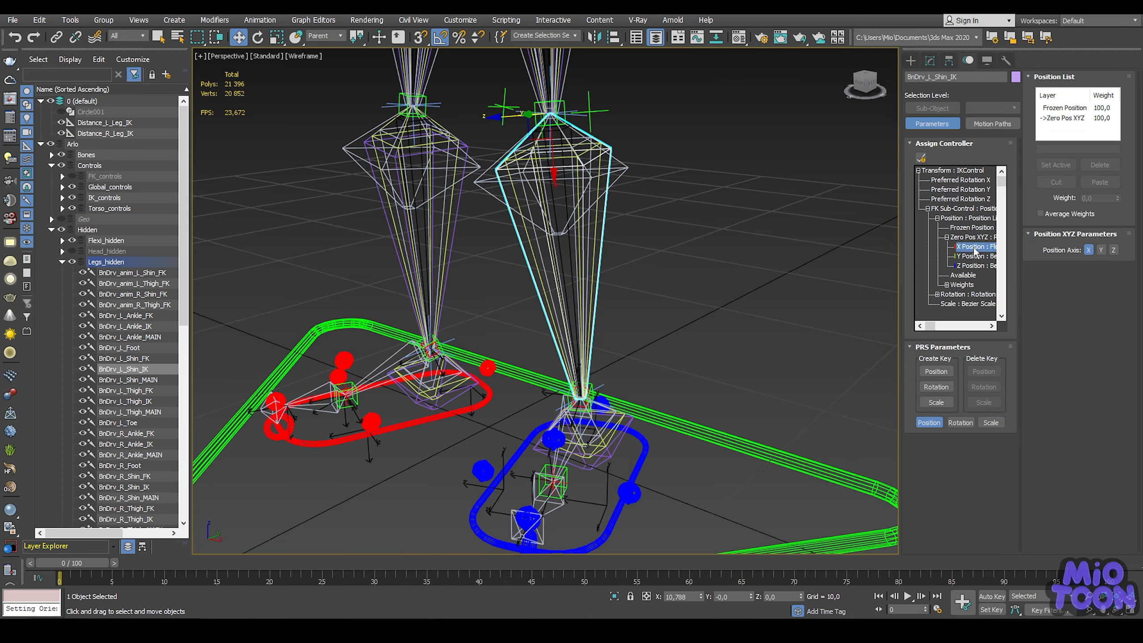
right_click(974, 251)
click(987, 296)
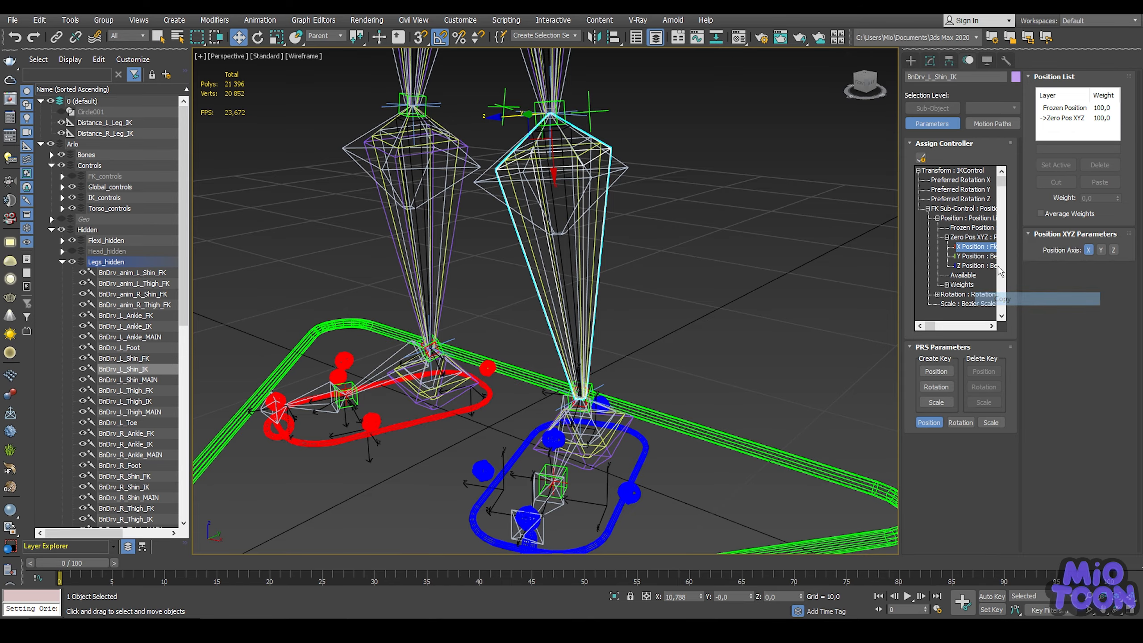
Open the properties of the shin's X Position expression, copy the full expression text and close the Expression Controller window.
right_click(977, 248)
click(994, 342)
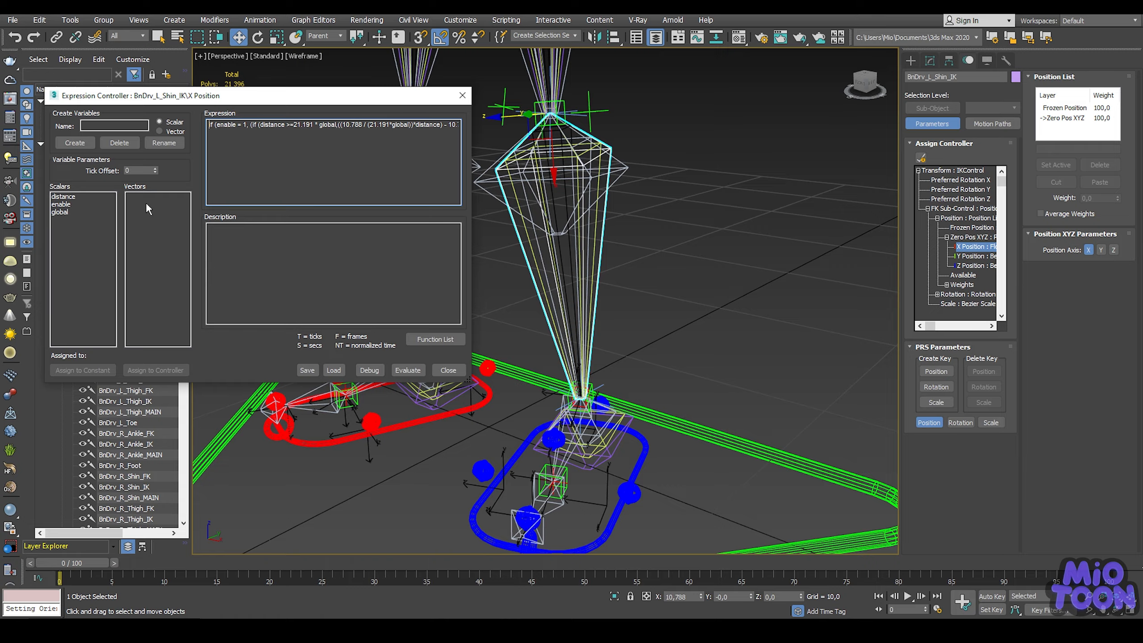
drag(309, 97, 311, 89)
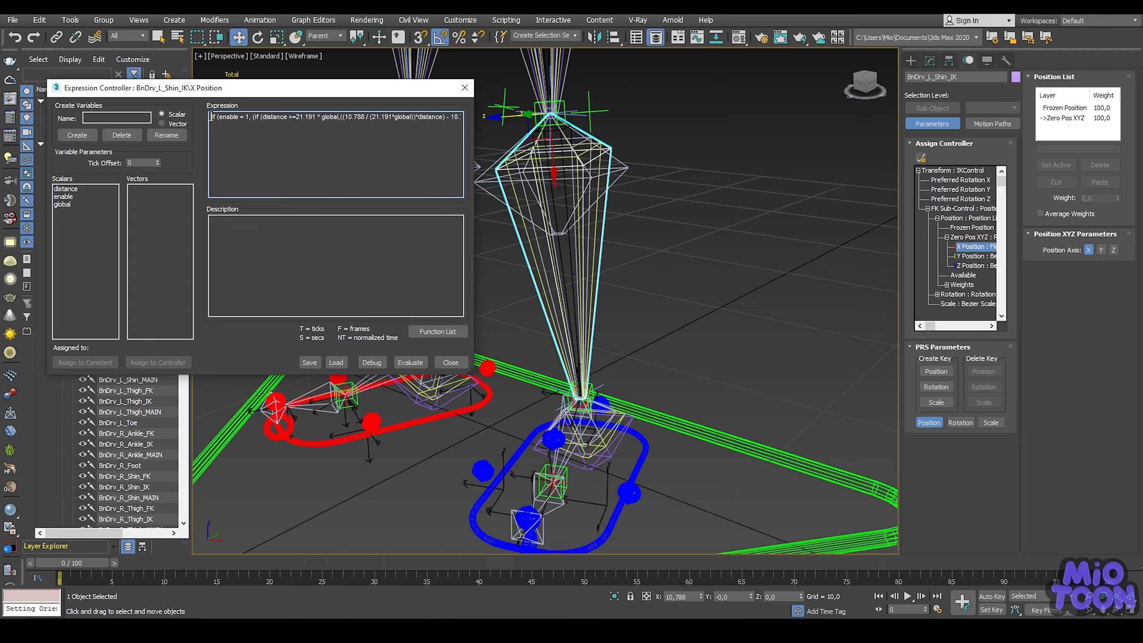
drag(211, 116, 473, 131)
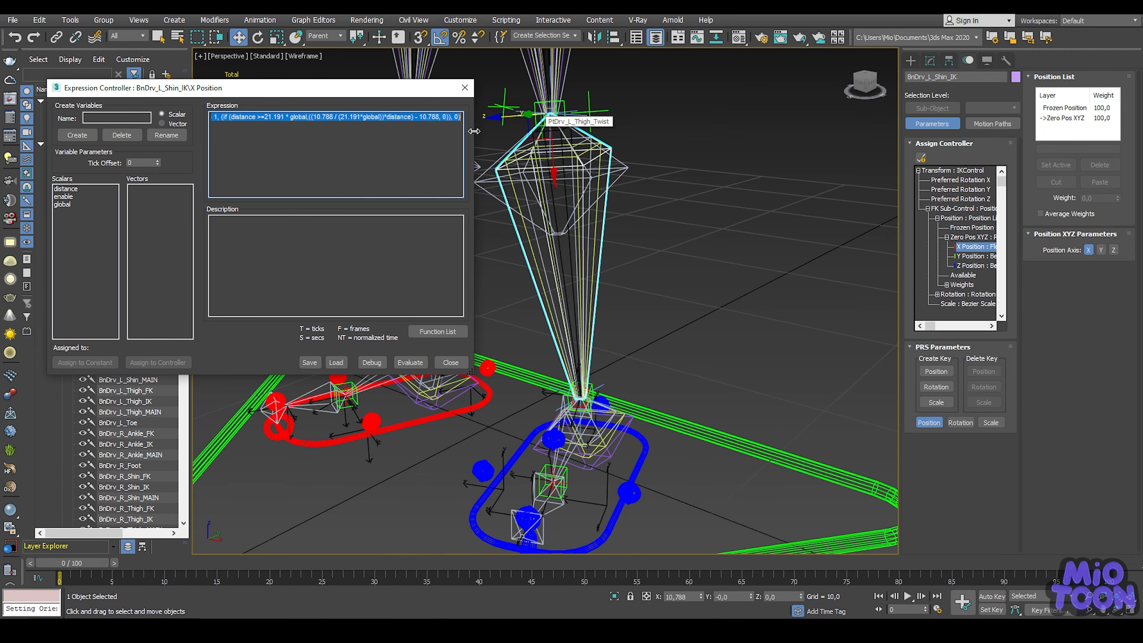
click(464, 87)
Assign a Float Expression controller to the Zero Pos XYZ X Position track of the BnDrv_L_Ankle_IK bone.
middle_drag(662, 428, 638, 298)
scroll(635, 304, up, 3)
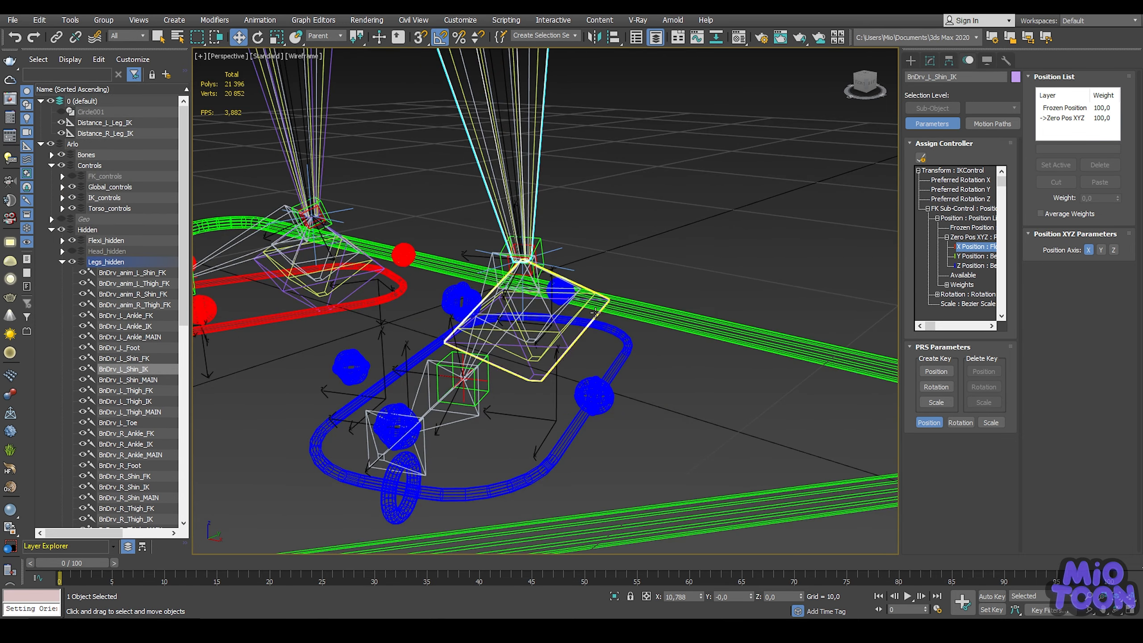
click(595, 313)
alt+middle_drag(630, 248, 813, 229)
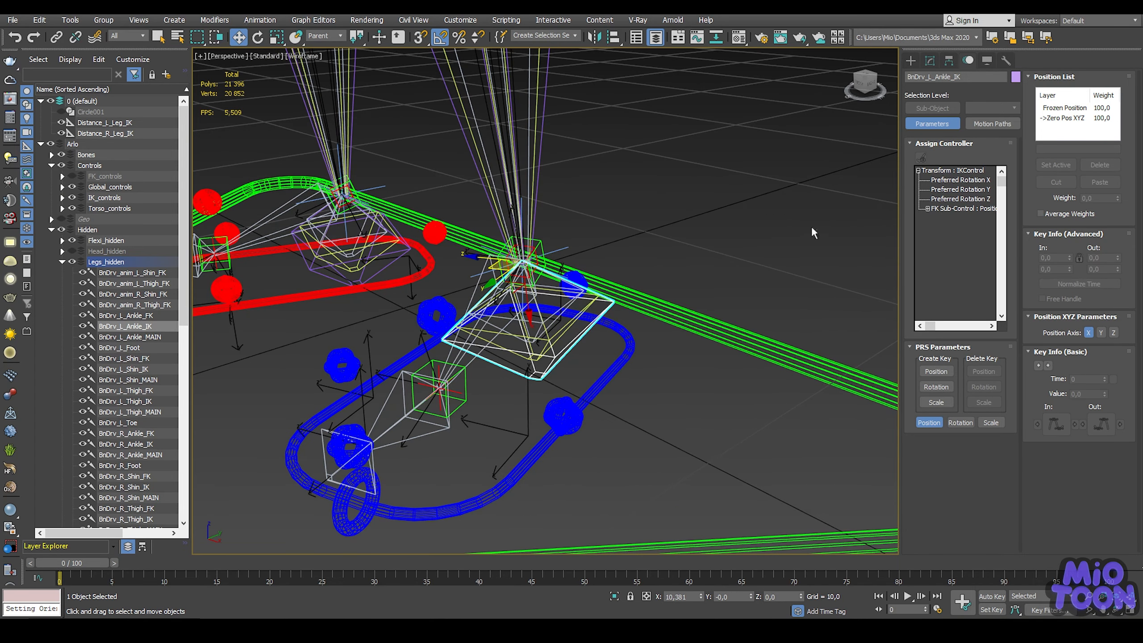
click(927, 209)
click(937, 218)
click(947, 237)
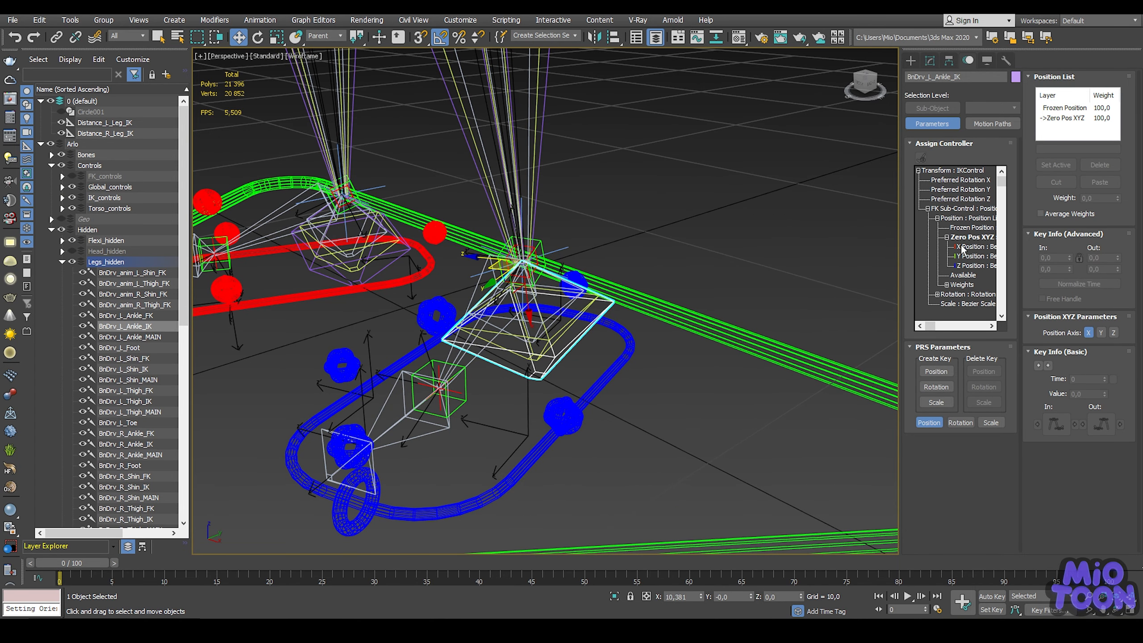
click(968, 247)
click(920, 158)
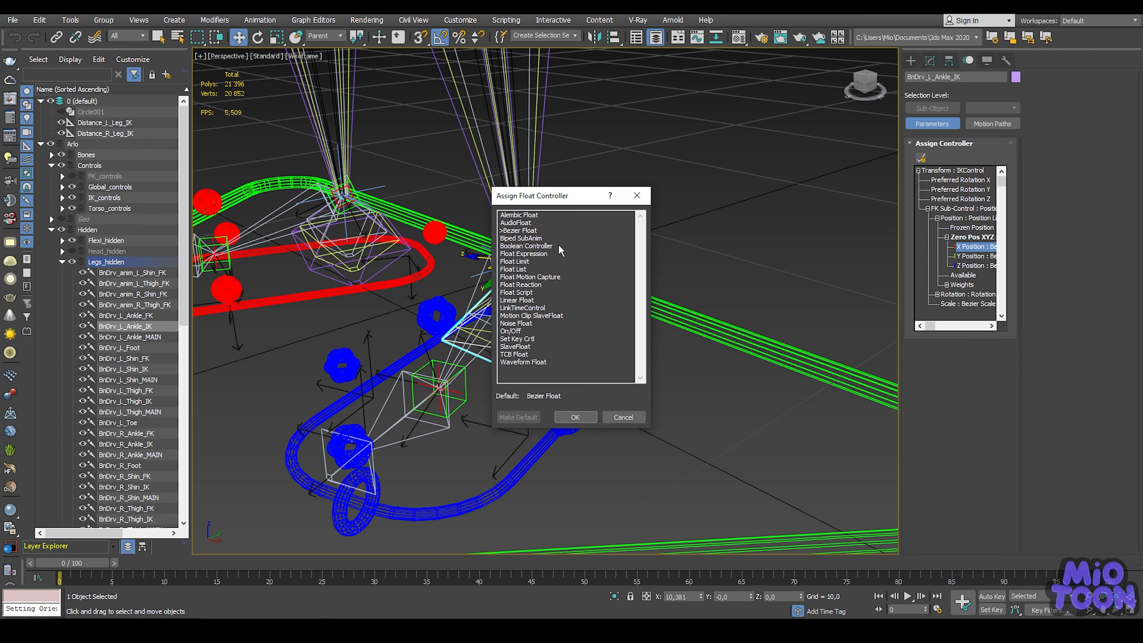
click(537, 254)
click(570, 417)
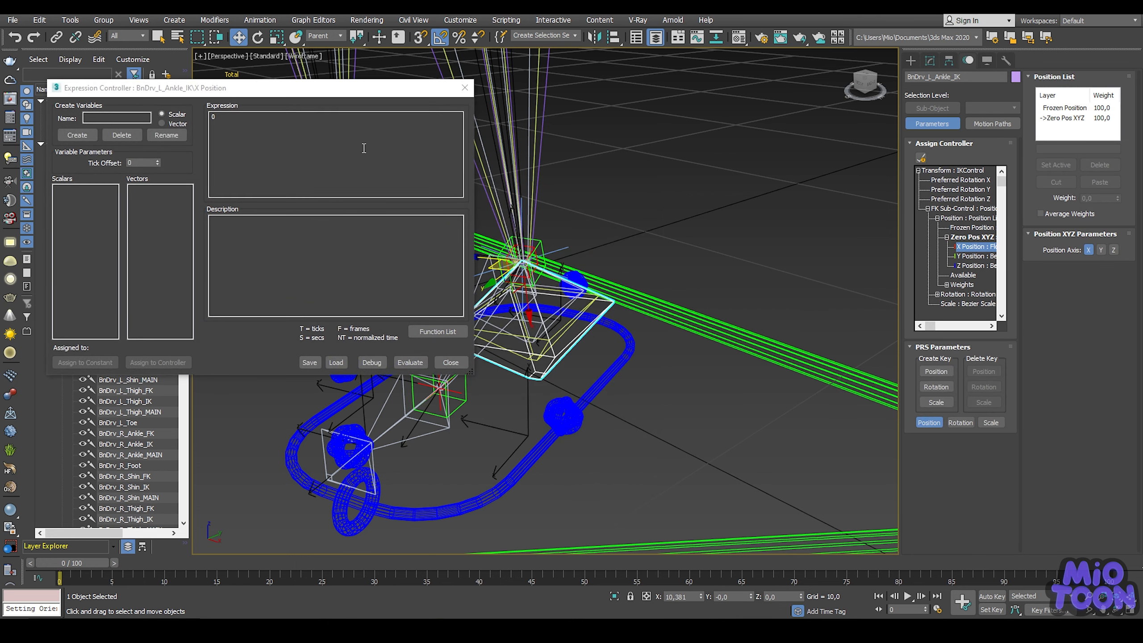
Replace the ankle's default expression with the expression text copied from the shin.
key(ctrl+a)
key(ctrl+v)
drag(332, 94, 321, 84)
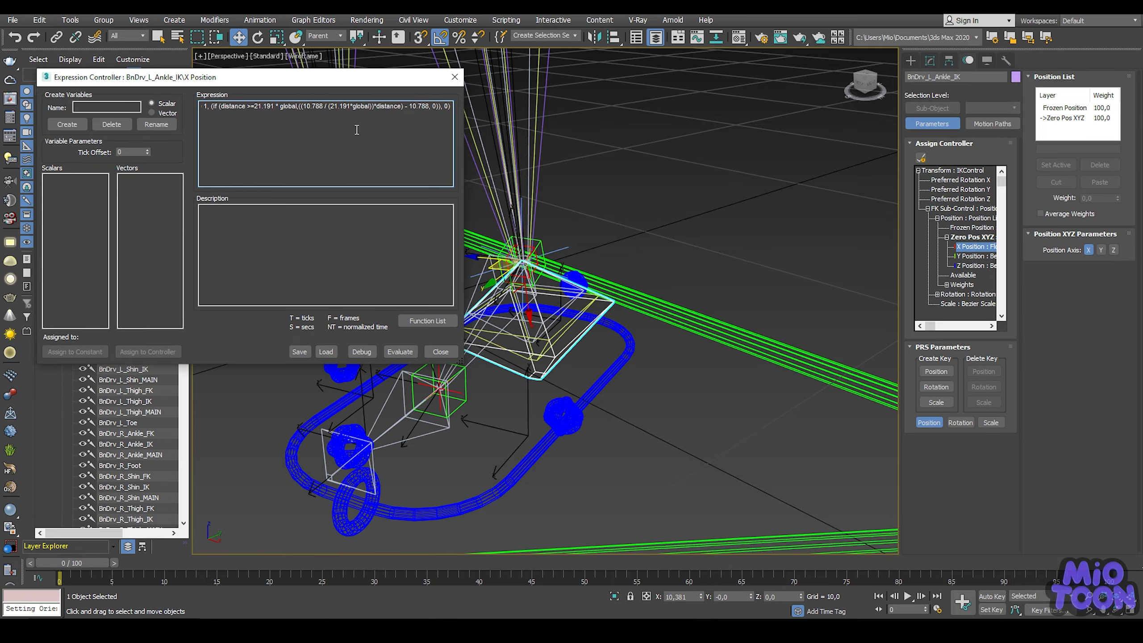
middle_drag(676, 184, 723, 189)
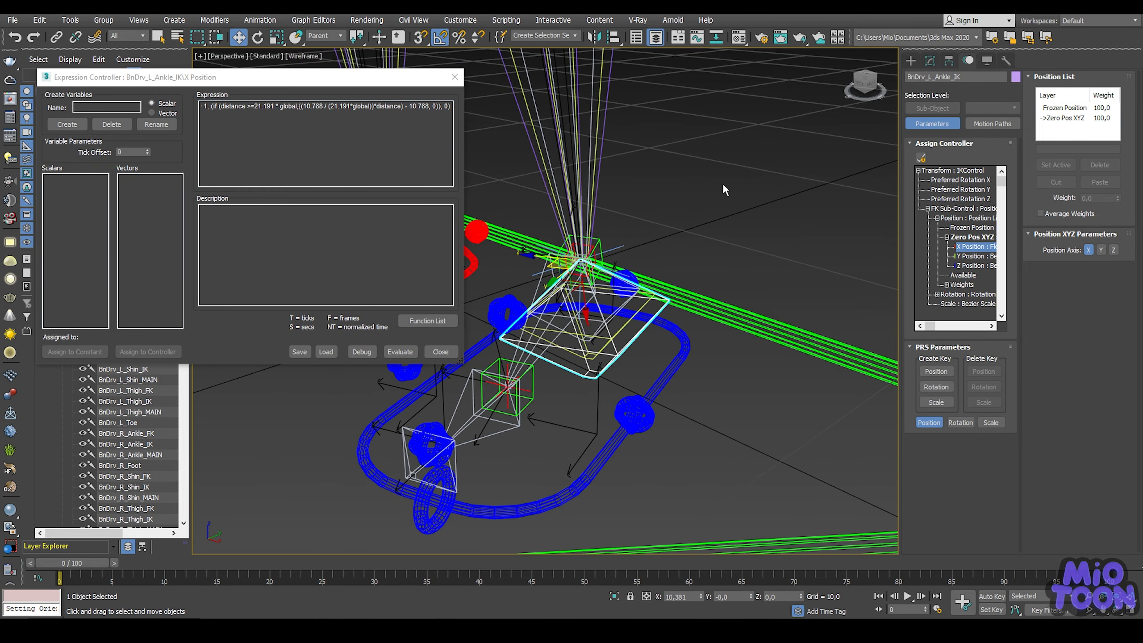
Replace both 10.788 values in the ankle expression with the ankle bone's own X position in Parent coordinates, 10.381.
click(321, 37)
click(323, 68)
alt+middle_drag(749, 288, 678, 279)
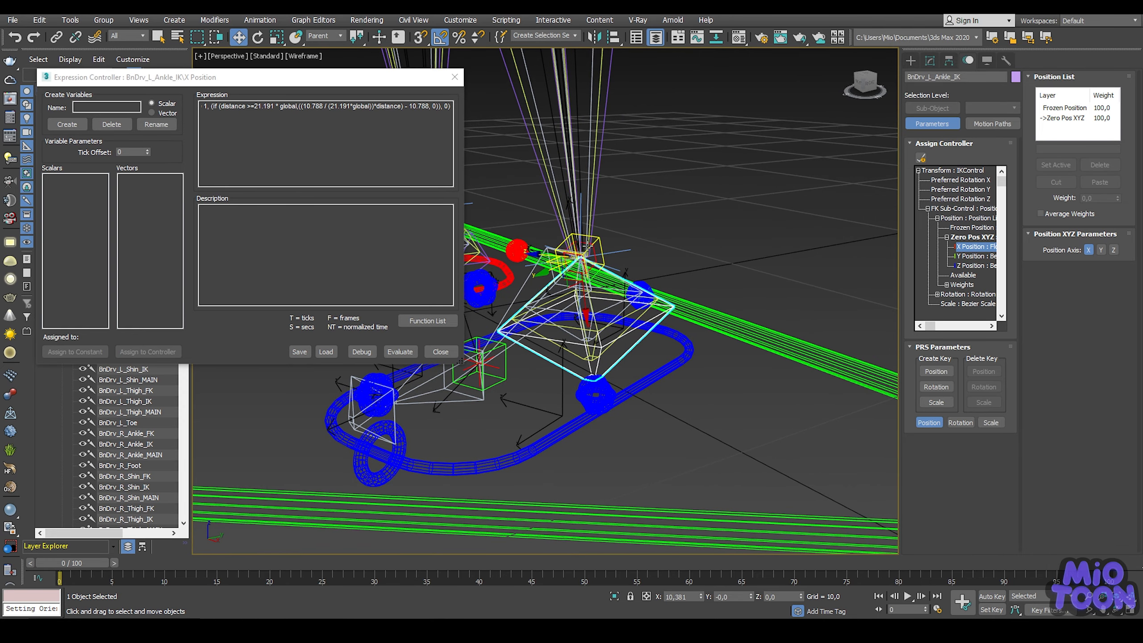
click(684, 596)
key(ctrl+c)
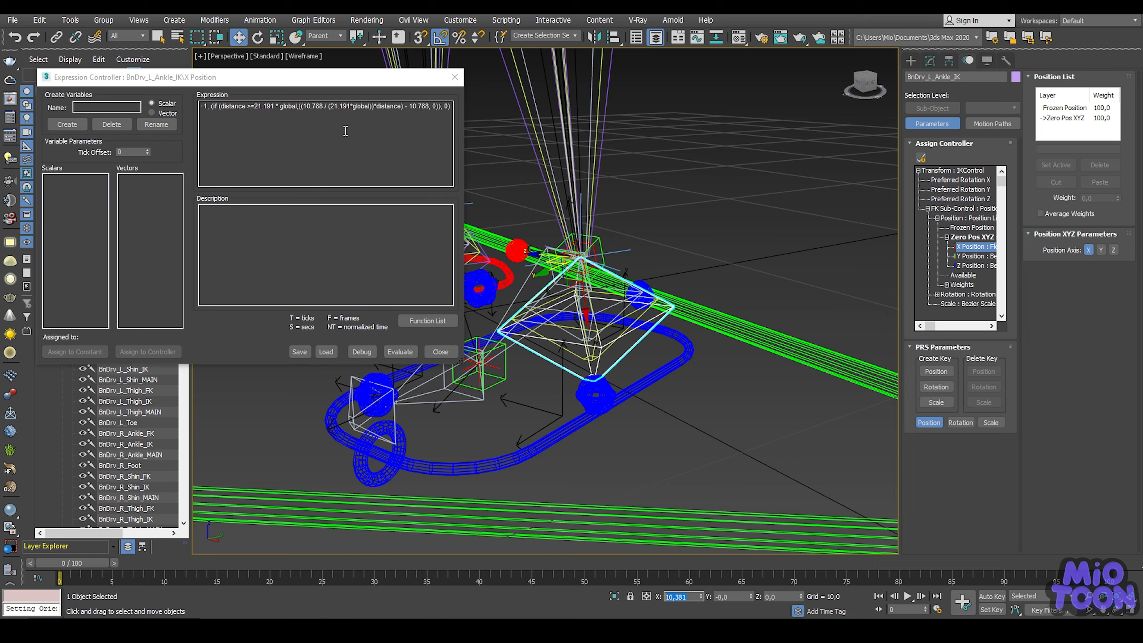
drag(302, 106, 320, 107)
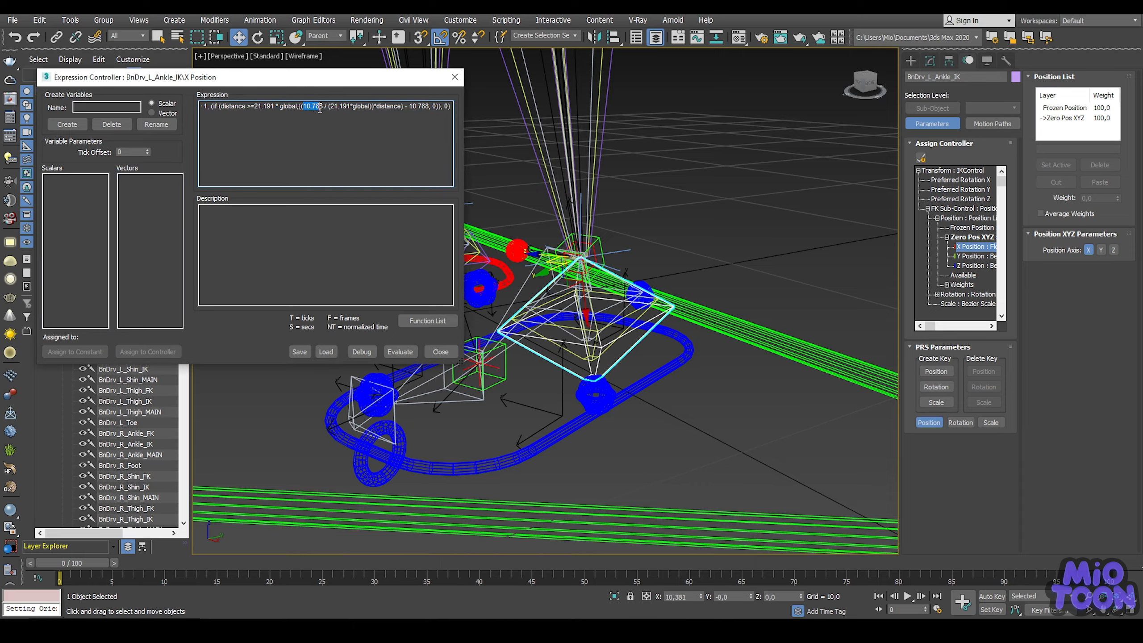
key(ctrl+v)
key(BackSpace)
text(.)
drag(409, 106, 425, 107)
text(10.381)
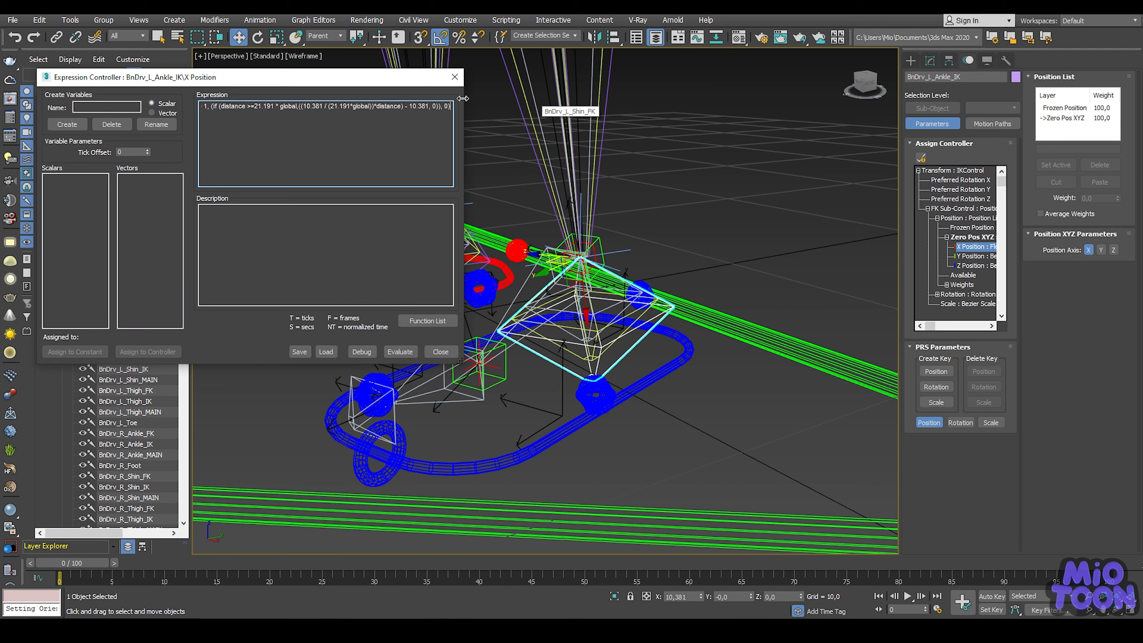
Create the scalar variables distance and global for the ankle's X Position expression.
drag(360, 80, 363, 74)
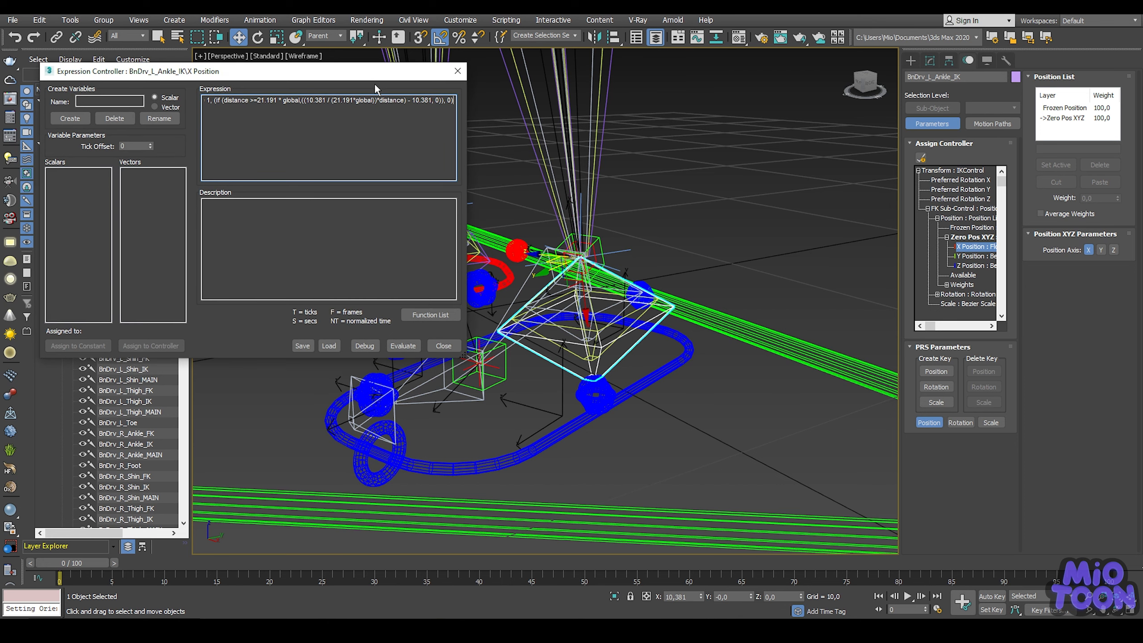
drag(225, 101, 243, 103)
click(110, 100)
text(distance)
click(70, 118)
drag(284, 100, 294, 102)
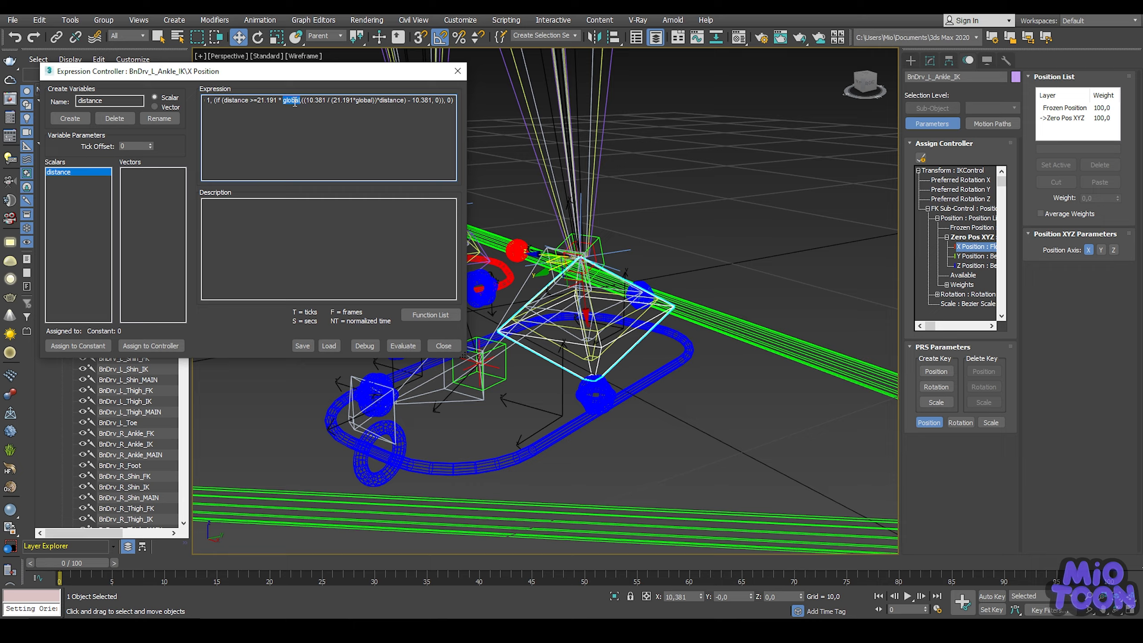
double_click(133, 100)
text(global)
click(71, 118)
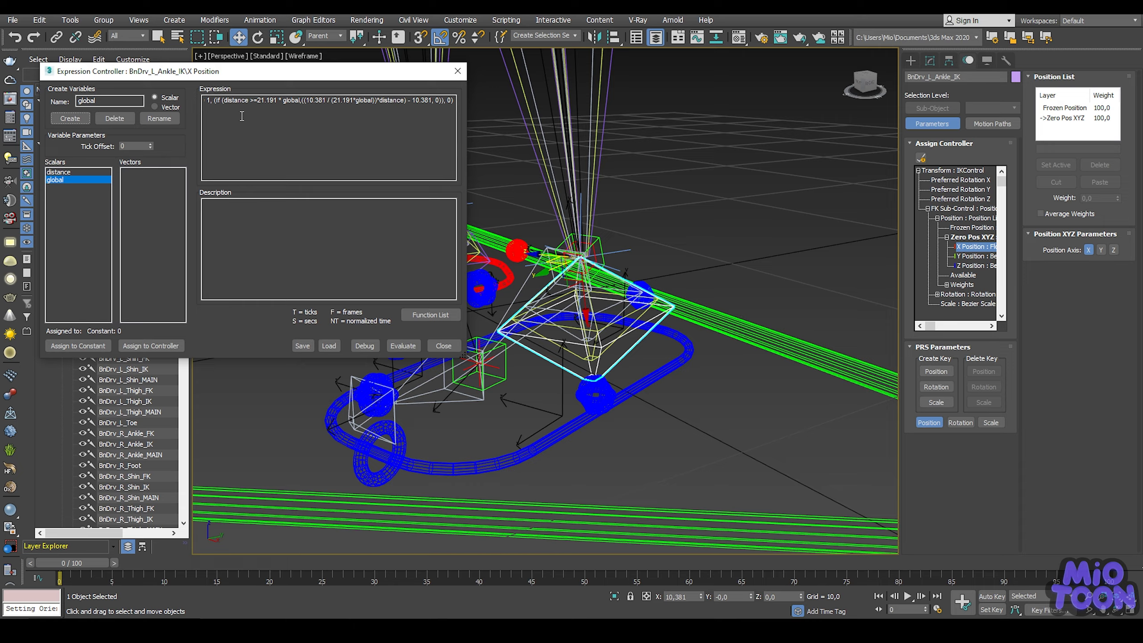
Create the scalar variable enable, named as at the start of the ankle expression.
click(231, 102)
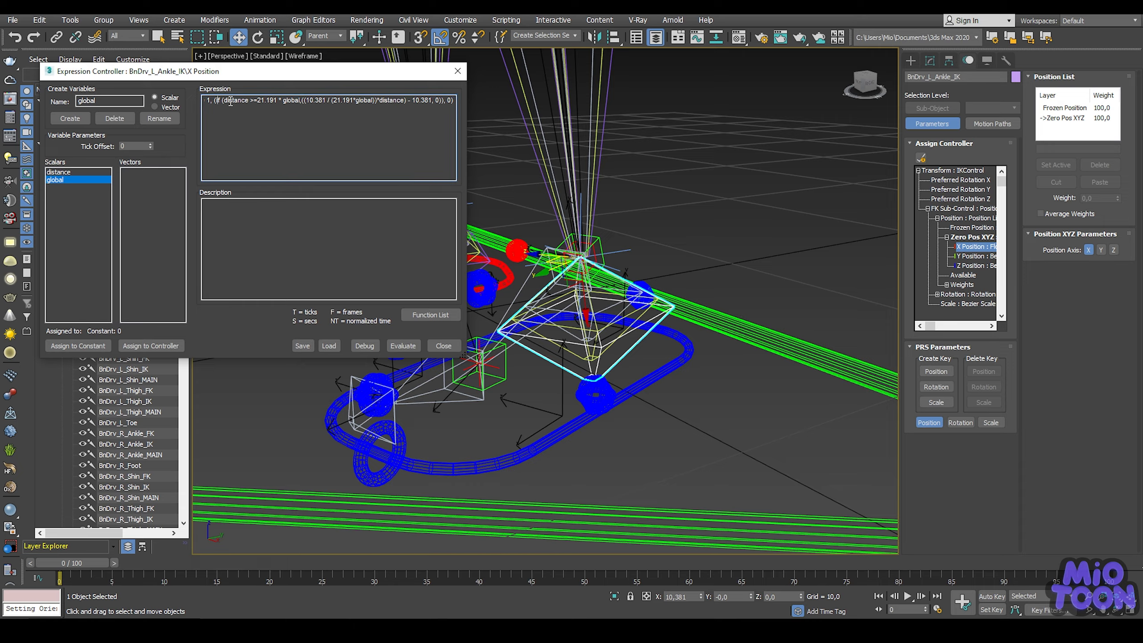
key(Left)
key(Left)
key(Left)
key(Left)
key(Left)
key(Left)
key(Left)
key(Left)
key(Left)
key(Left)
key(Left)
key(Left)
key(Left)
key(Left)
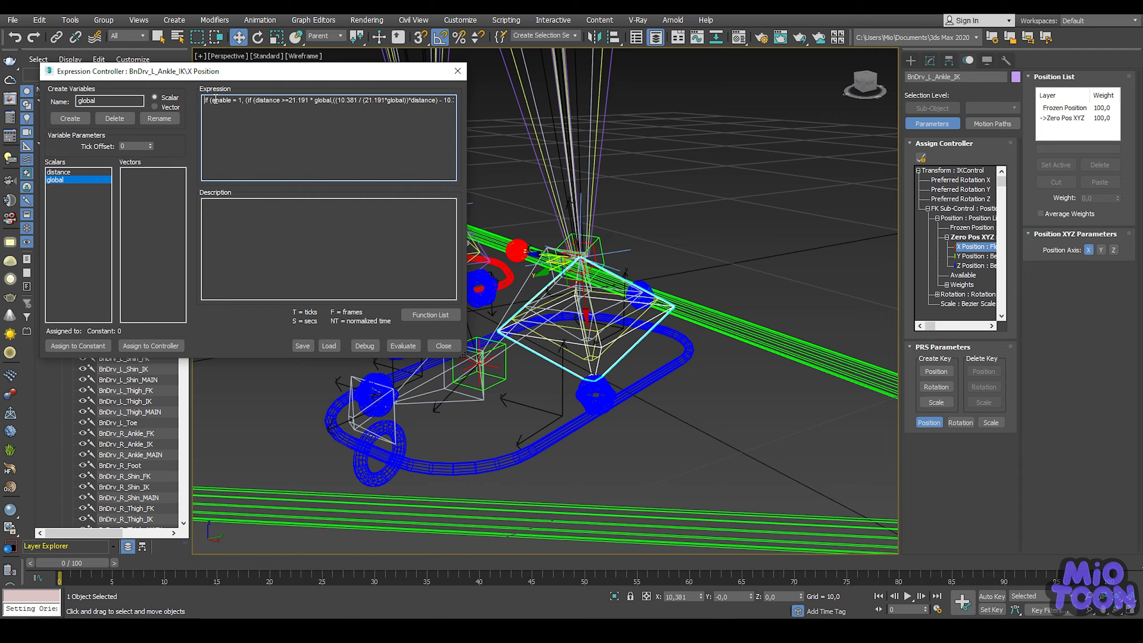
drag(214, 99, 227, 103)
double_click(104, 100)
text(enable)
click(69, 118)
Assign the ankle expression's global variable to the Y Scale track of the Anim_Global control.
click(56, 187)
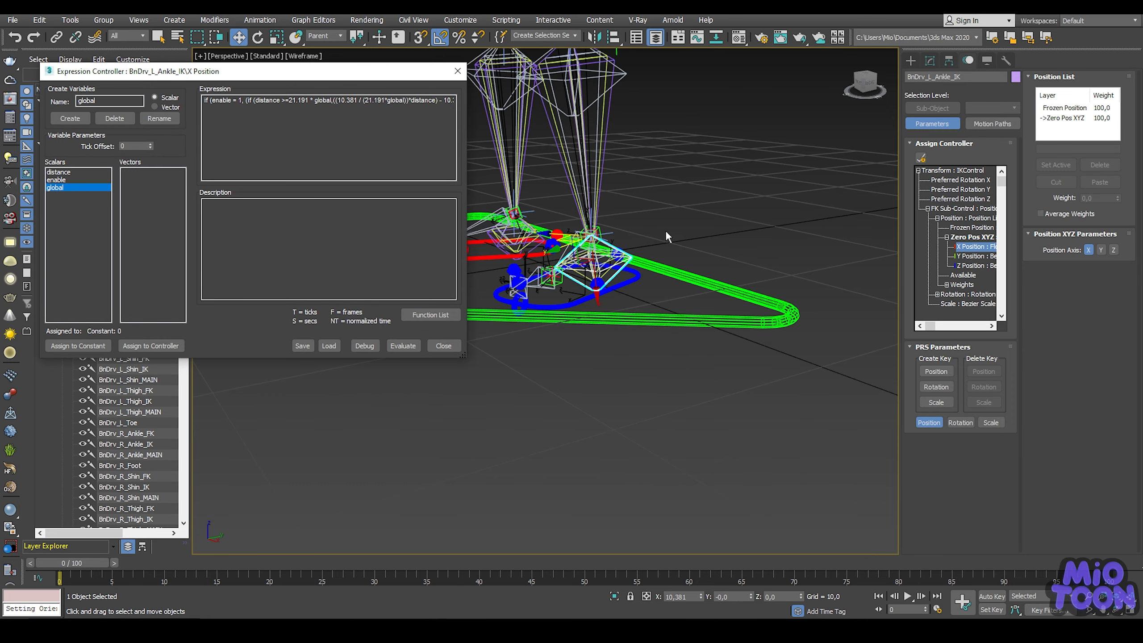
alt+middle_drag(667, 233, 694, 253)
click(705, 287)
click(151, 345)
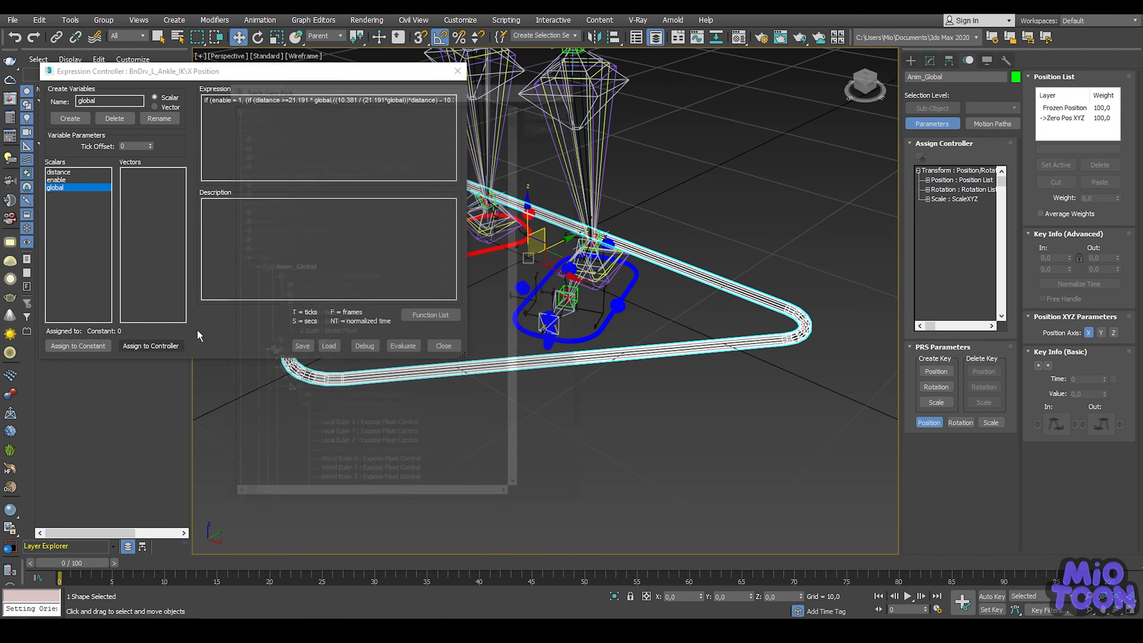
click(315, 322)
click(550, 107)
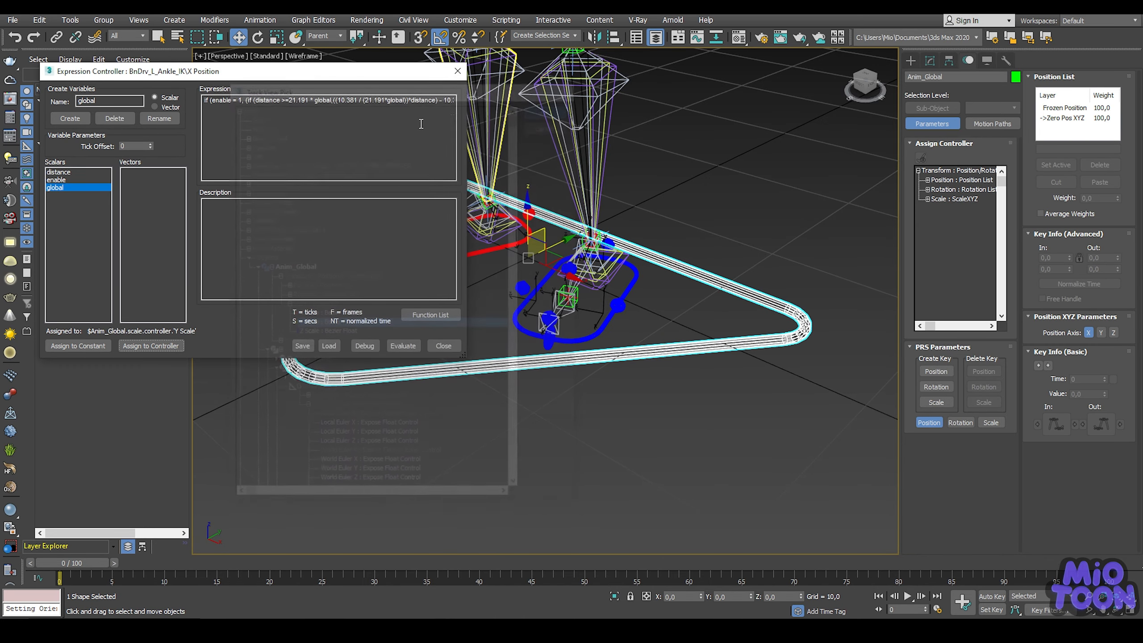
Assign the ankle expression's enable variable to the Stretch custom attribute of the Anim_L_Leg_IK control.
click(70, 180)
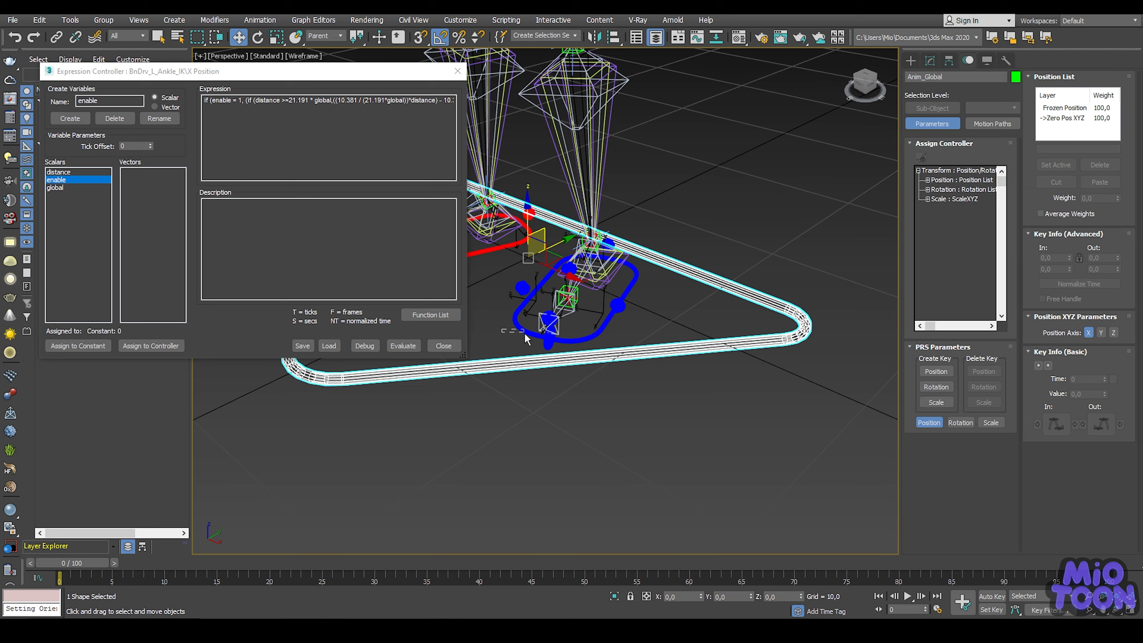
click(514, 324)
click(151, 345)
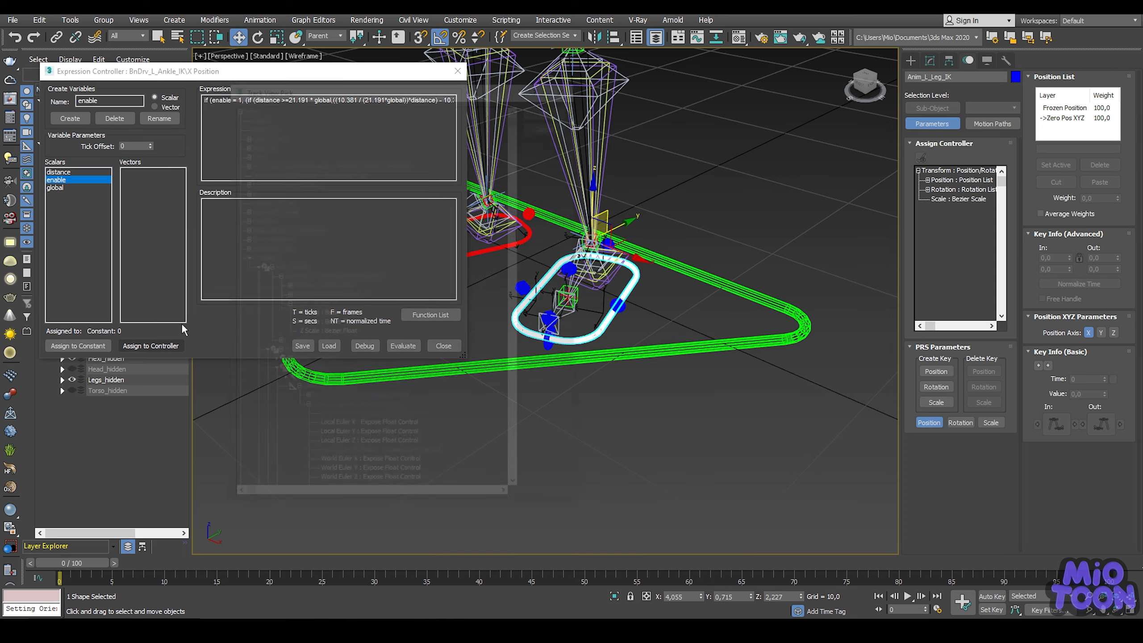
drag(518, 120, 522, 338)
click(329, 389)
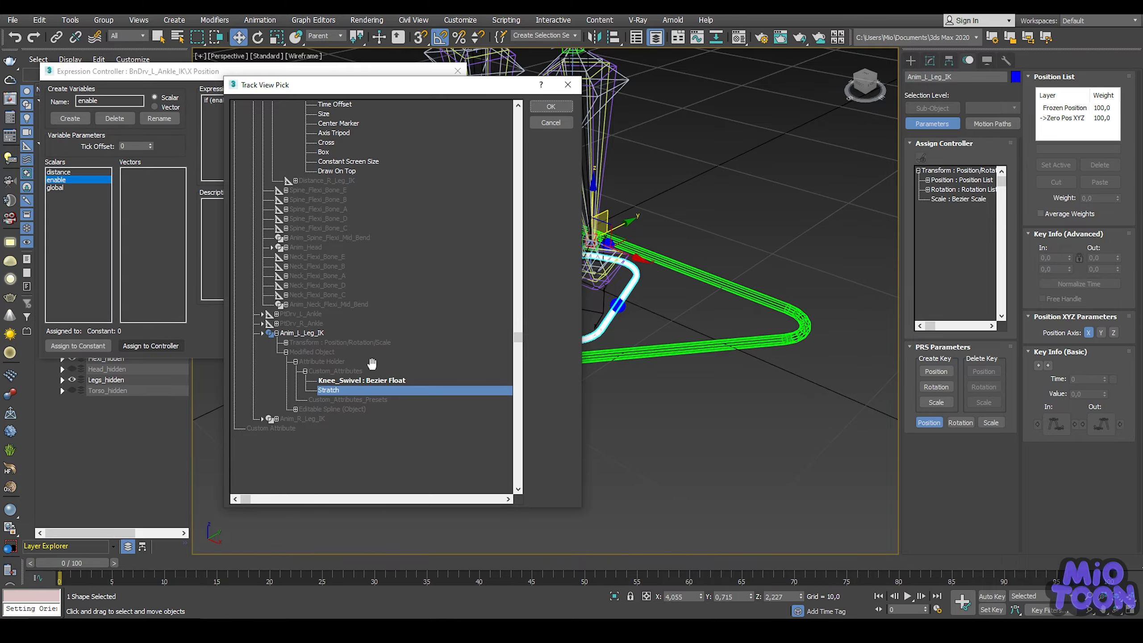
click(550, 106)
Assign the ankle expression's distance variable to the Distance track of the Distance_L_Leg_IK helper.
click(62, 172)
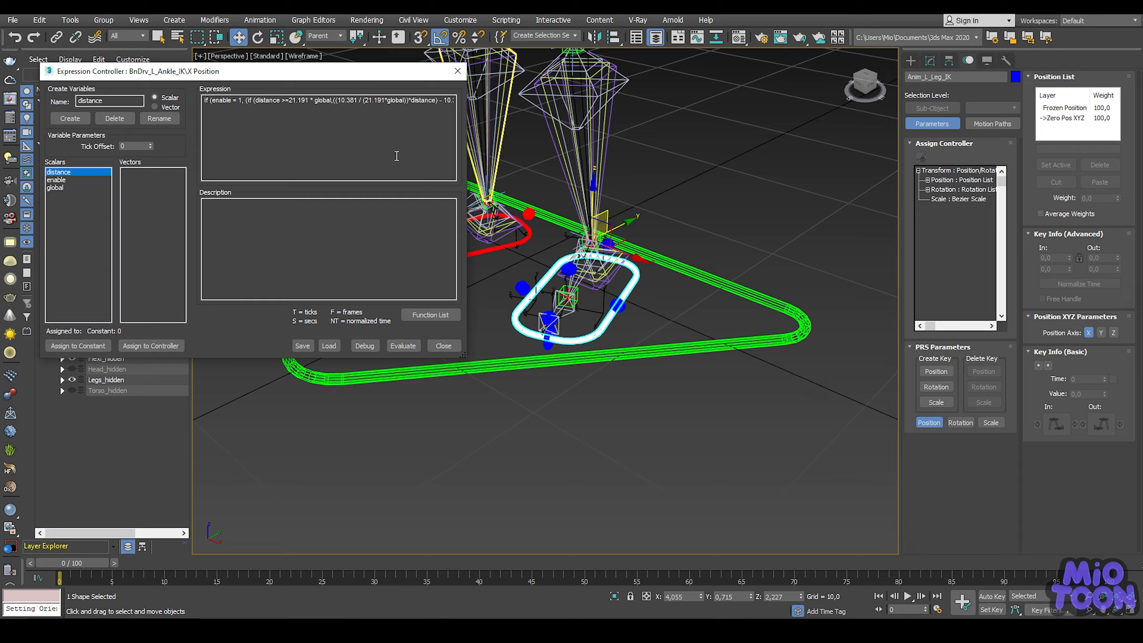
middle_drag(601, 134, 646, 416)
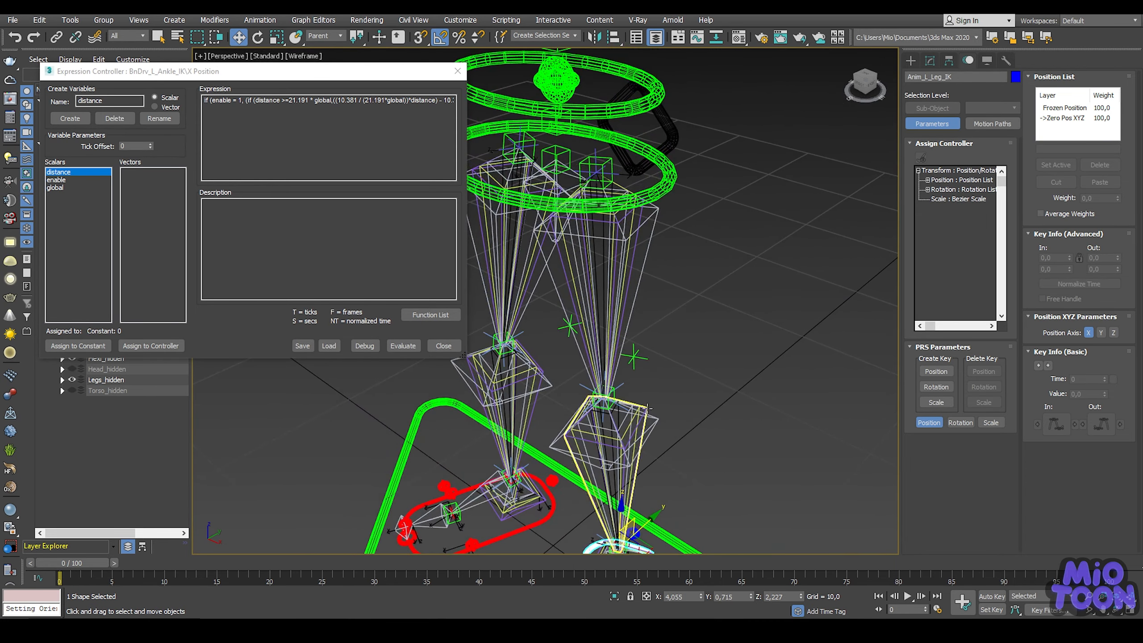
click(597, 148)
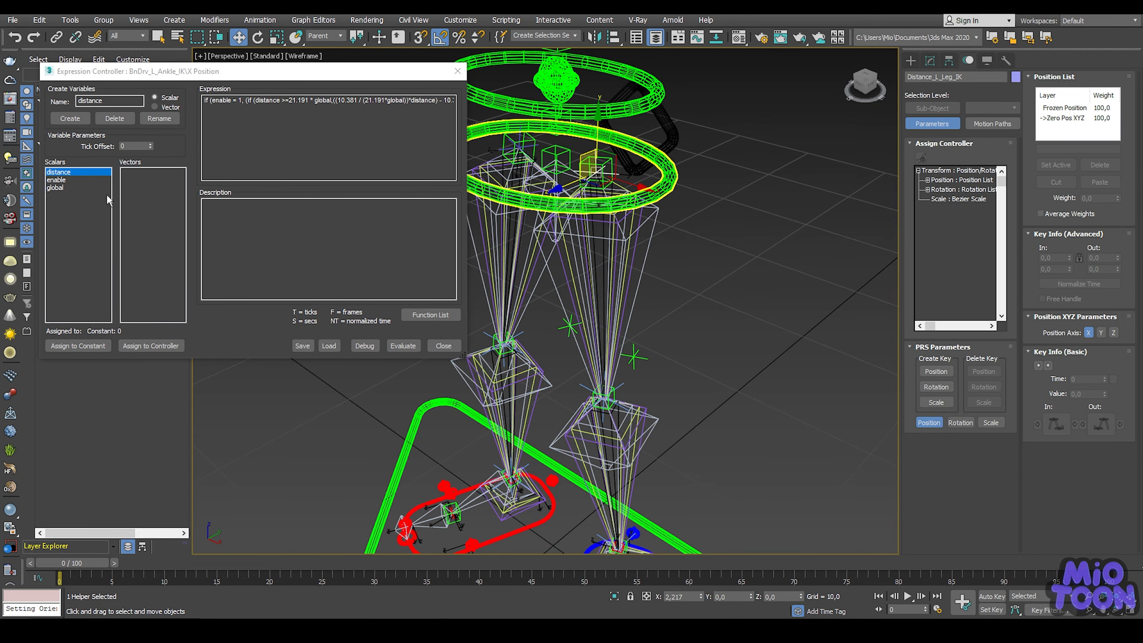
click(150, 345)
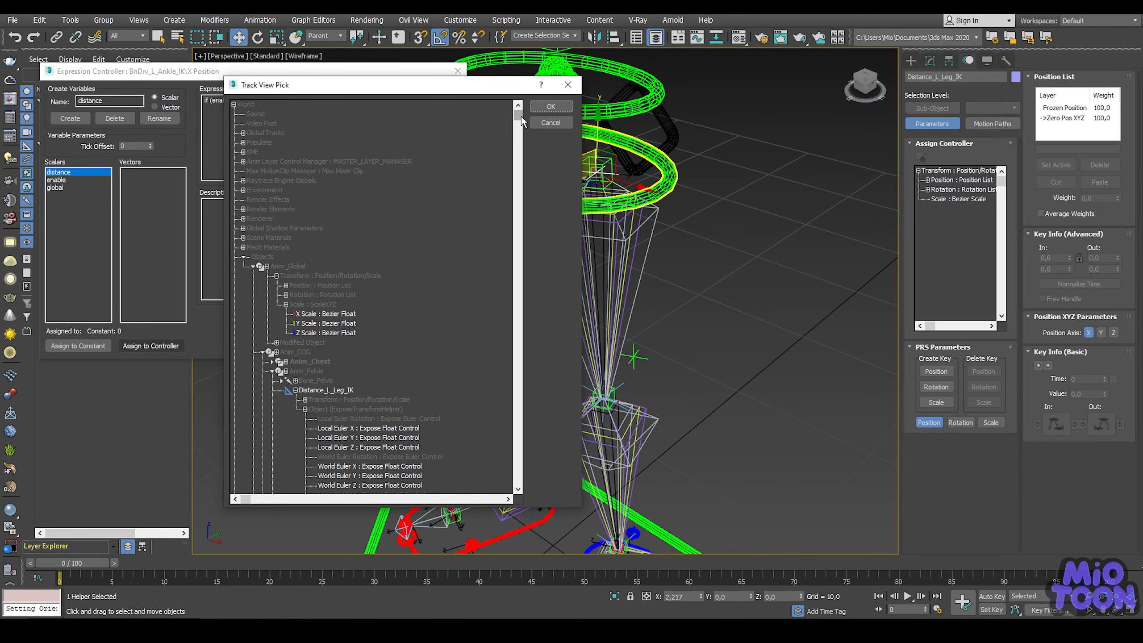
drag(522, 116, 520, 200)
click(367, 371)
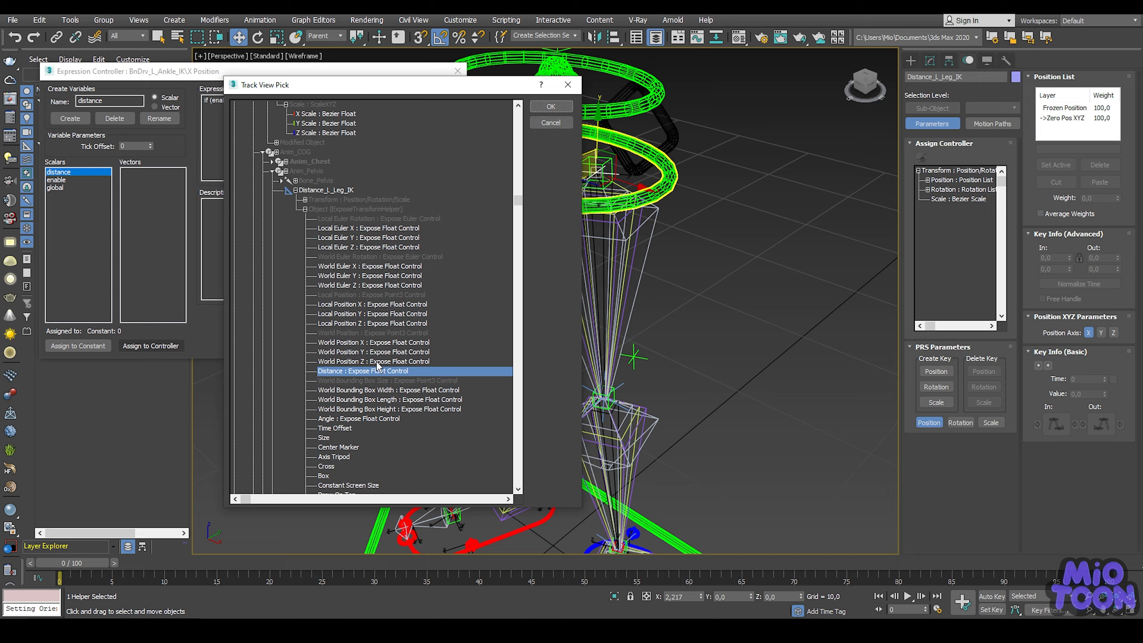
click(552, 108)
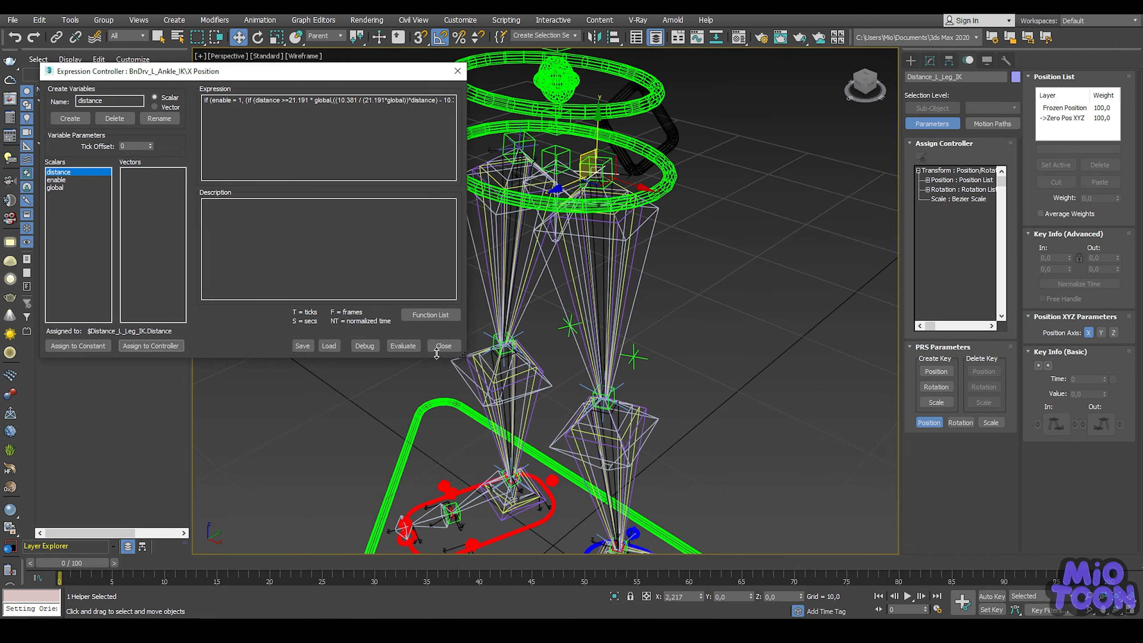
Evaluate the left ankle's X Position expression and close its Expression Controller.
click(416, 349)
click(416, 349)
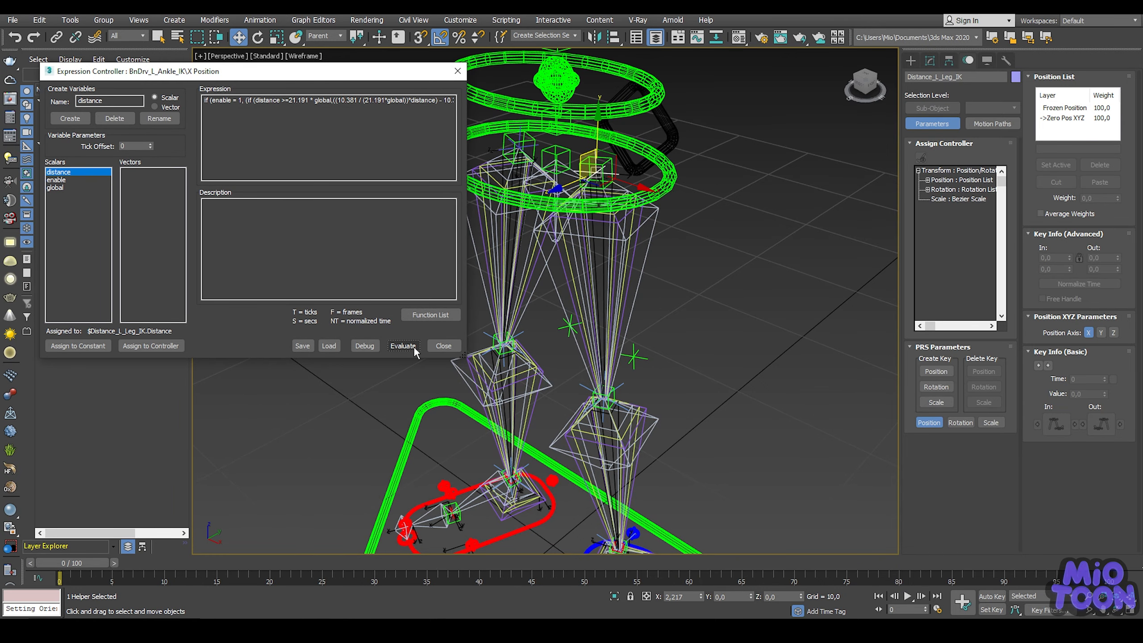
middle_drag(665, 242, 585, 252)
scroll(712, 136, down, 3)
click(458, 71)
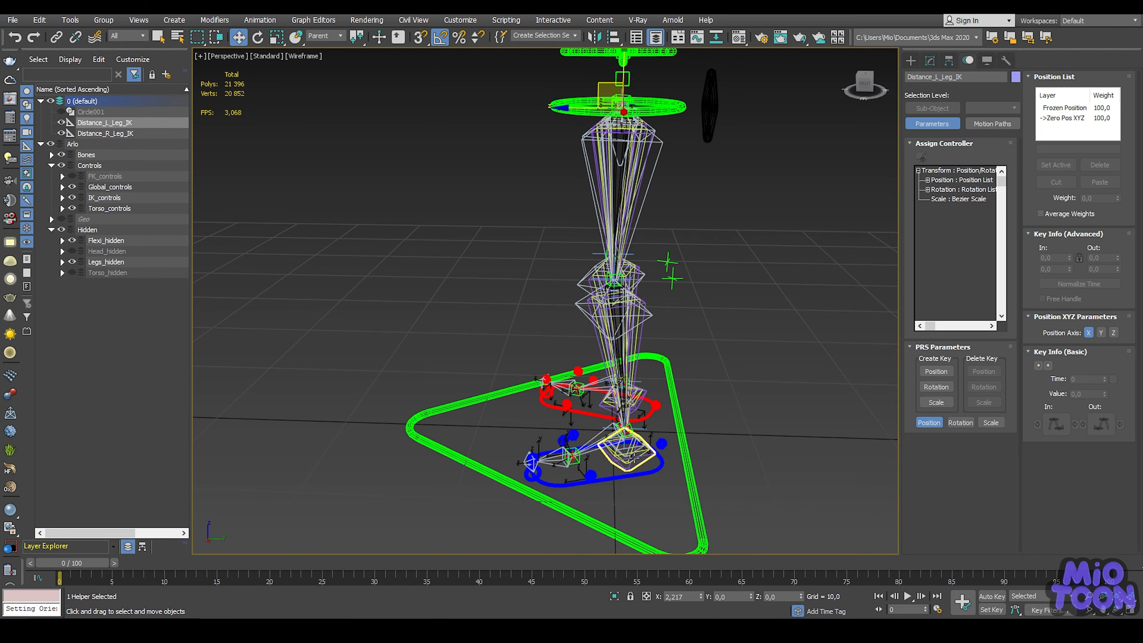
Test the left leg's stretch by moving the Anim_L_Leg_IK control far forward and down, away from the pelvis.
click(631, 476)
alt+middle_drag(631, 476, 637, 433)
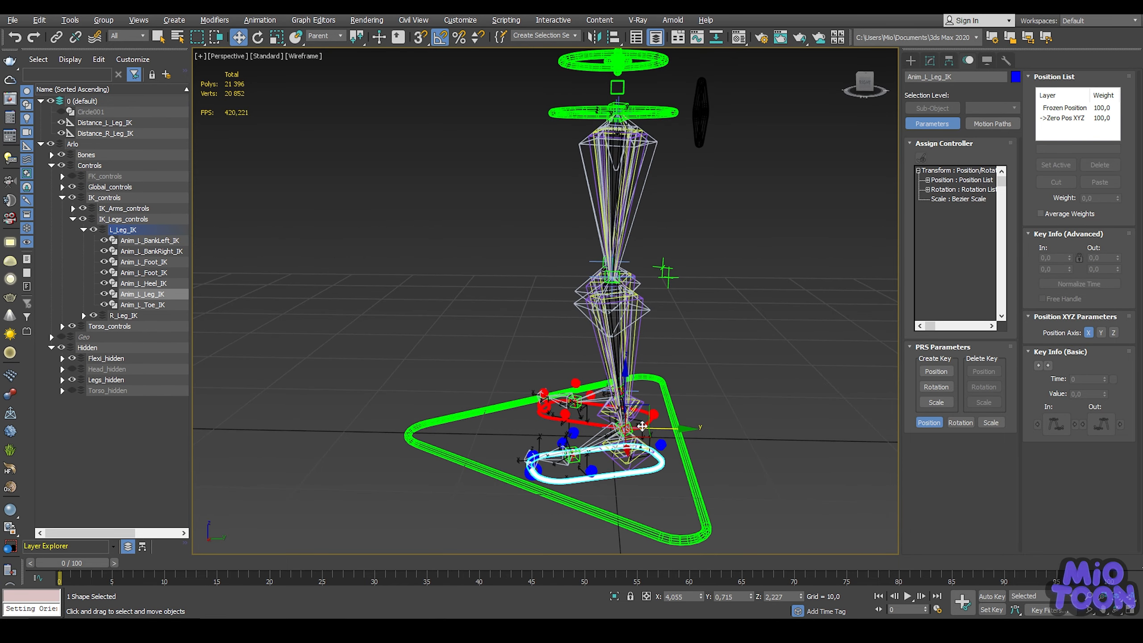
drag(649, 408, 338, 416)
scroll(339, 416, down, 3)
middle_drag(339, 416, 520, 310)
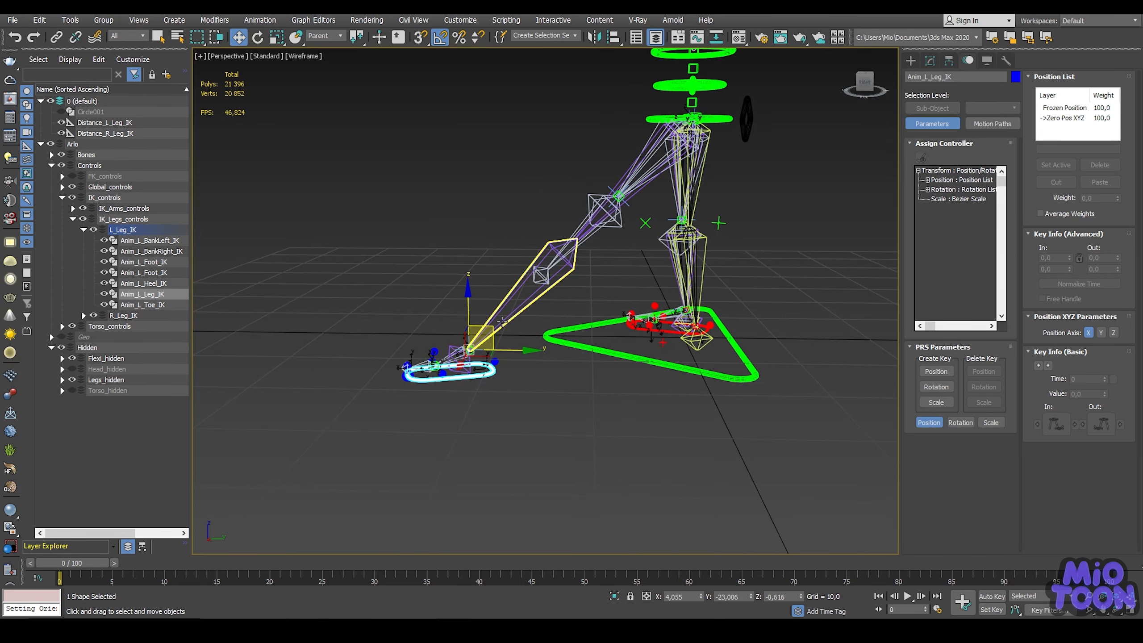
drag(496, 323, 361, 479)
scroll(462, 355, down, 3)
middle_drag(461, 355, 443, 301)
drag(407, 367, 429, 491)
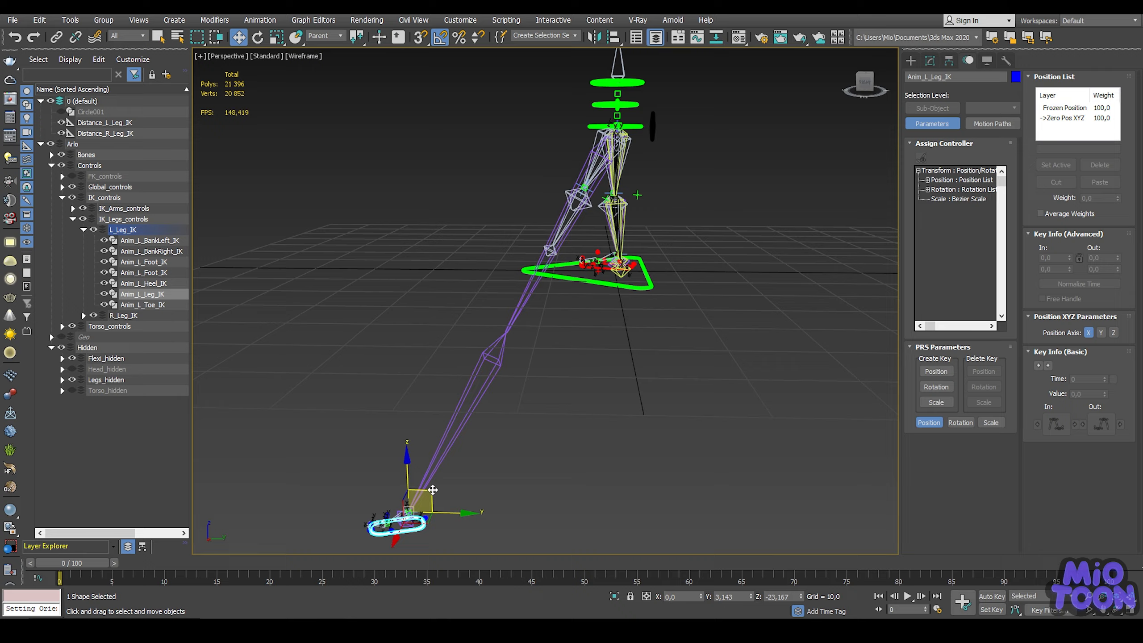
Move the stretched left foot control far out to the side, then reset it with Transform To Zero.
alt+middle_drag(470, 405, 566, 424)
drag(407, 486, 731, 468)
alt+middle_drag(725, 351, 666, 380)
alt+right_click(658, 370)
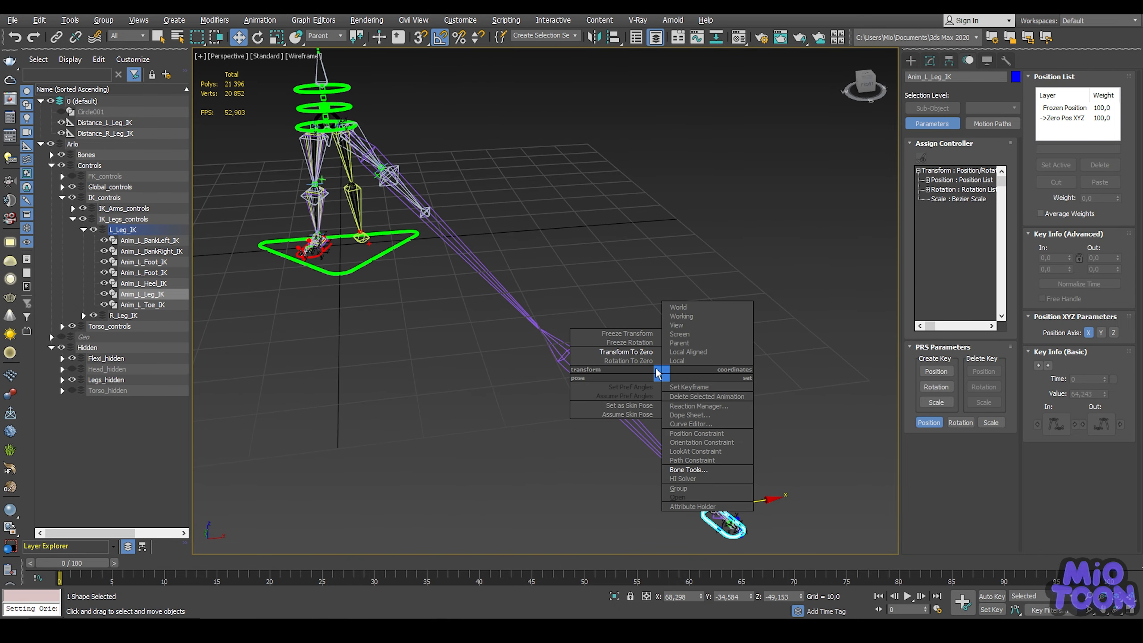
click(632, 349)
Pull the left foot control straight down to test the vertical stretch, then reset its transform to zero.
middle_drag(488, 257, 578, 311)
alt+middle_drag(578, 311, 564, 246)
scroll(485, 273, up, 6)
drag(536, 292, 520, 468)
scroll(546, 347, down, 5)
alt+middle_drag(553, 337, 616, 341)
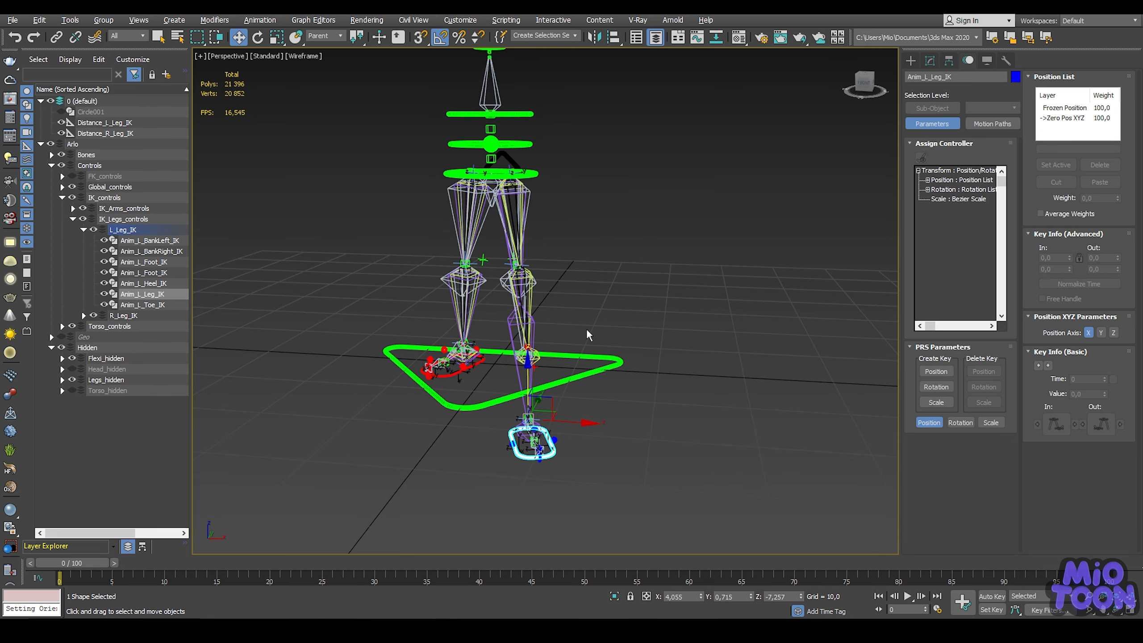
alt+right_click(585, 329)
click(564, 305)
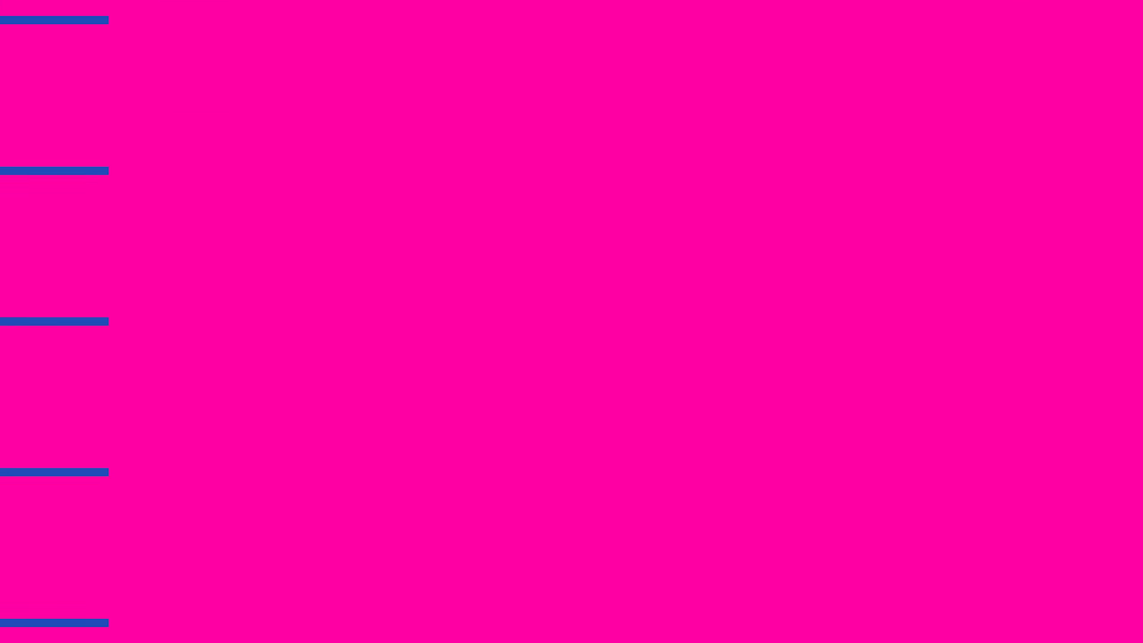
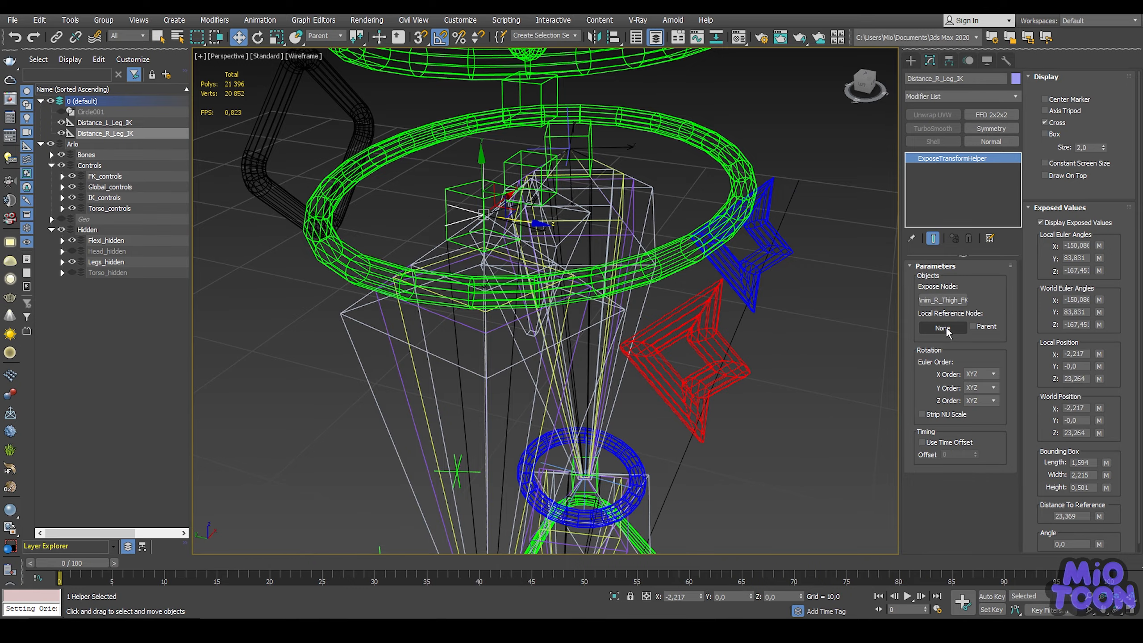
Set HIIK_R_Leg at the right ankle as the Local Reference Node of the Distance_R_Leg_IK helper.
click(942, 327)
scroll(474, 443, up, 10)
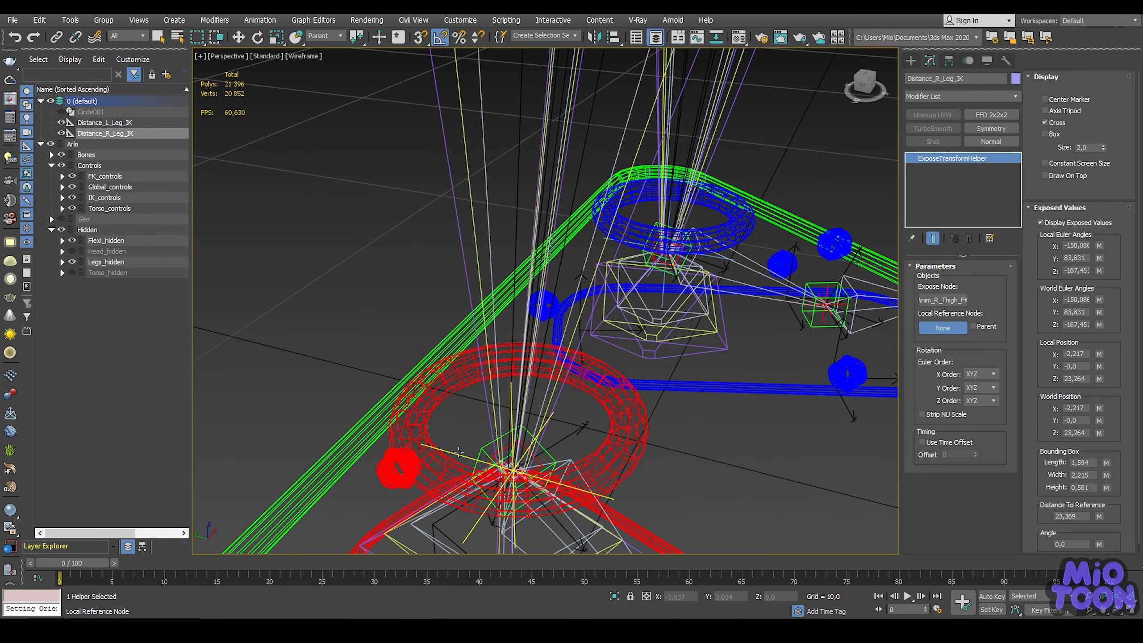
click(459, 451)
Select the BnDrv_R_Shin_IK bone and expand its FK Sub-Control position controllers down to Zero Pos XYZ's X Position track.
scroll(477, 276, down, 10)
alt+middle_drag(477, 276, 382, 287)
scroll(470, 278, up, 5)
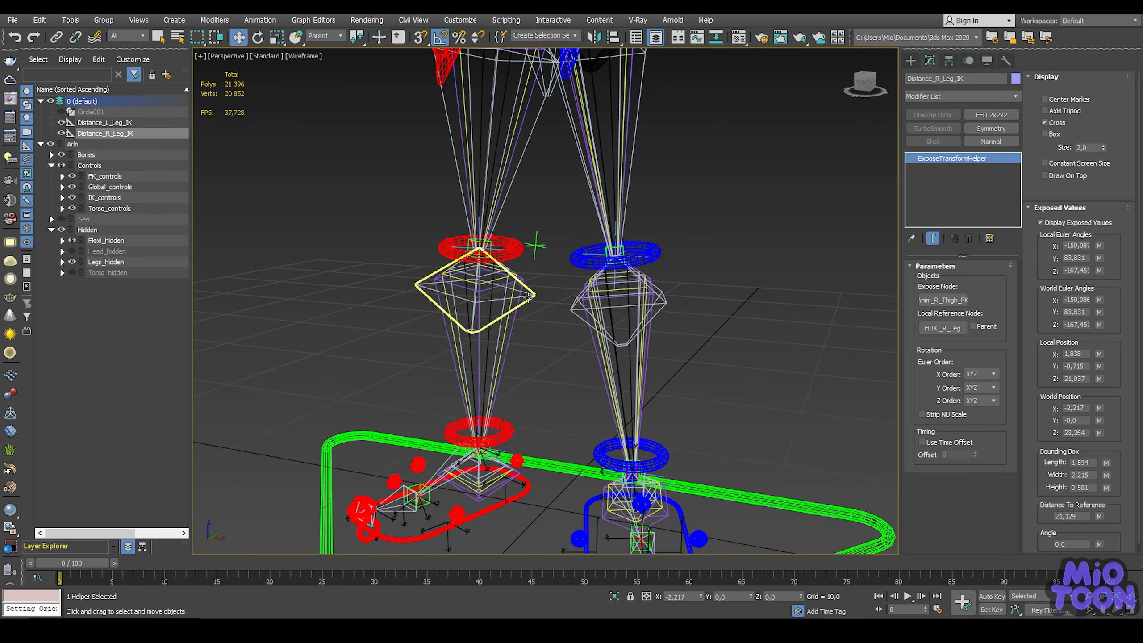
click(514, 328)
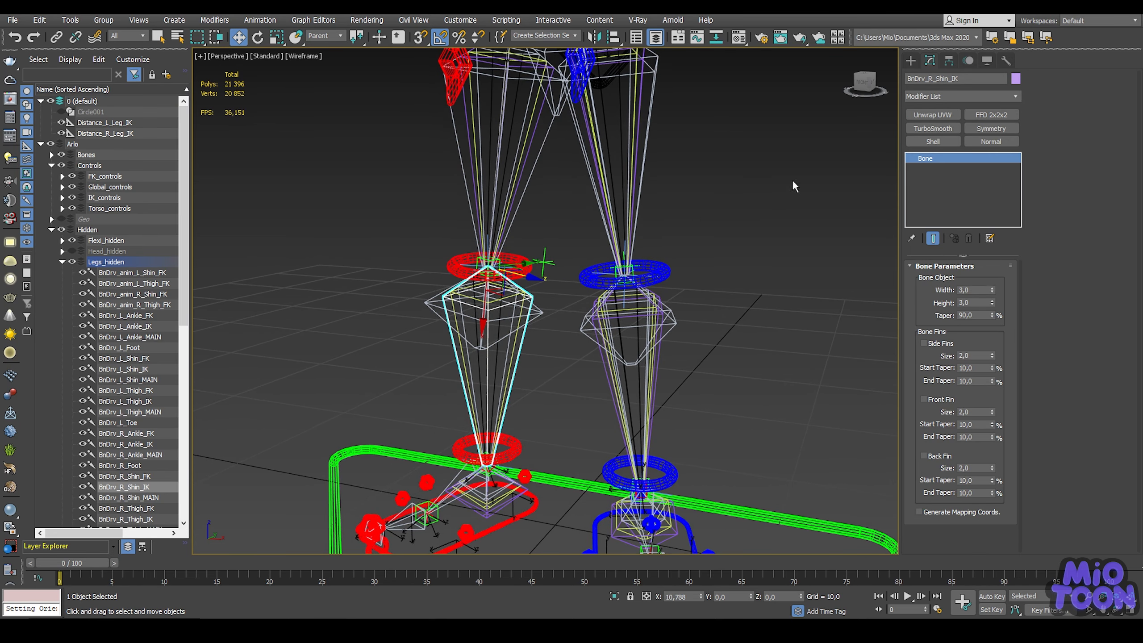
click(968, 63)
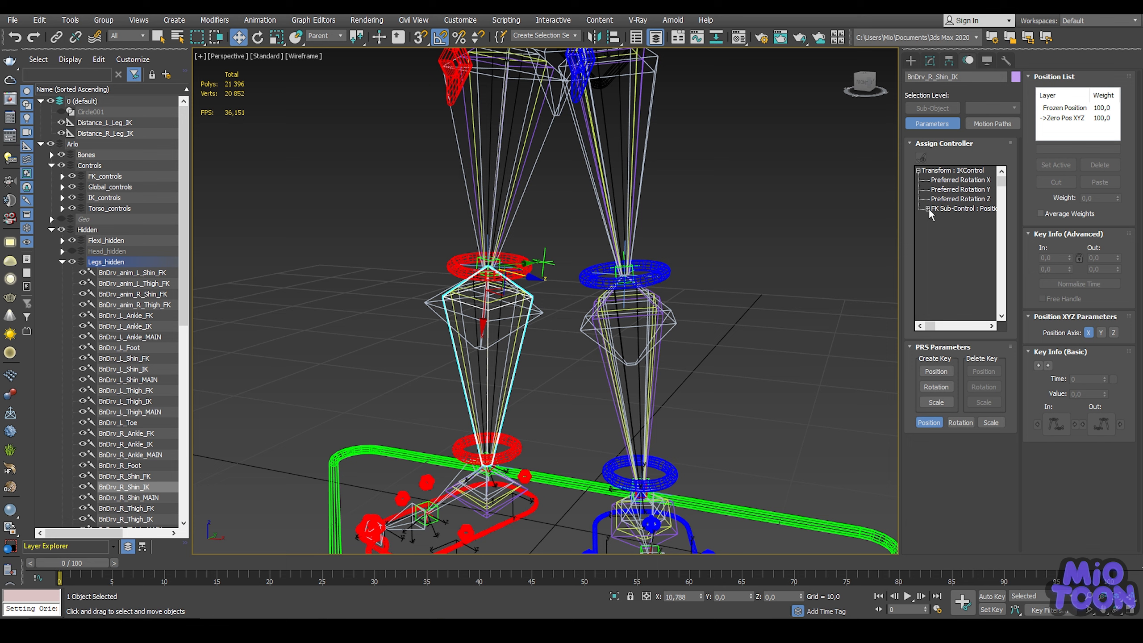
click(928, 208)
click(937, 218)
click(947, 237)
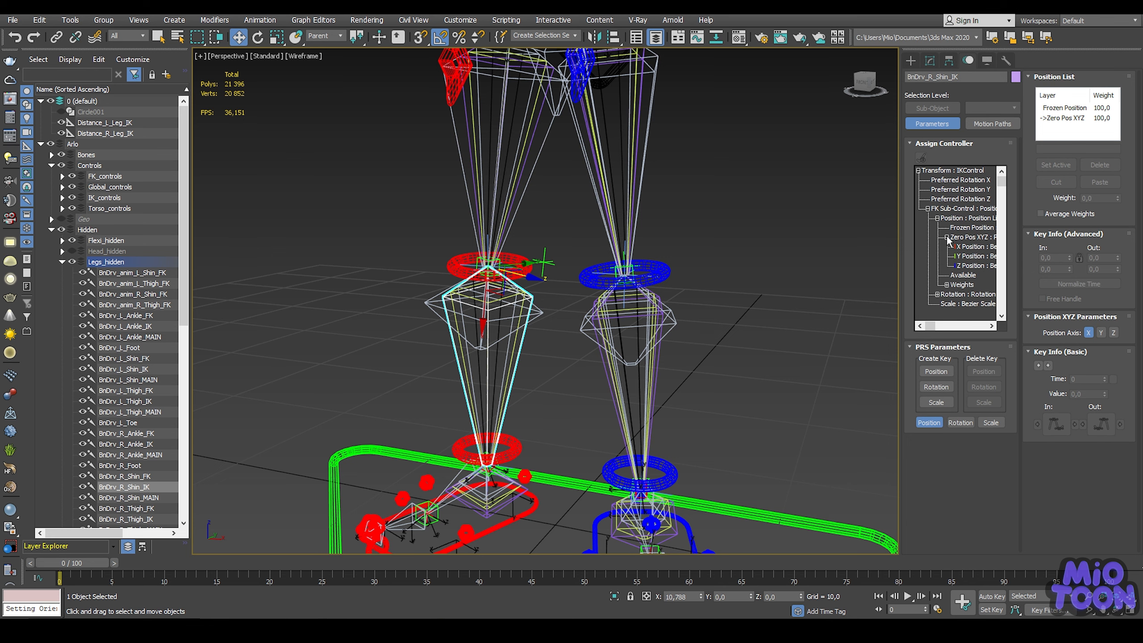
click(972, 246)
Toggle the L_Leg_IK and R_Leg_IK custom attributes of the Anim_Global control, ending with only R_Leg_IK enabled.
middle_drag(708, 334, 683, 224)
click(747, 387)
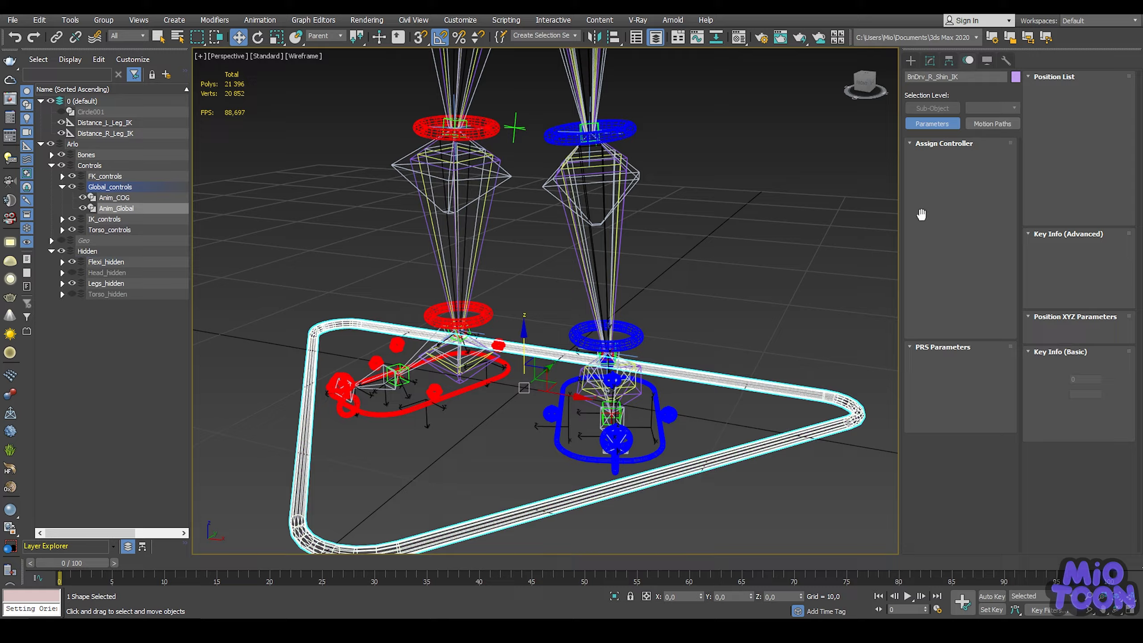
click(930, 61)
click(968, 284)
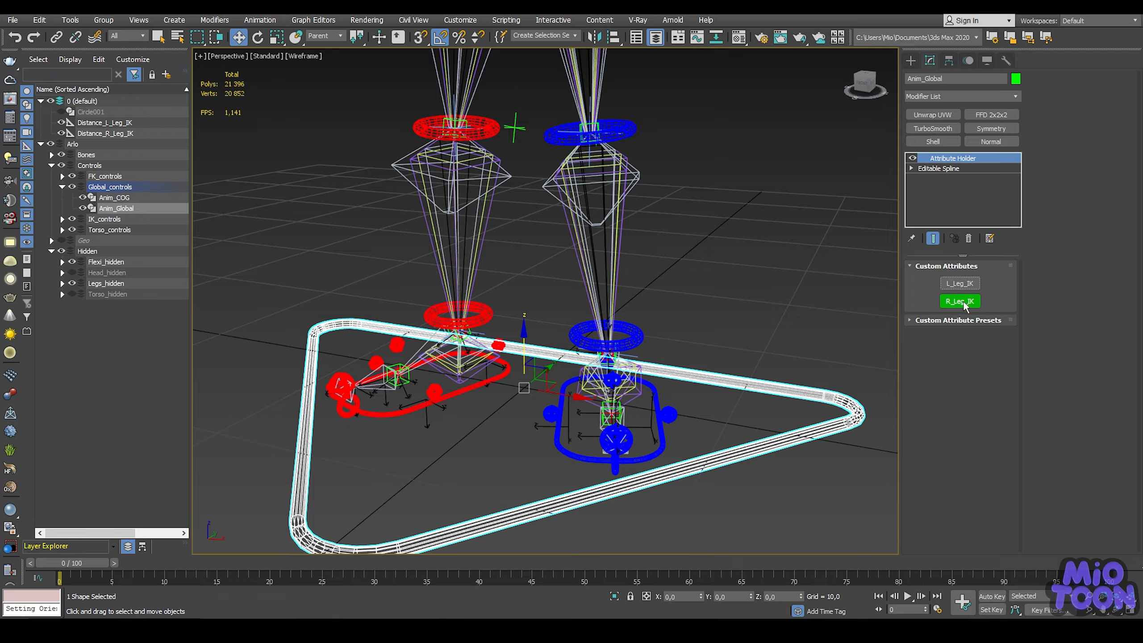
click(963, 302)
click(961, 284)
click(961, 284)
scroll(714, 219, down, 3)
middle_drag(709, 216, 668, 314)
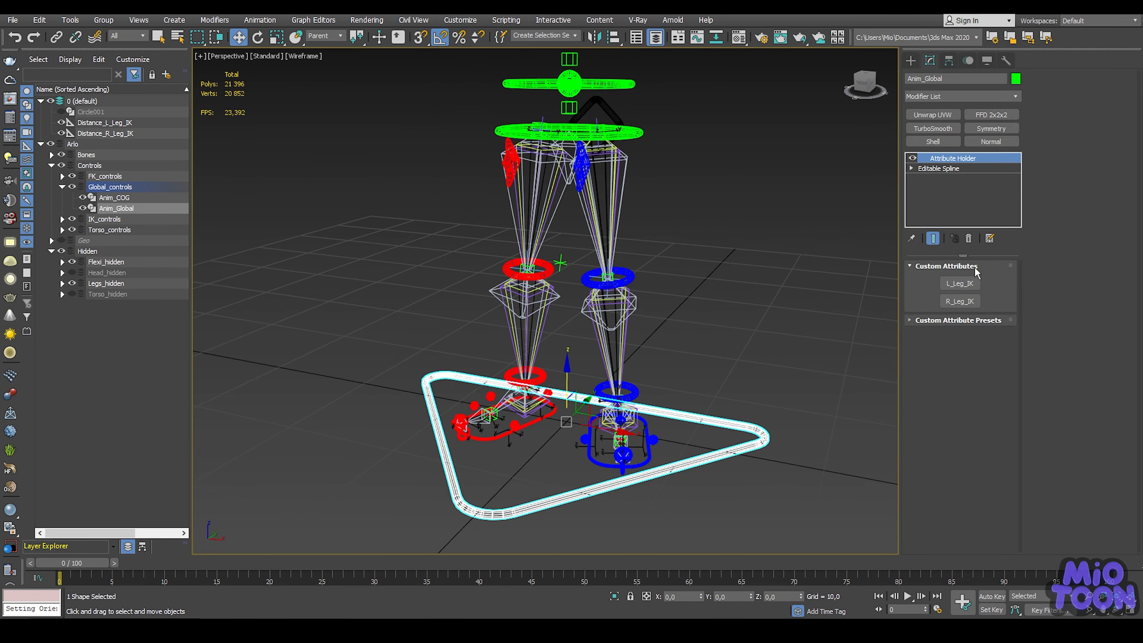
click(960, 283)
click(959, 284)
click(960, 283)
scroll(585, 342, up, 5)
middle_drag(585, 343, 635, 312)
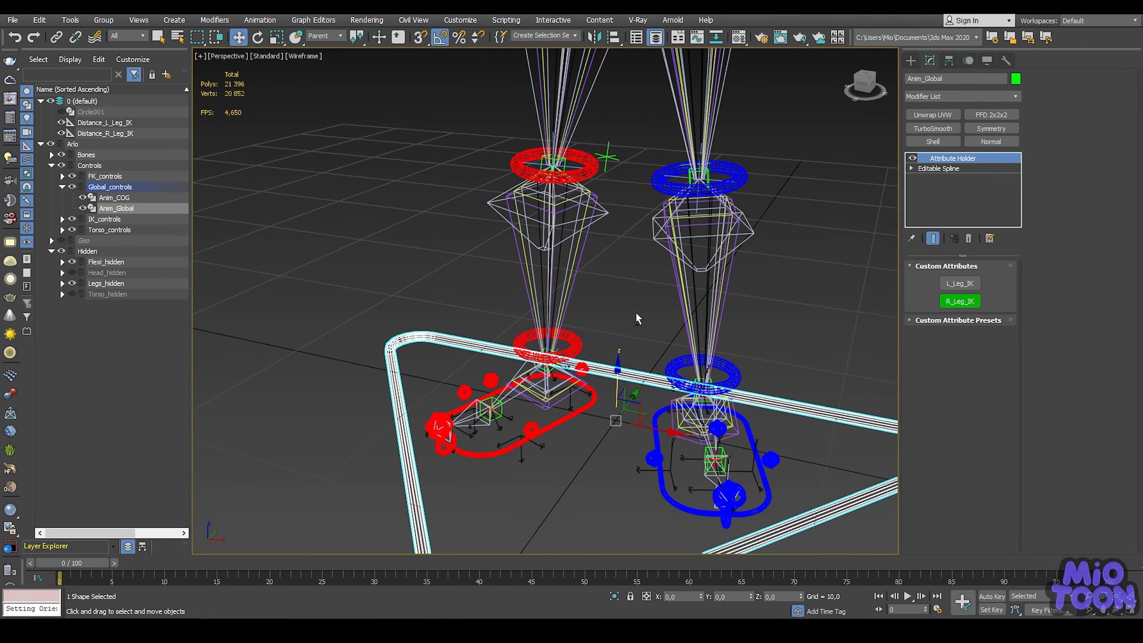
Assign a Float Expression controller to the Zero Pos XYZ X Position track of the BnDrv_R_Shin_IK bone.
click(583, 258)
scroll(583, 259, up, 4)
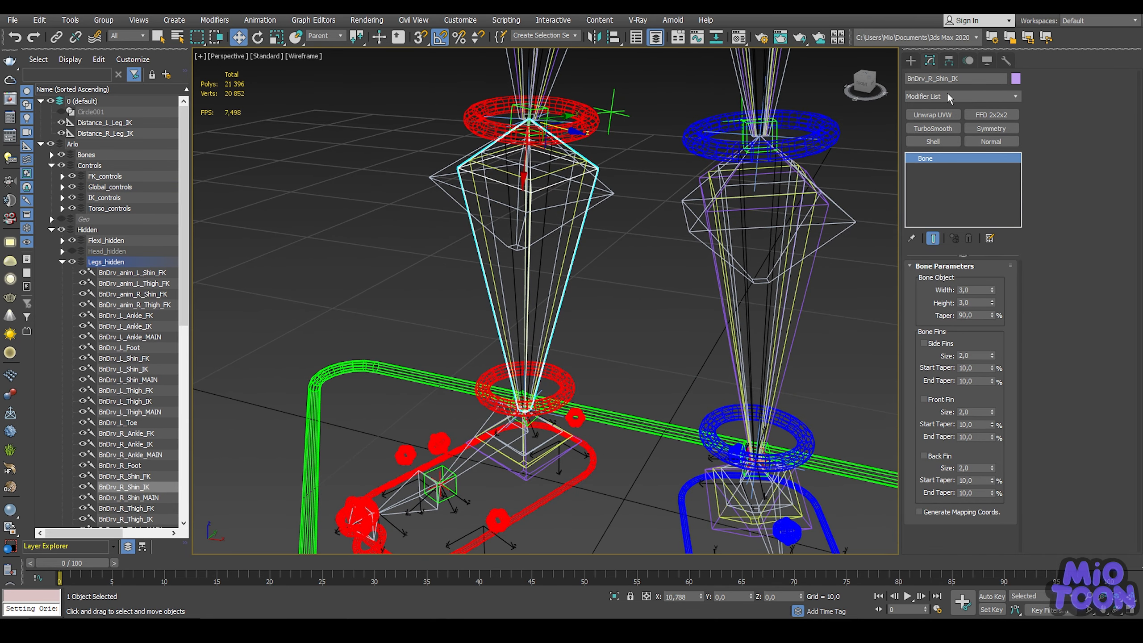
click(969, 61)
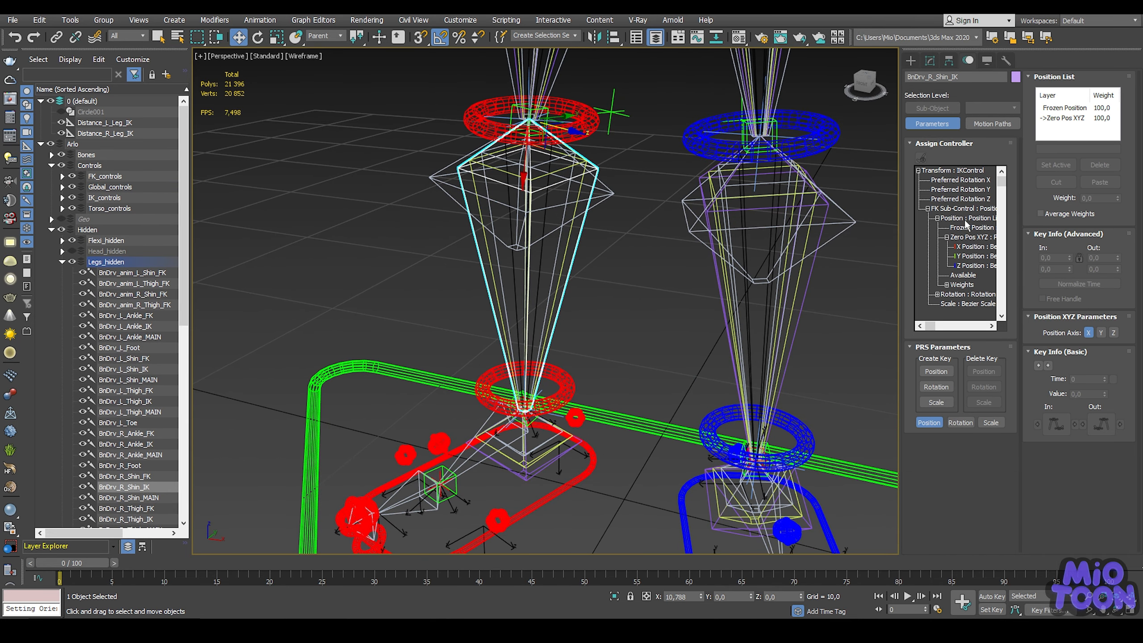
click(972, 249)
right_click(971, 246)
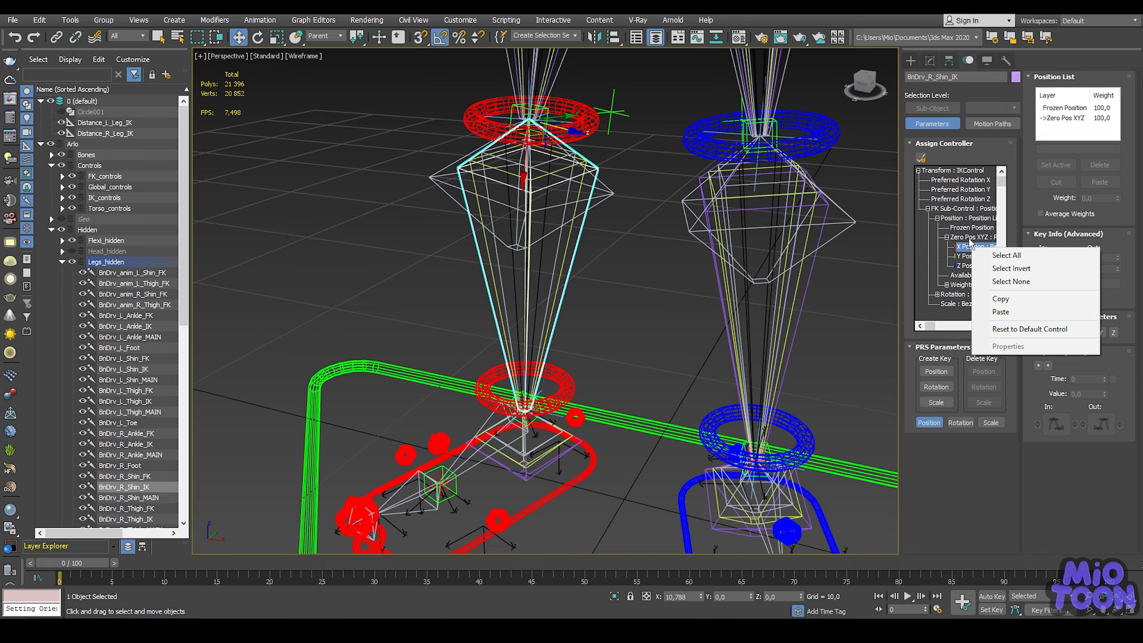
click(921, 158)
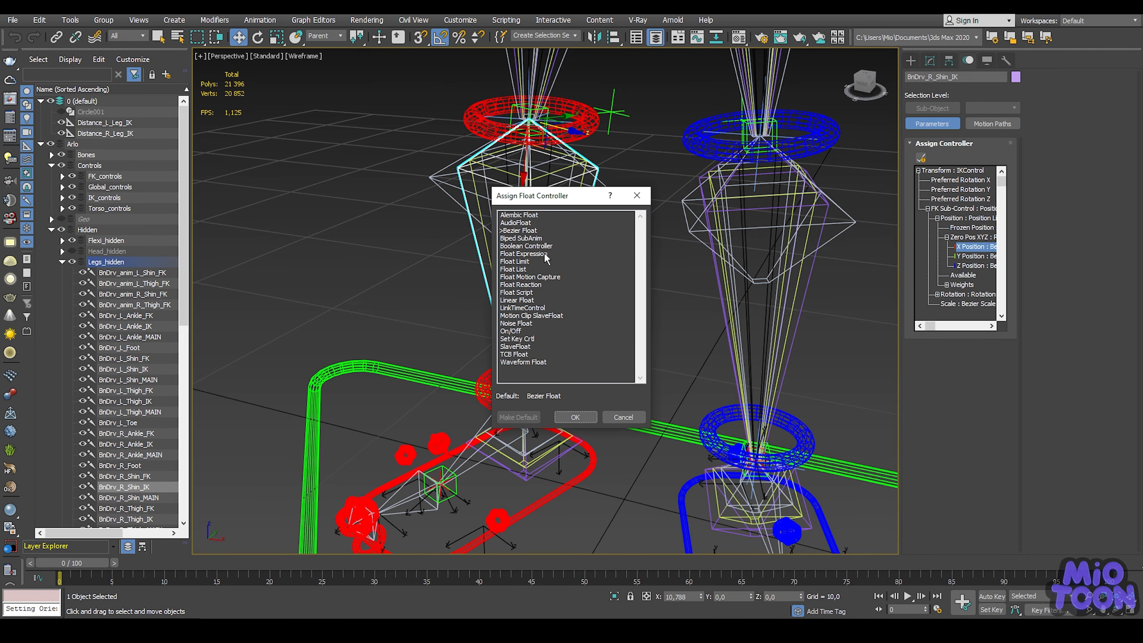
click(545, 255)
click(586, 411)
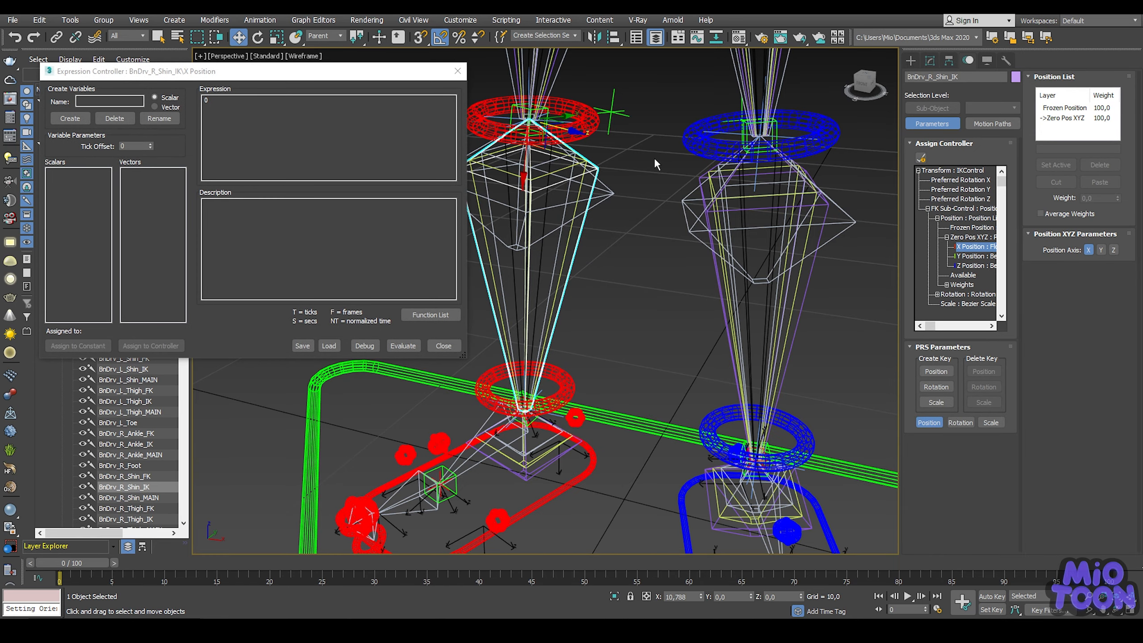
Clear the expression text of the right shin bone's X Position and try to close its Expression Controller.
middle_drag(653, 157, 704, 195)
drag(230, 117, 180, 103)
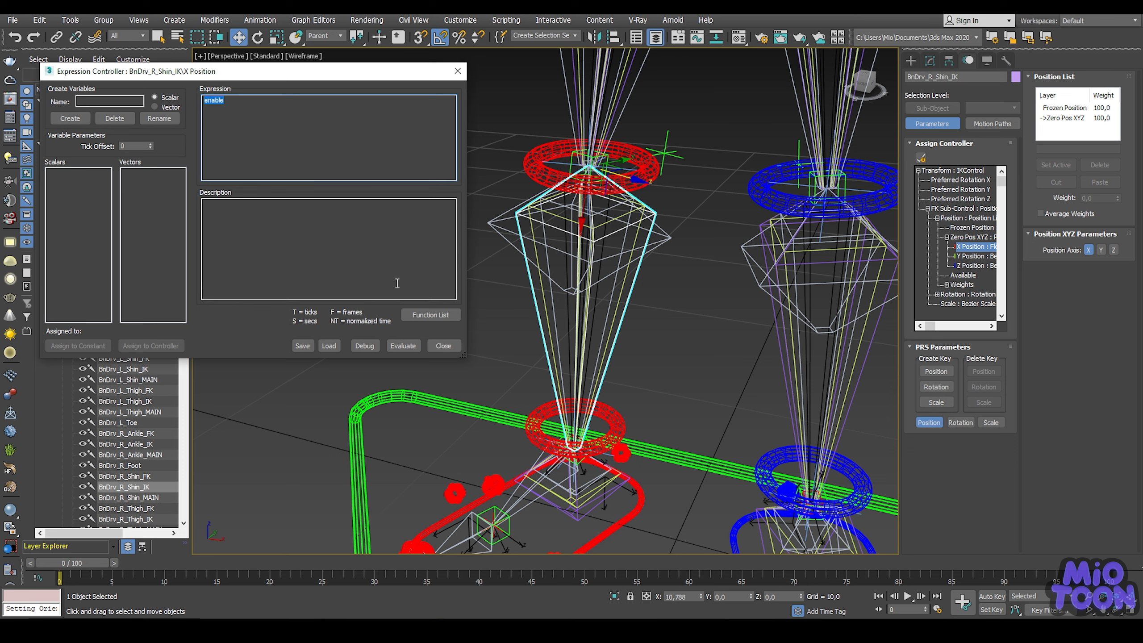
click(444, 345)
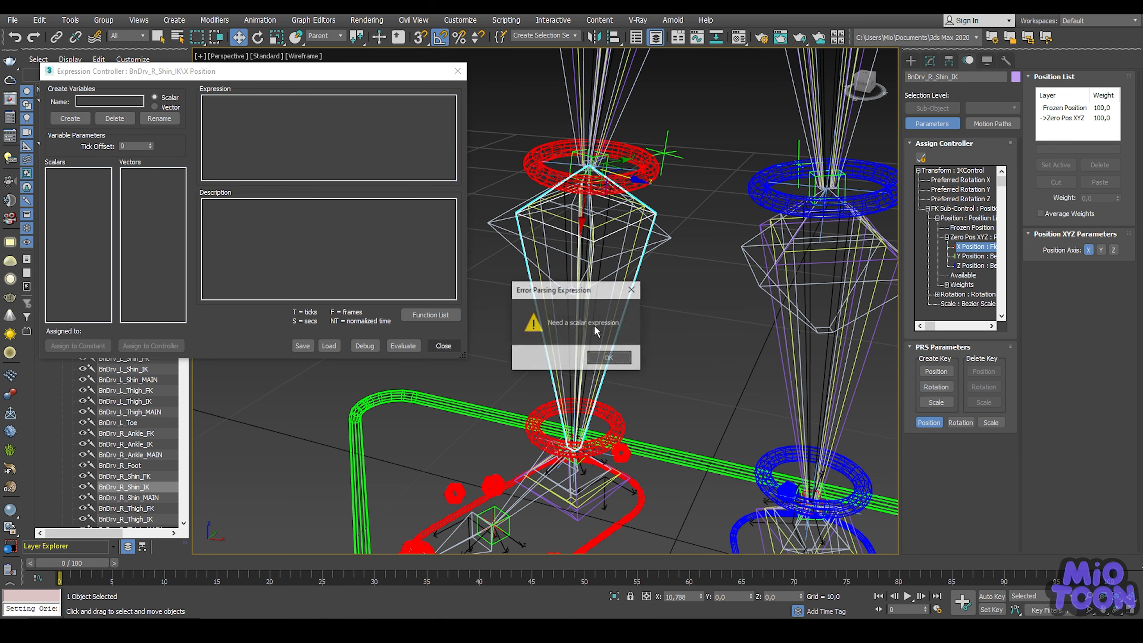
click(622, 358)
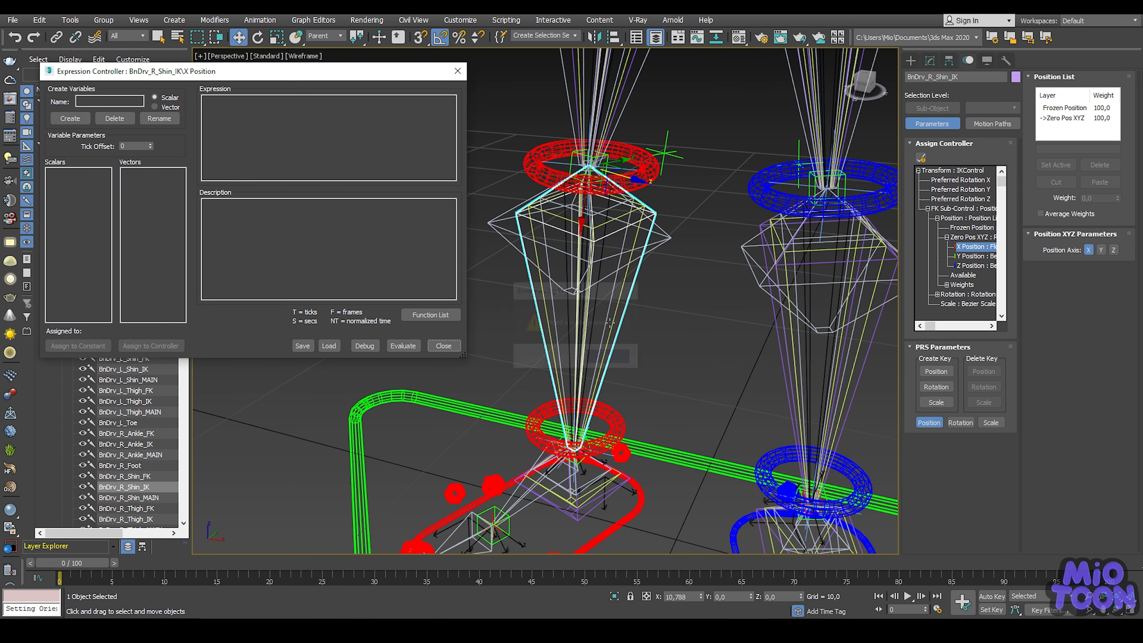
Copy the full X Position expression text from the BnDrv_L_Shin_IK bone's Expression Controller and close that controller.
click(860, 373)
right_click(972, 251)
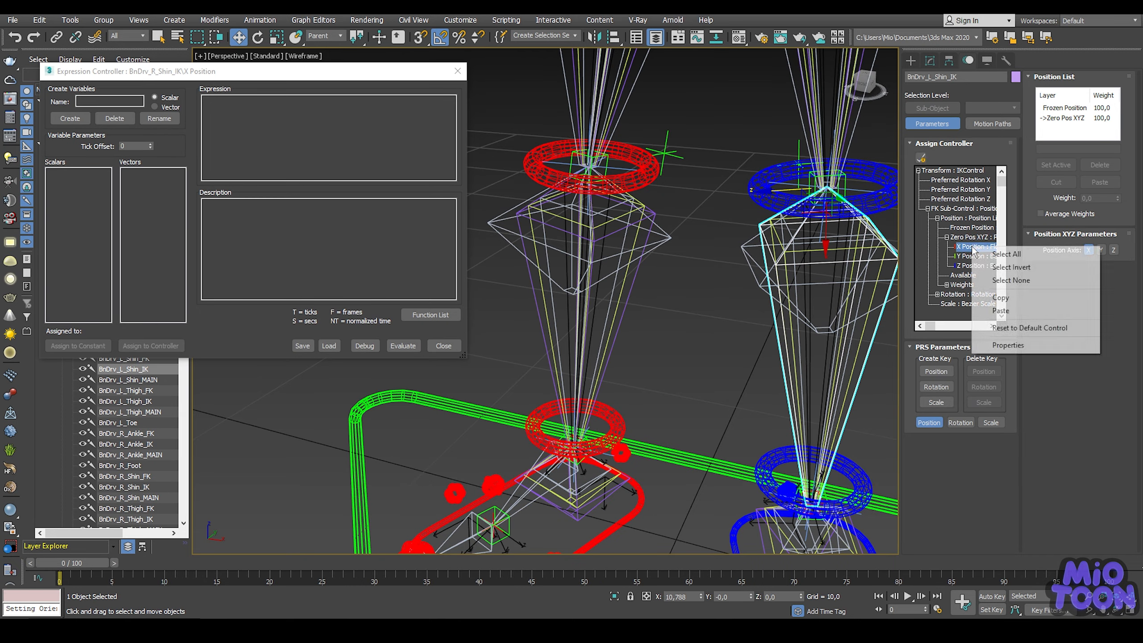
click(1002, 346)
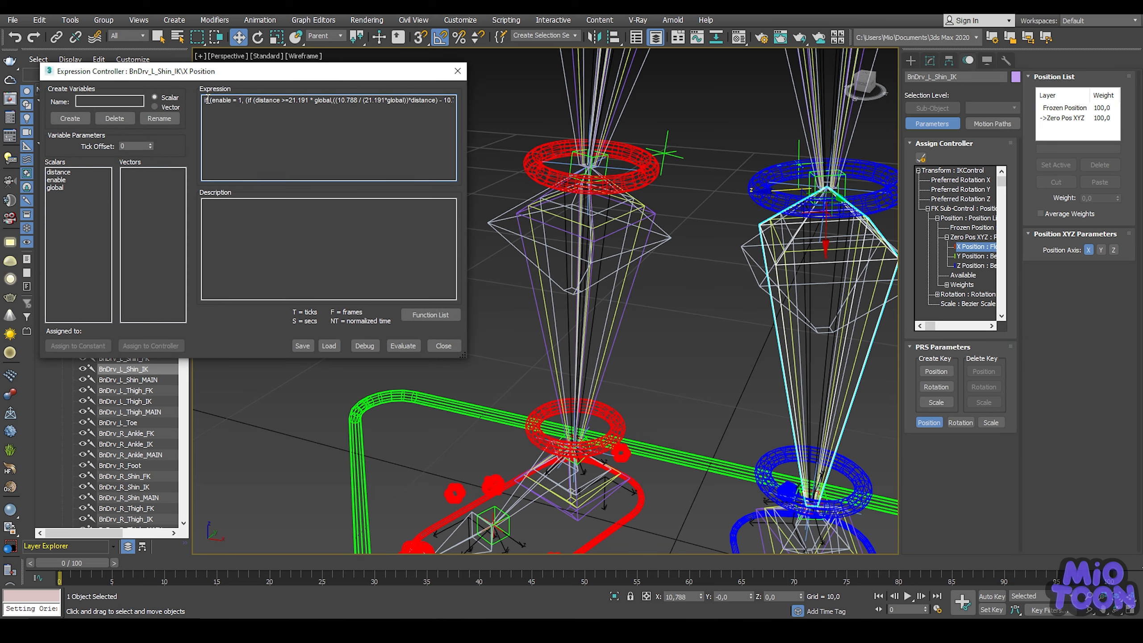
drag(205, 99, 541, 103)
key(ctrl+c)
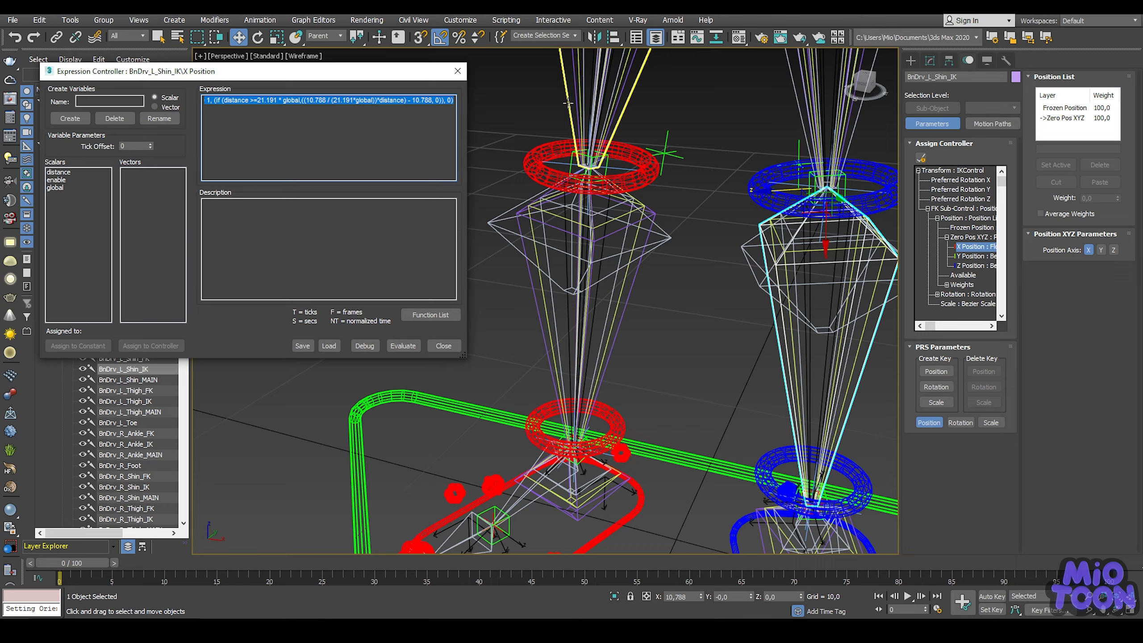
click(457, 71)
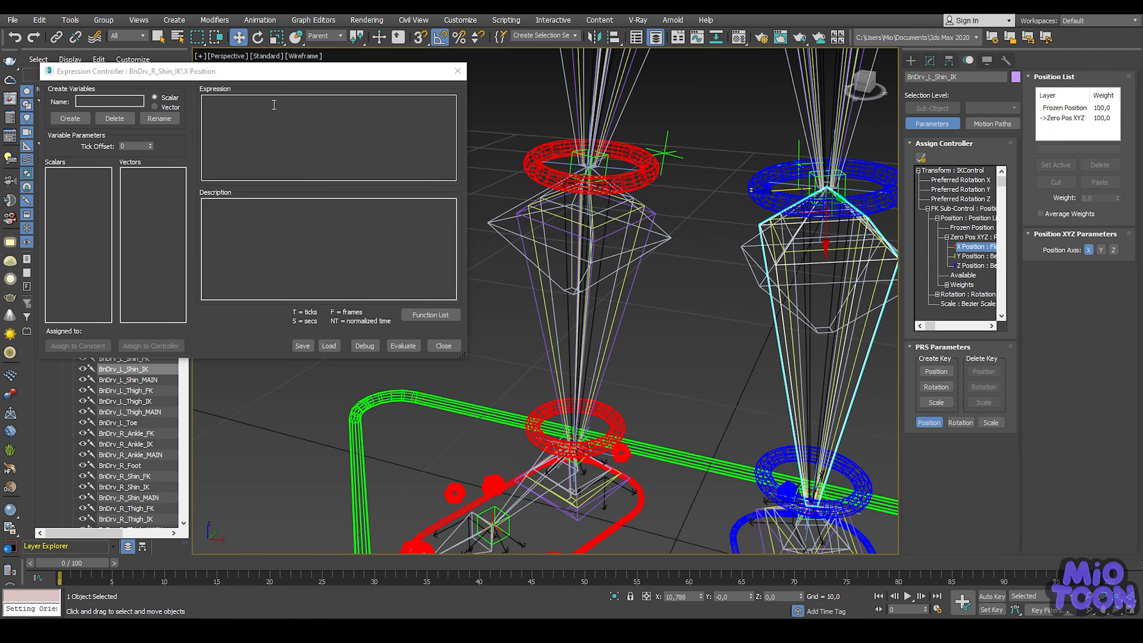
Paste the copied stretch expression into the X Position Expression Controller of the BnDrv_R_Shin_IK bone.
click(636, 284)
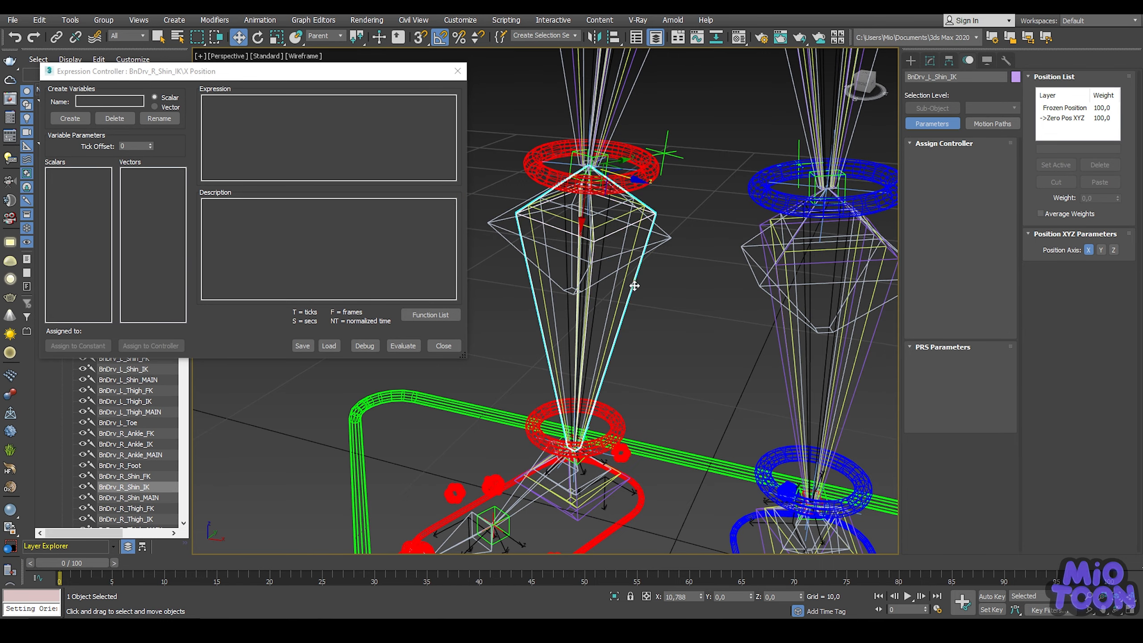
click(259, 109)
key(ctrl+v)
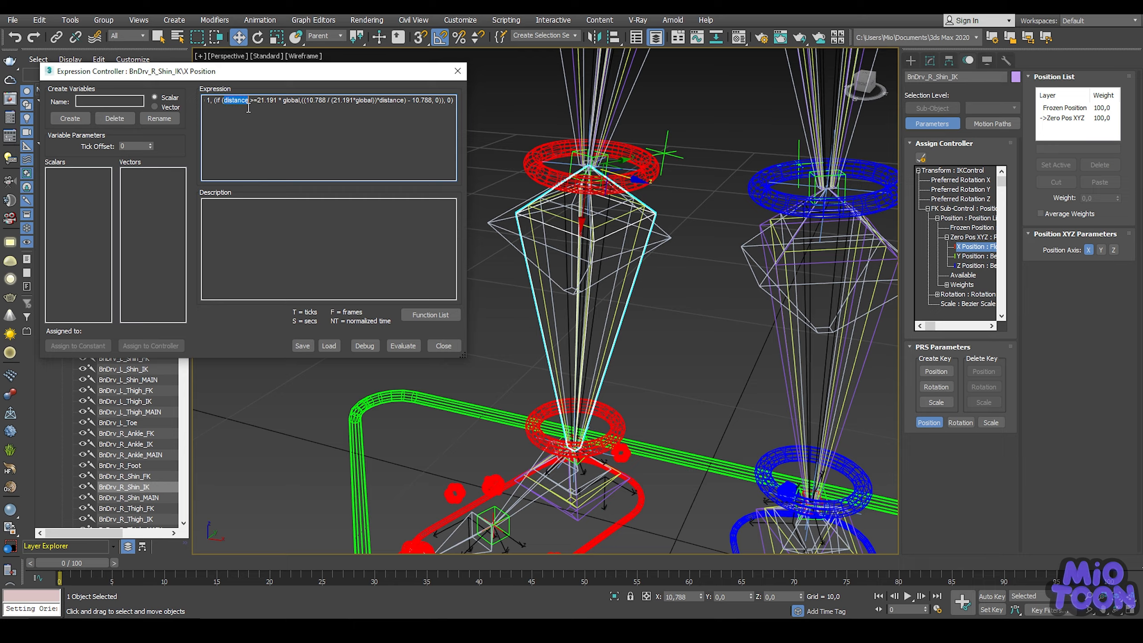
Create the scalar variables distance and global for the right shin's X Position expression.
click(114, 102)
text(distance)
click(69, 118)
drag(283, 101, 296, 104)
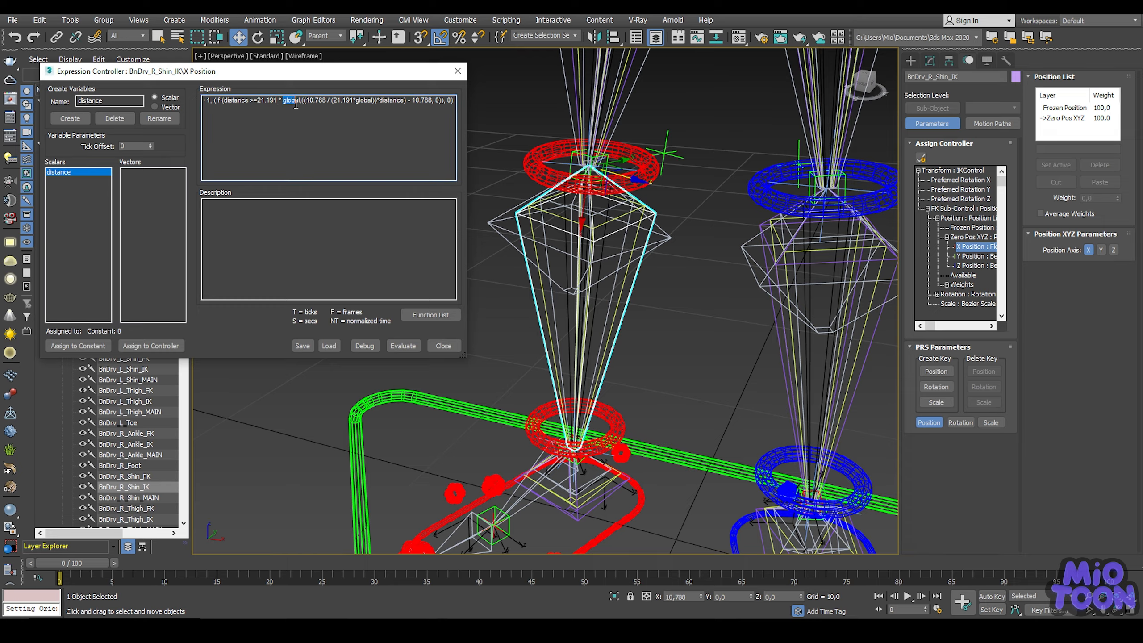
key(ctrl+c)
double_click(109, 101)
key(ctrl+v)
click(70, 117)
Create the scalar variable enable for the right shin's expression, taking its name from the expression's opening condition.
click(235, 101)
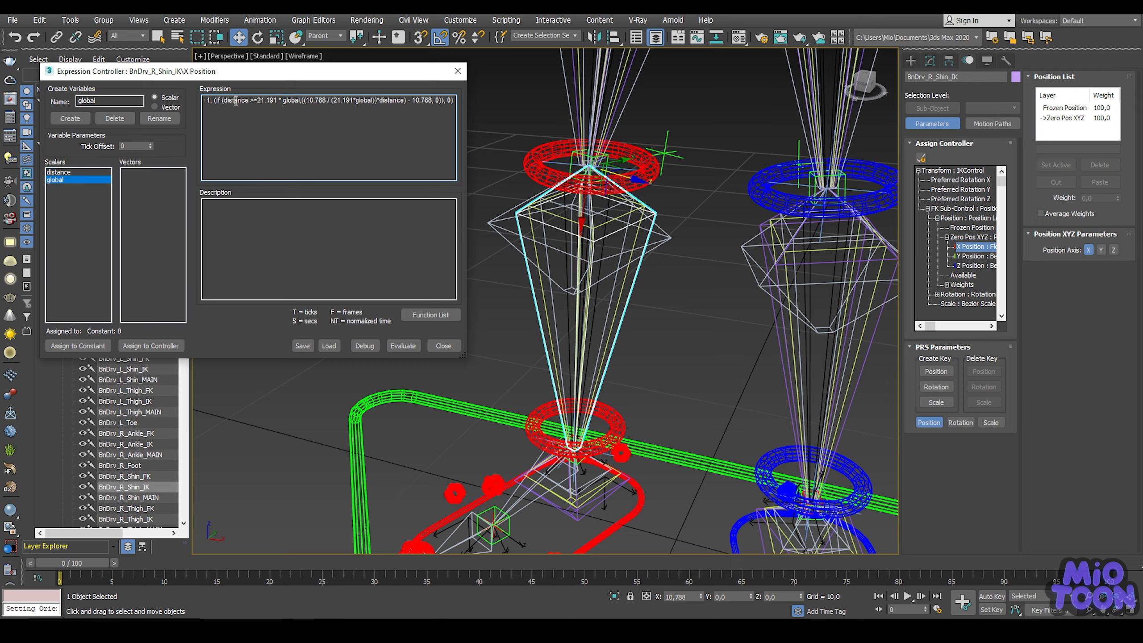
text(if (enable =)
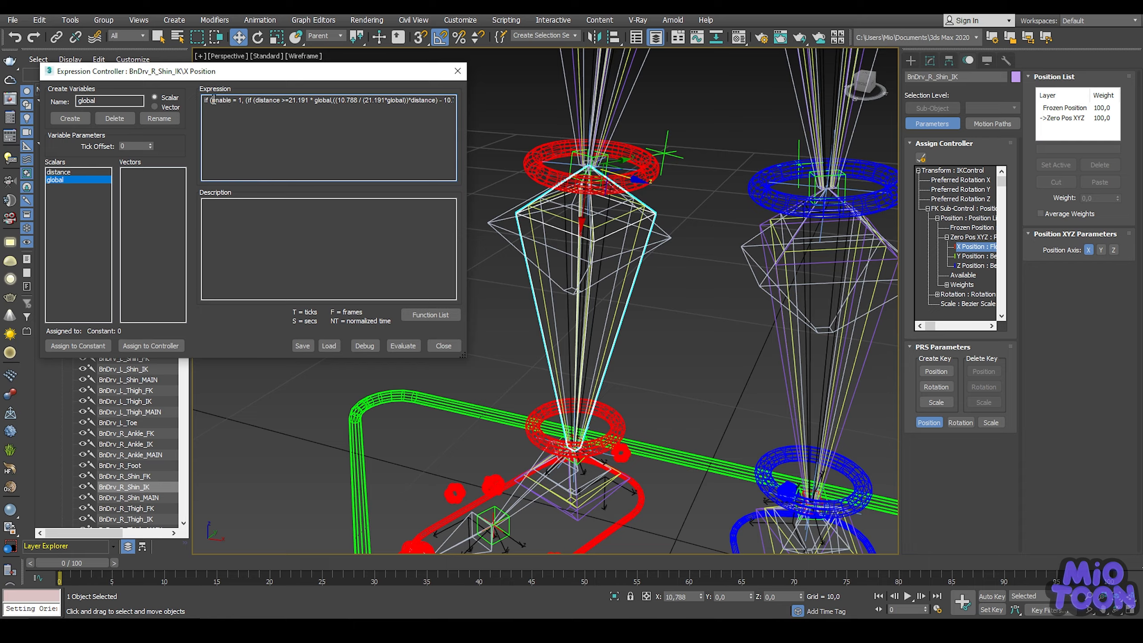
double_click(113, 101)
key(ctrl+v)
click(77, 119)
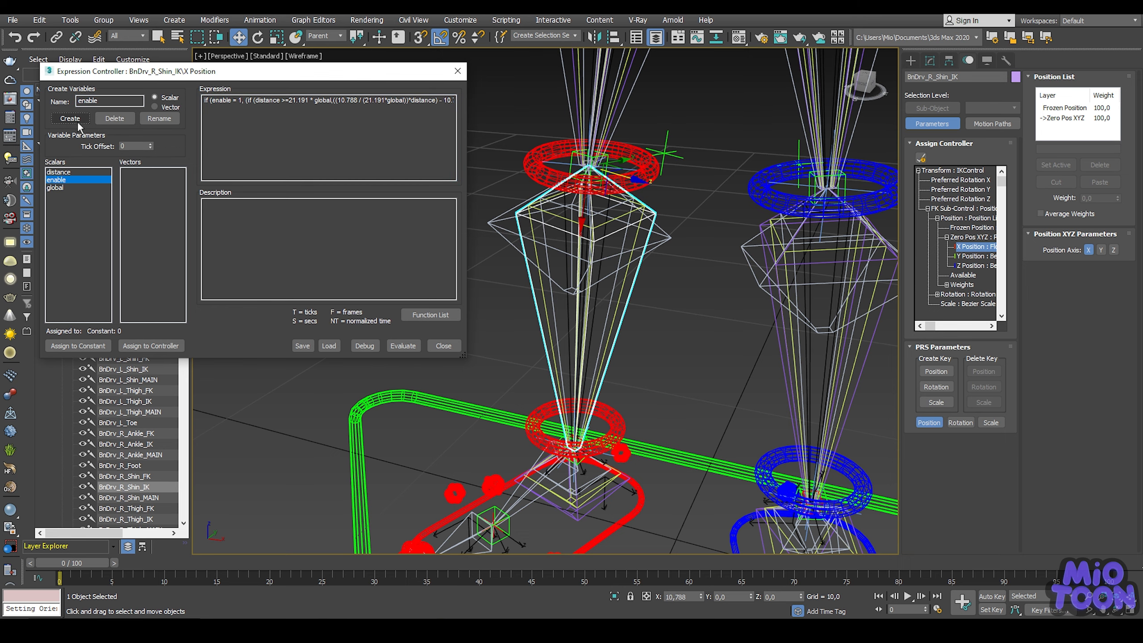
Assign the global variable to the Y Scale controller of the Anim_Global control.
scroll(593, 140, down, 4)
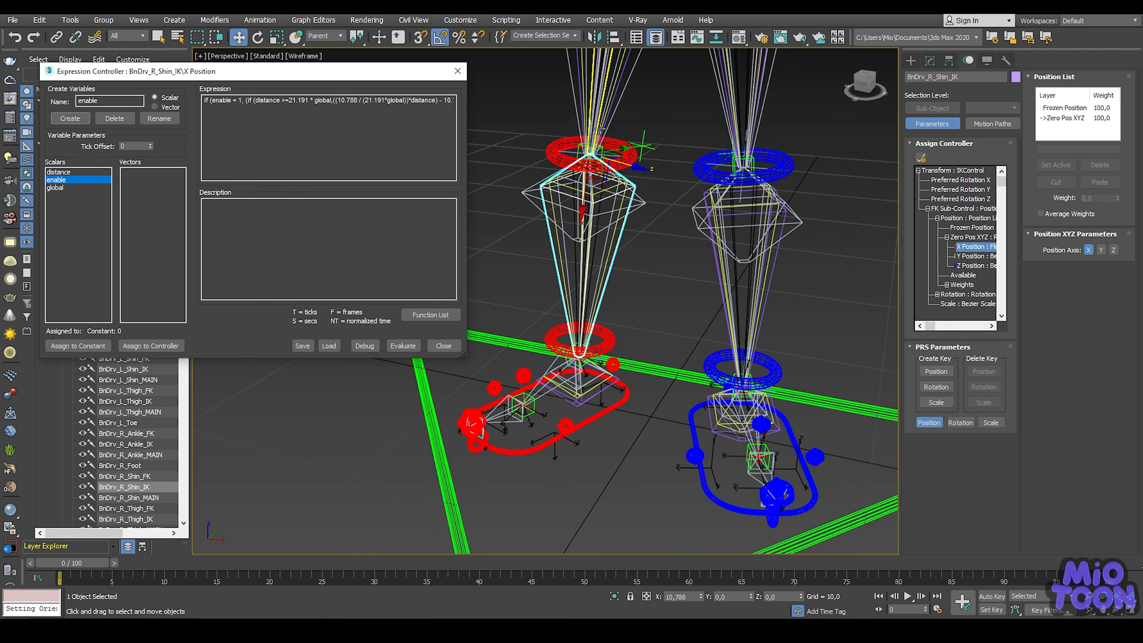
alt+middle_drag(579, 142, 592, 139)
click(63, 187)
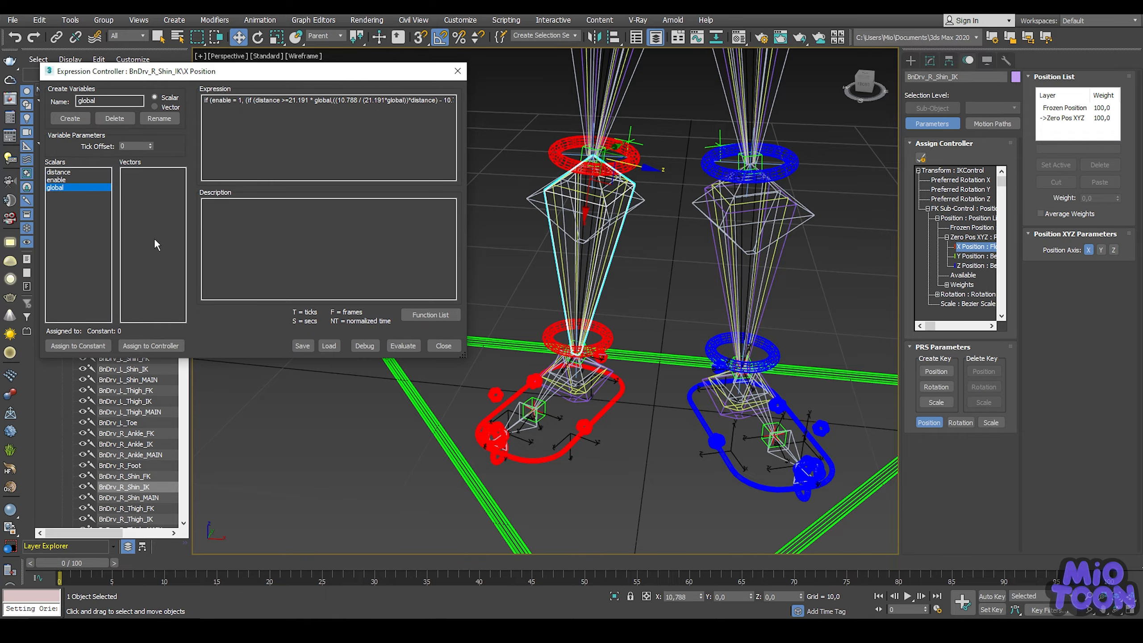
click(153, 345)
click(331, 324)
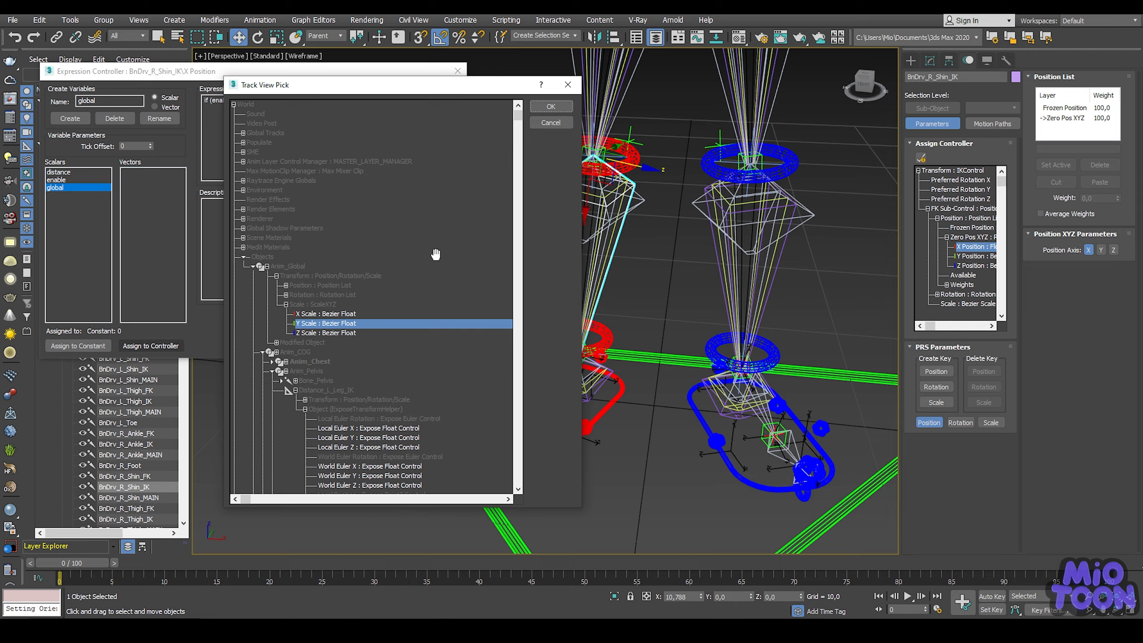
click(550, 106)
Assign the enable variable to the Stretch custom attribute of the Anim_R_Leg_IK control.
click(57, 180)
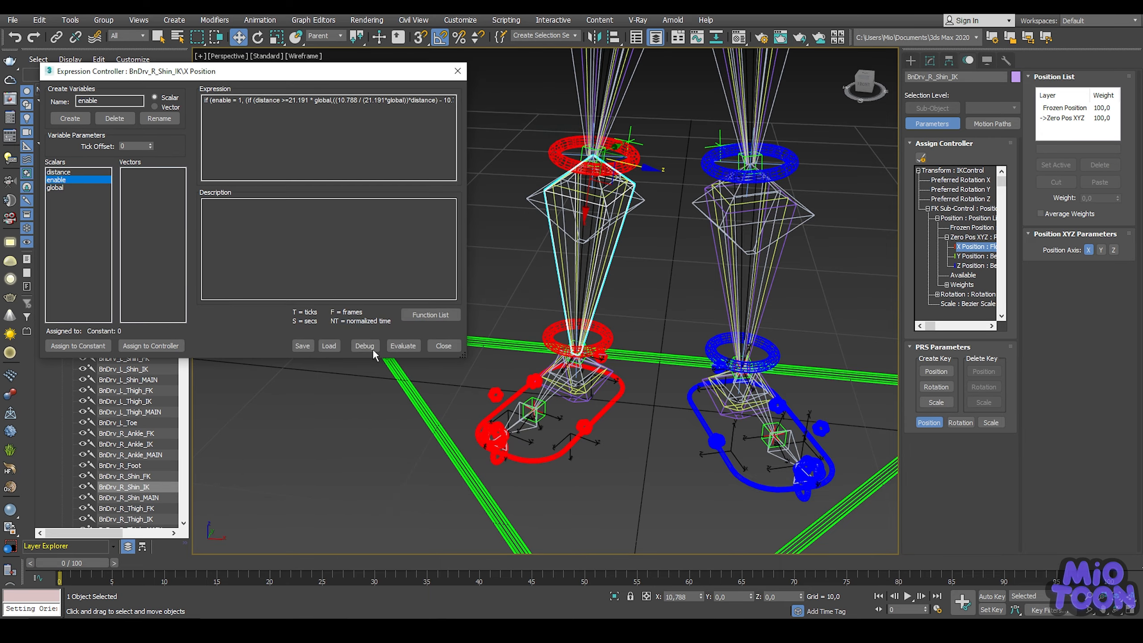
click(534, 458)
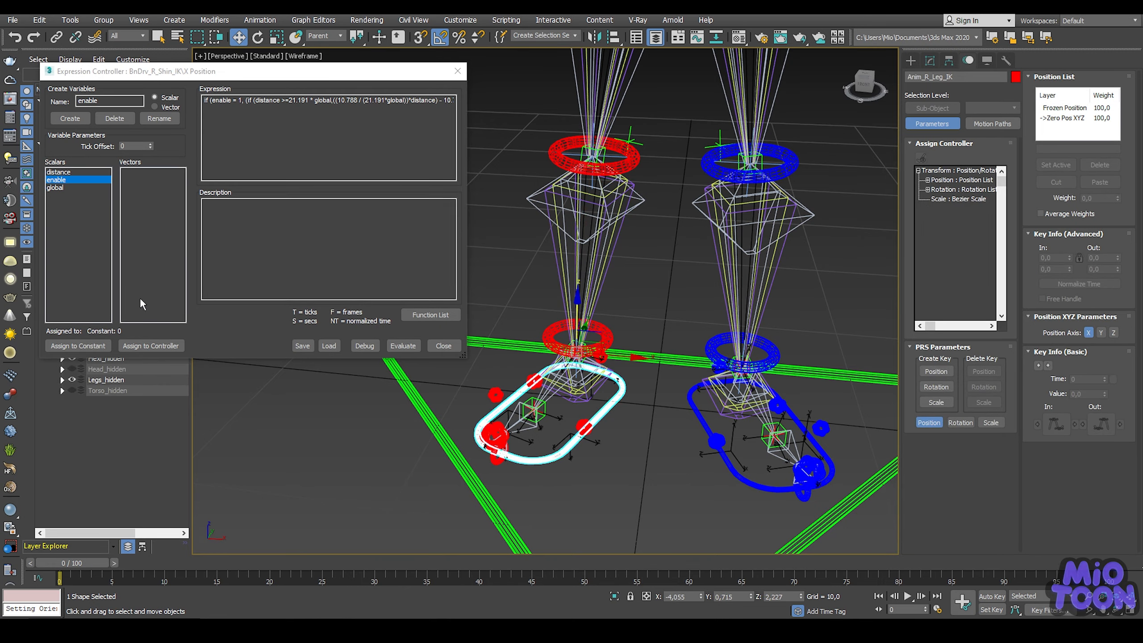
click(151, 345)
drag(519, 123, 520, 359)
click(277, 381)
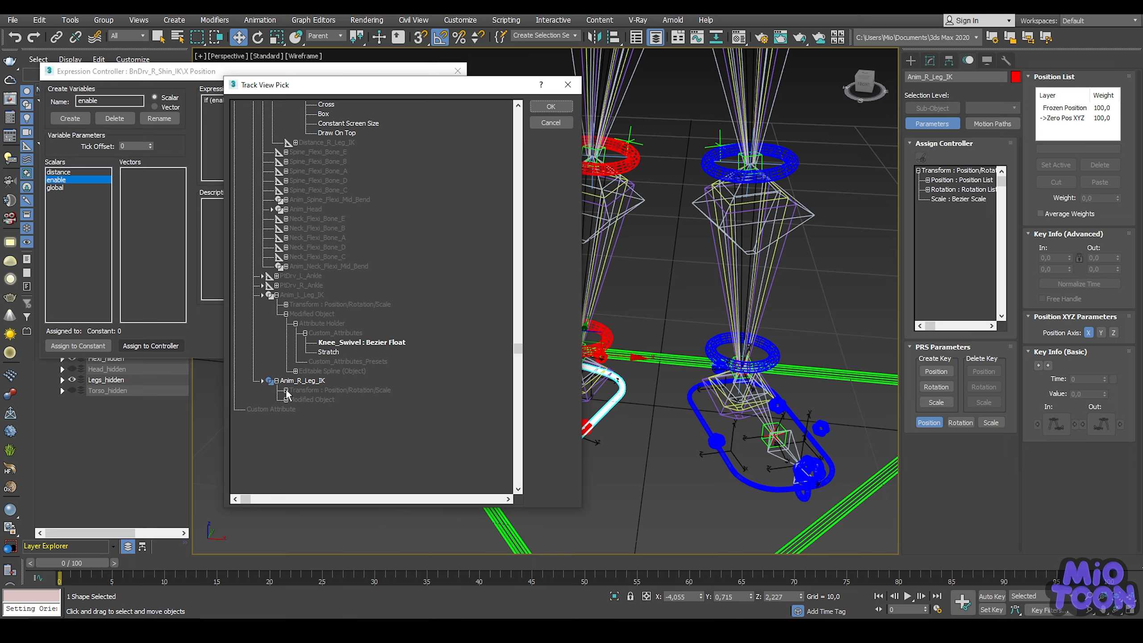
click(286, 399)
click(295, 409)
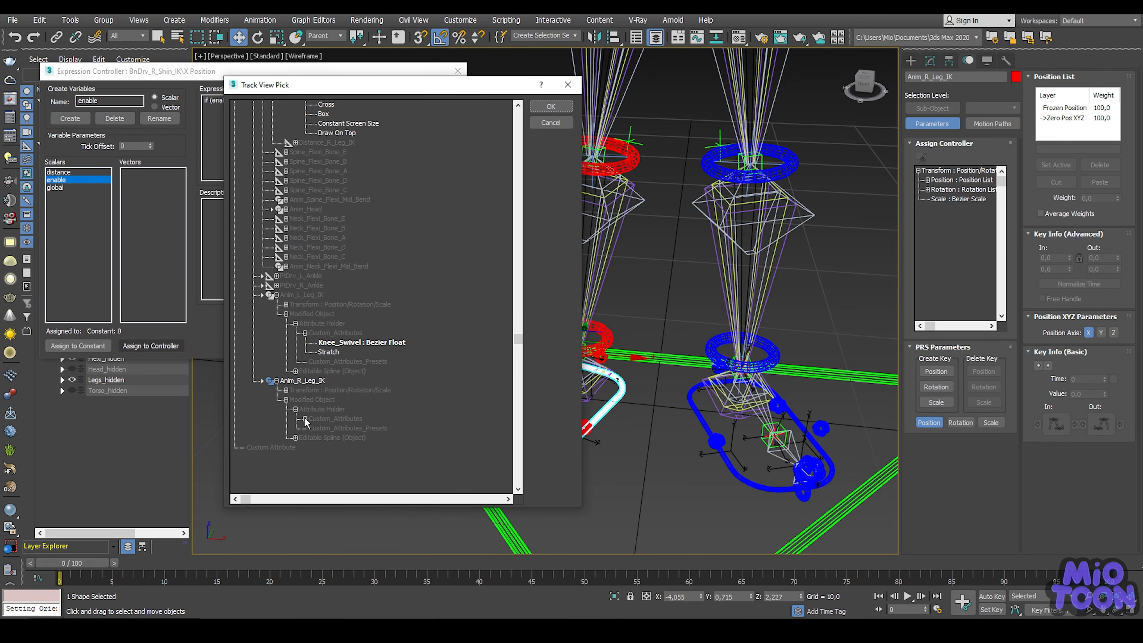
click(305, 419)
click(329, 438)
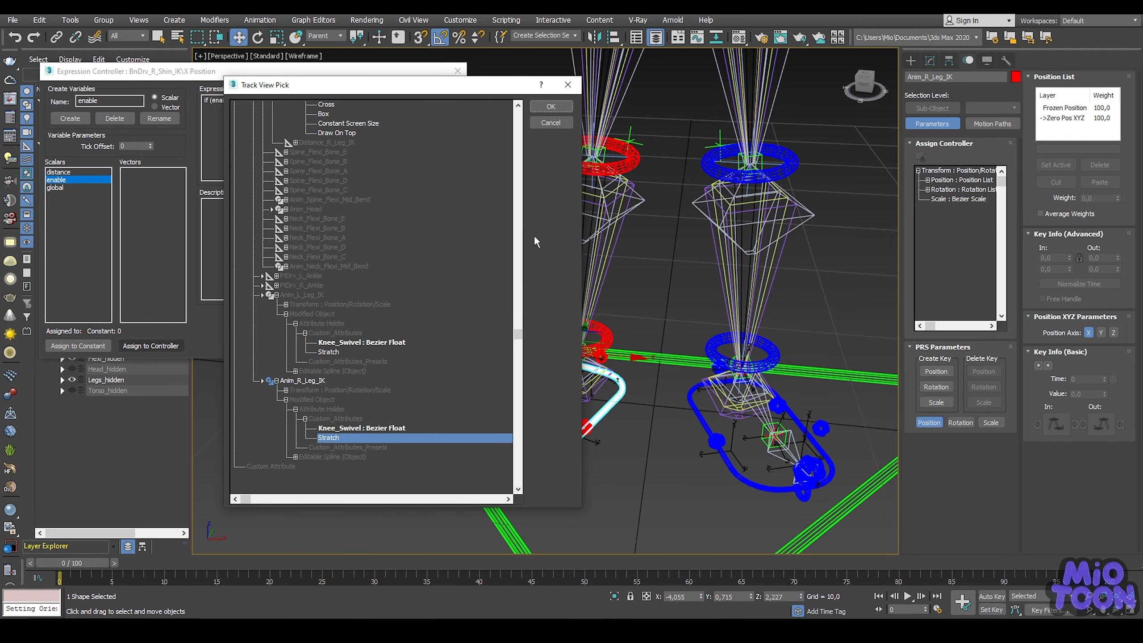
click(551, 106)
Assign the distance variable to the Distance track of the Distance_R_Leg_IK helper and close the right shin's Expression Controller.
click(104, 170)
middle_drag(576, 68, 543, 344)
scroll(594, 173, up, 5)
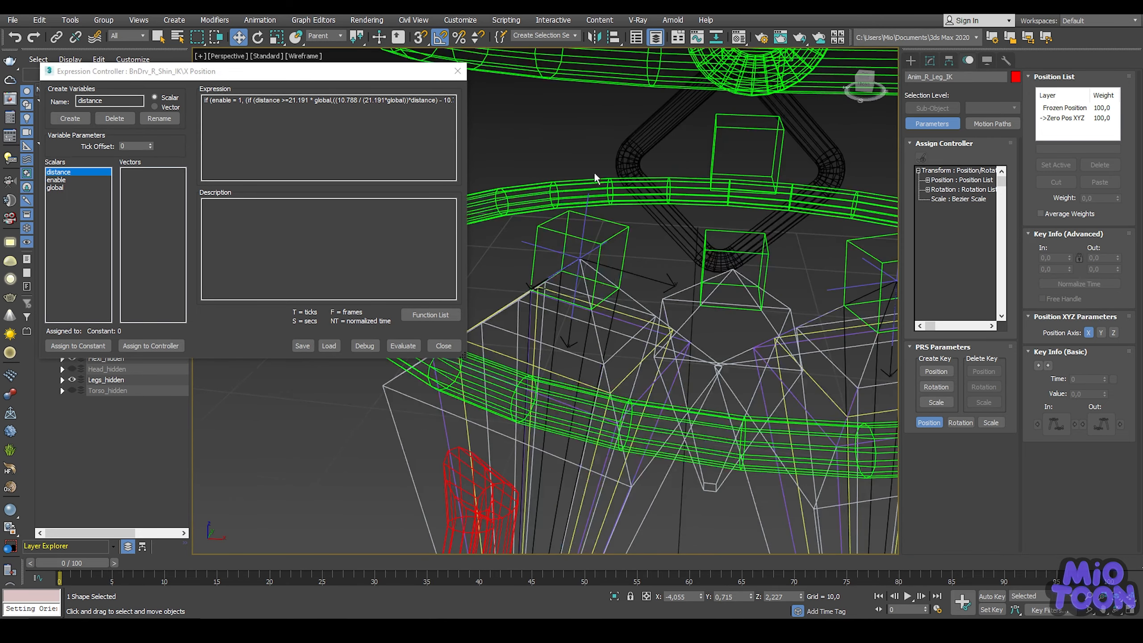
click(521, 242)
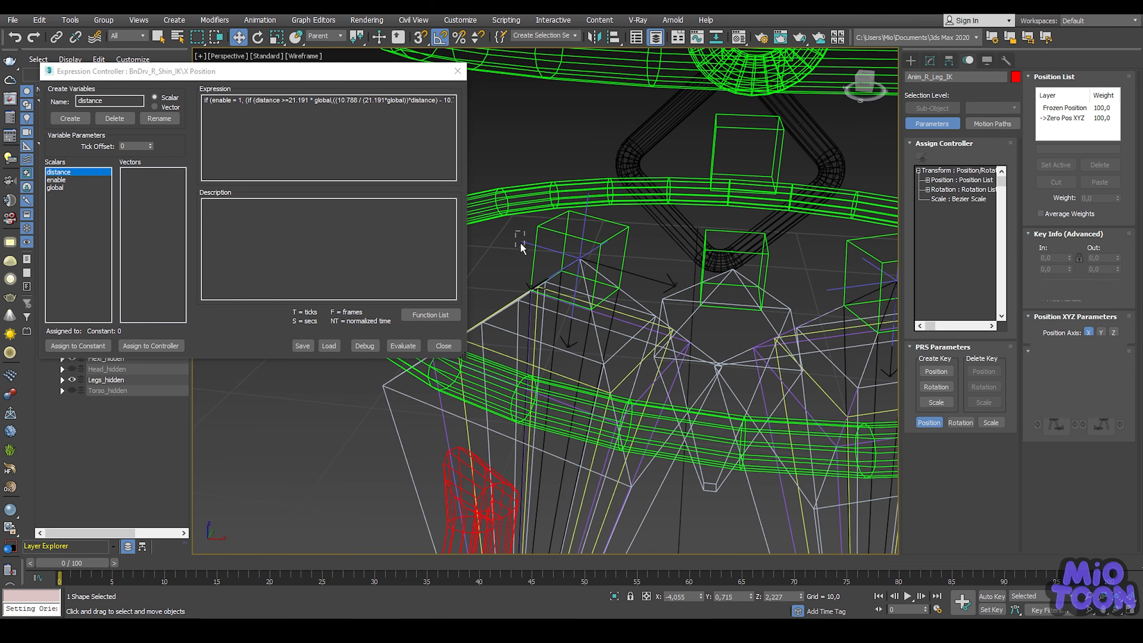
click(142, 345)
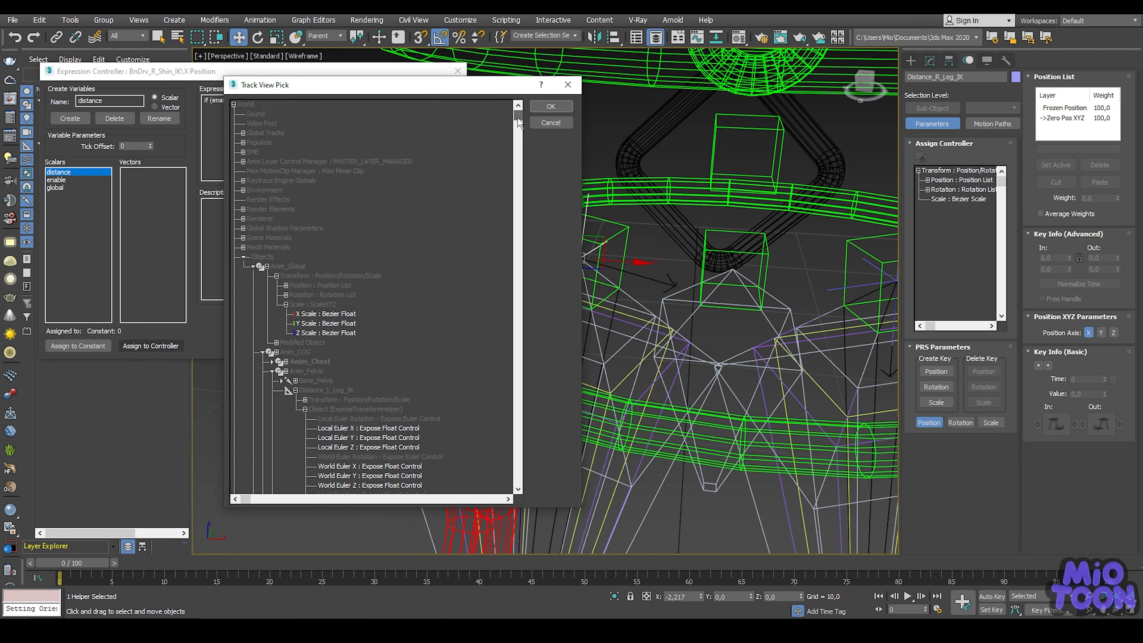
drag(520, 123, 485, 273)
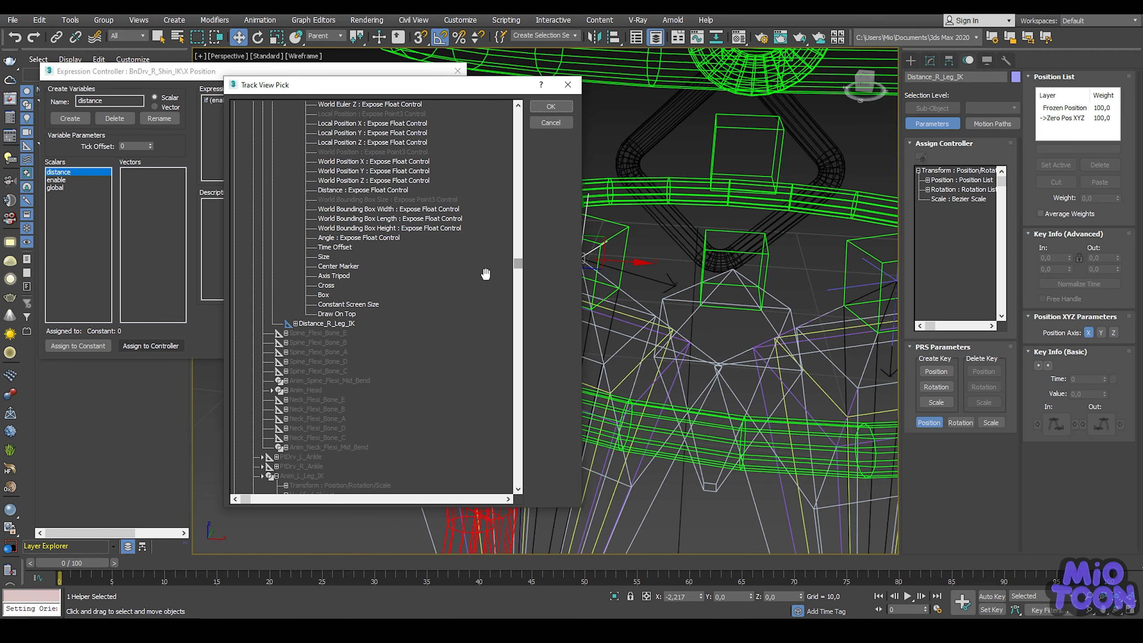
click(295, 323)
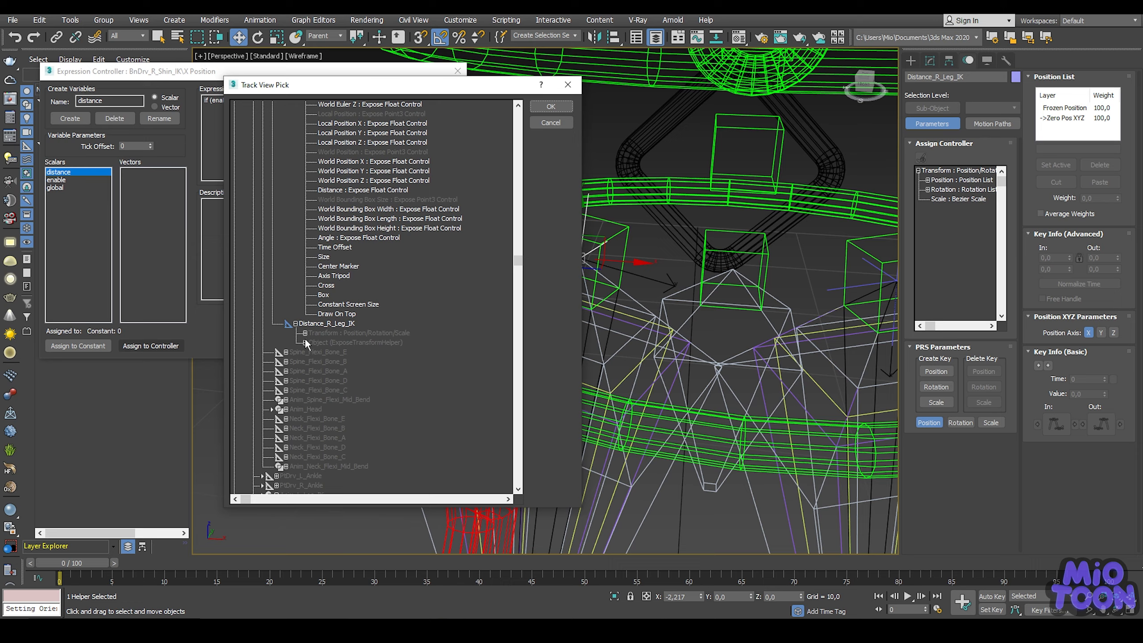
click(305, 333)
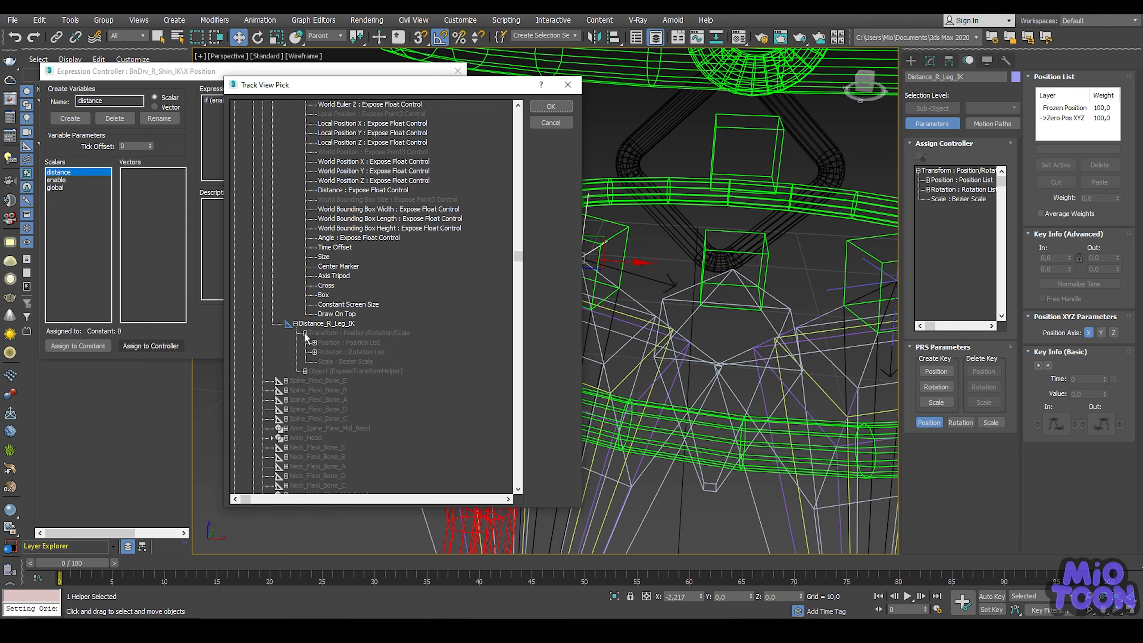
click(305, 333)
click(305, 342)
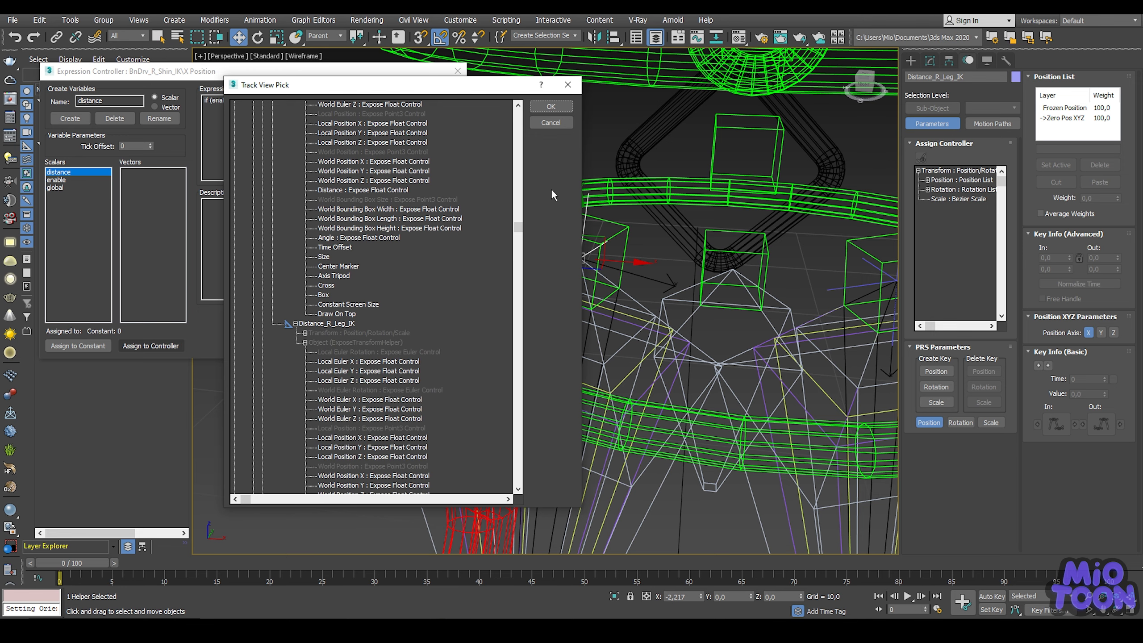
scroll(450, 299, down, 7)
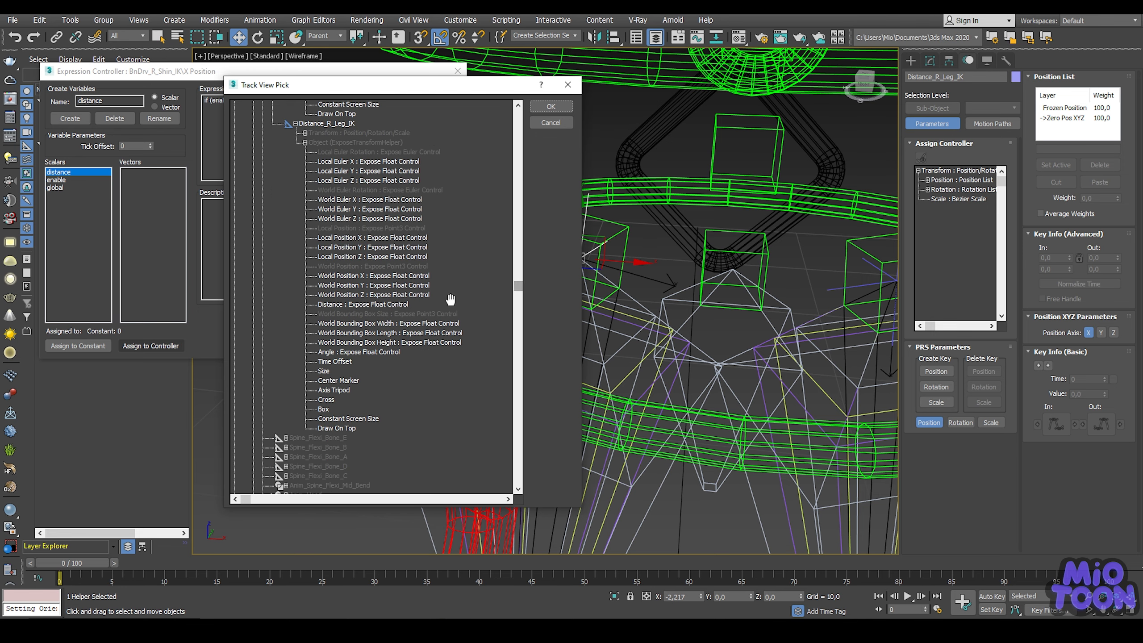
click(400, 305)
click(555, 110)
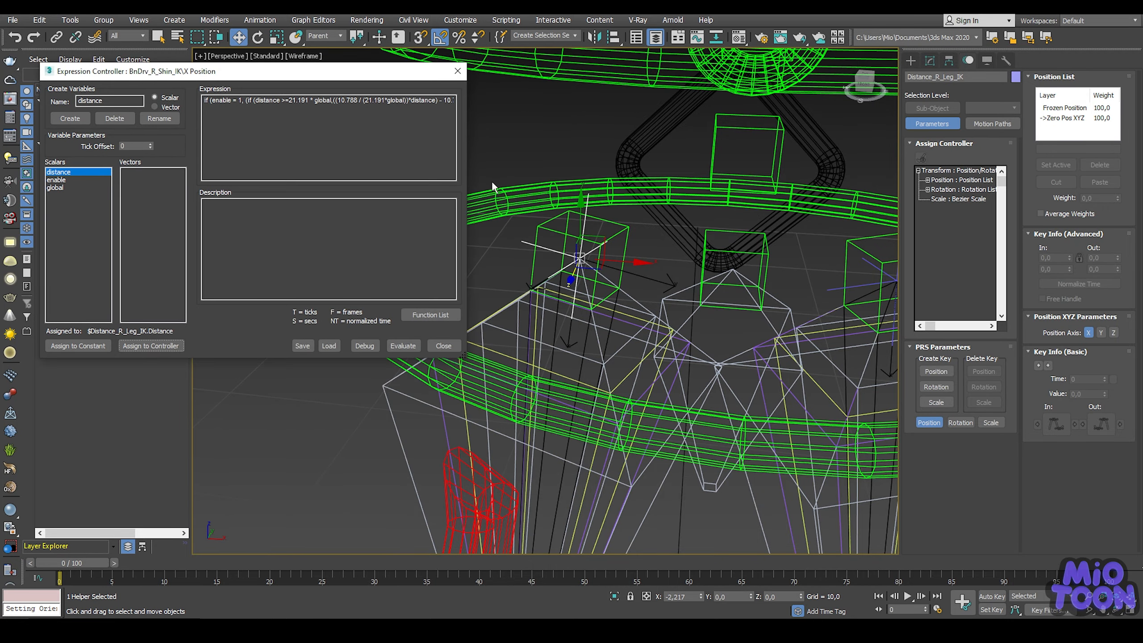
scroll(516, 208, down, 8)
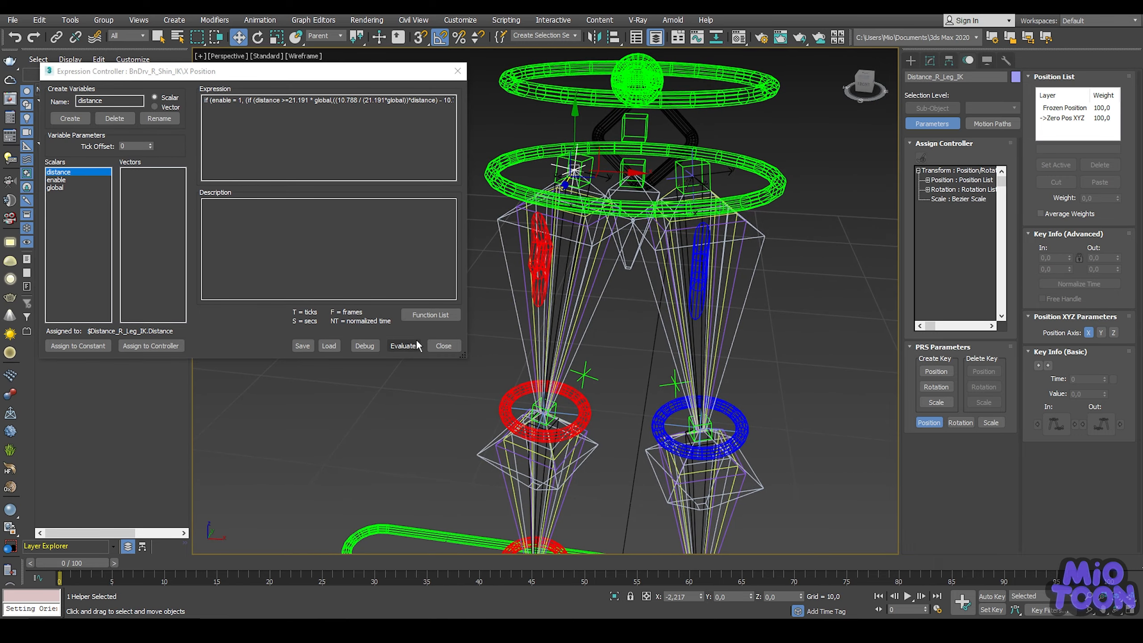
click(441, 346)
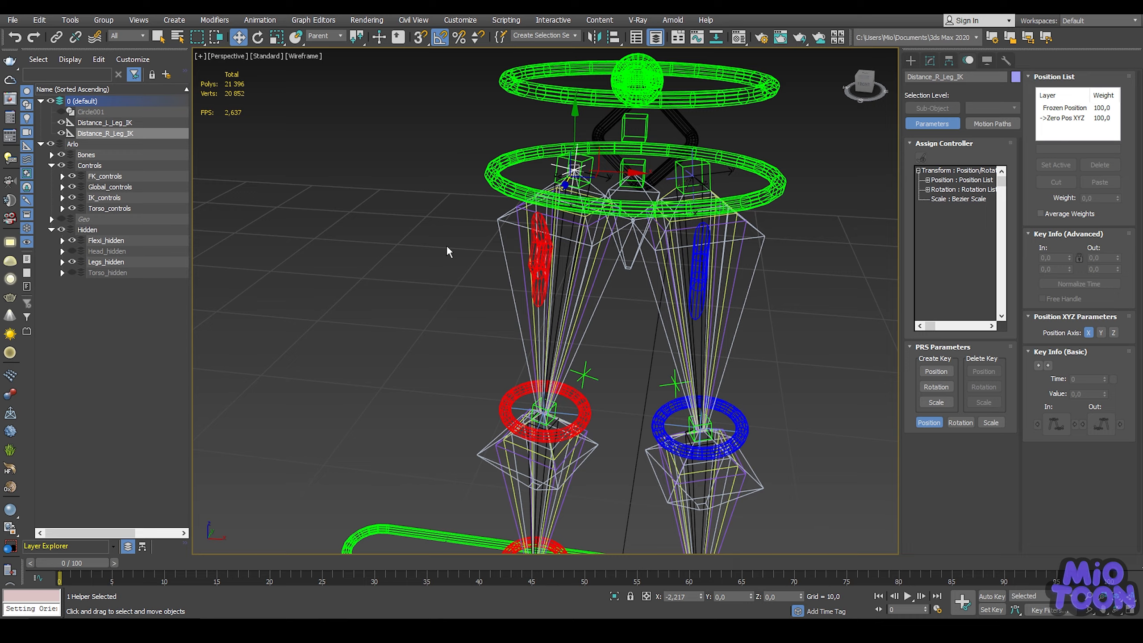
Move the Anim_R_Leg_IK control forward and up beyond the leg's reach and enable its Stretch attribute.
scroll(446, 247, down, 5)
alt+middle_drag(448, 265, 535, 324)
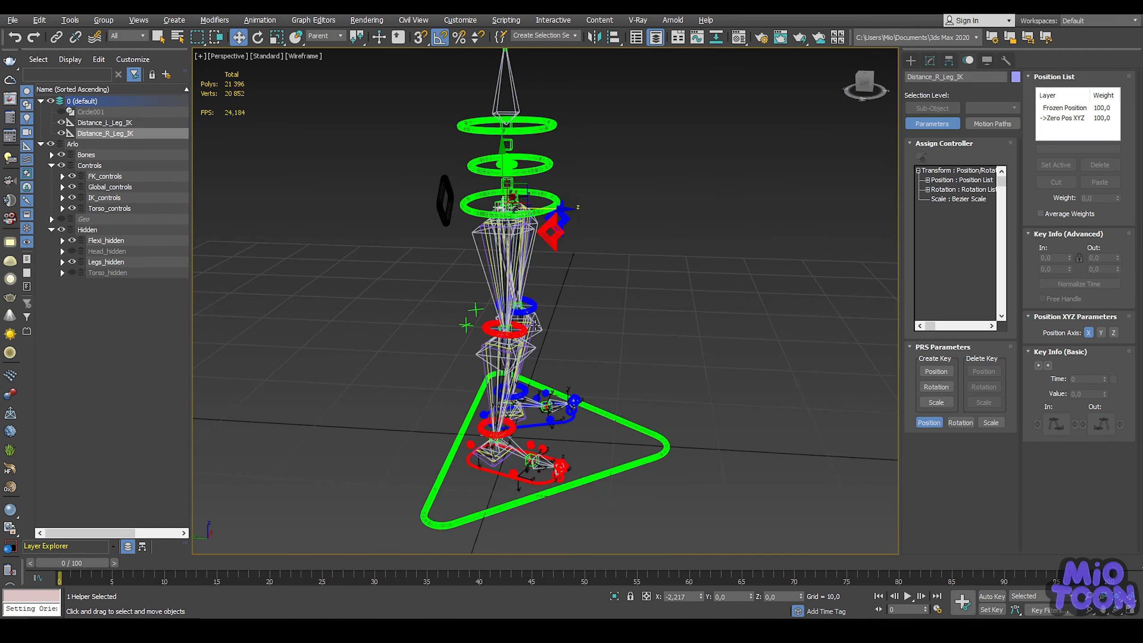
click(494, 476)
middle_drag(493, 476, 464, 363)
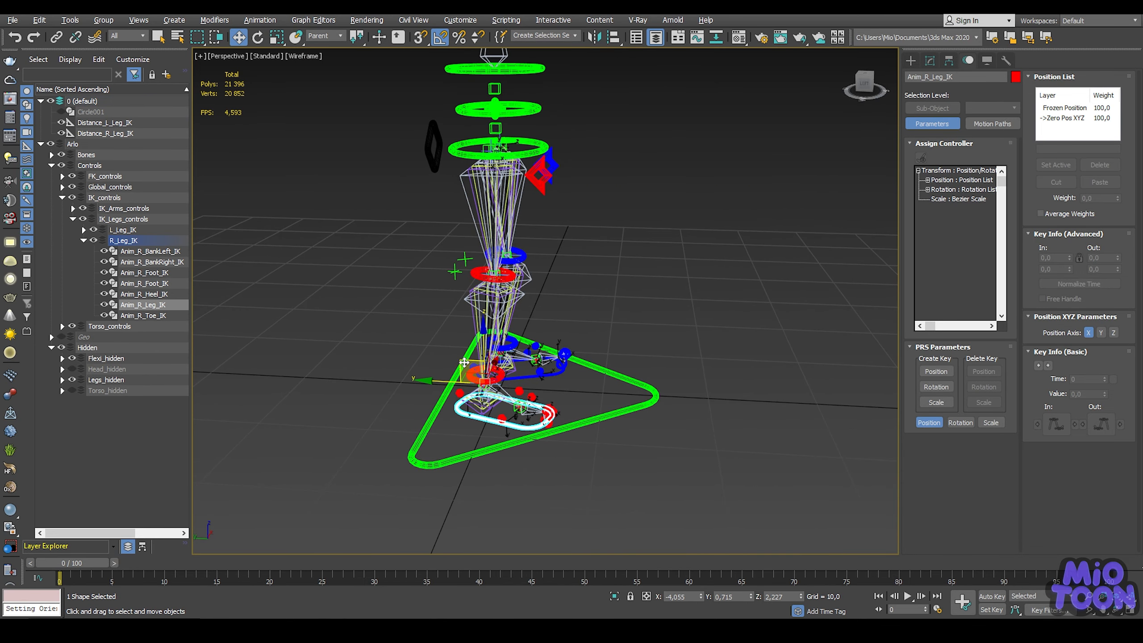
drag(464, 363, 770, 297)
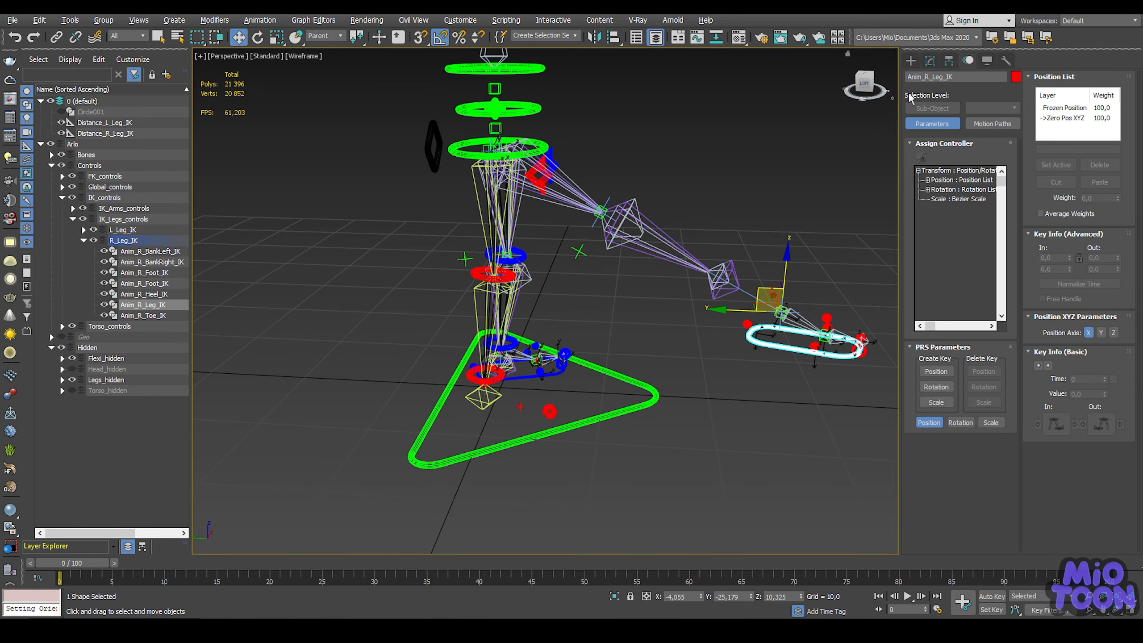
click(929, 61)
click(959, 296)
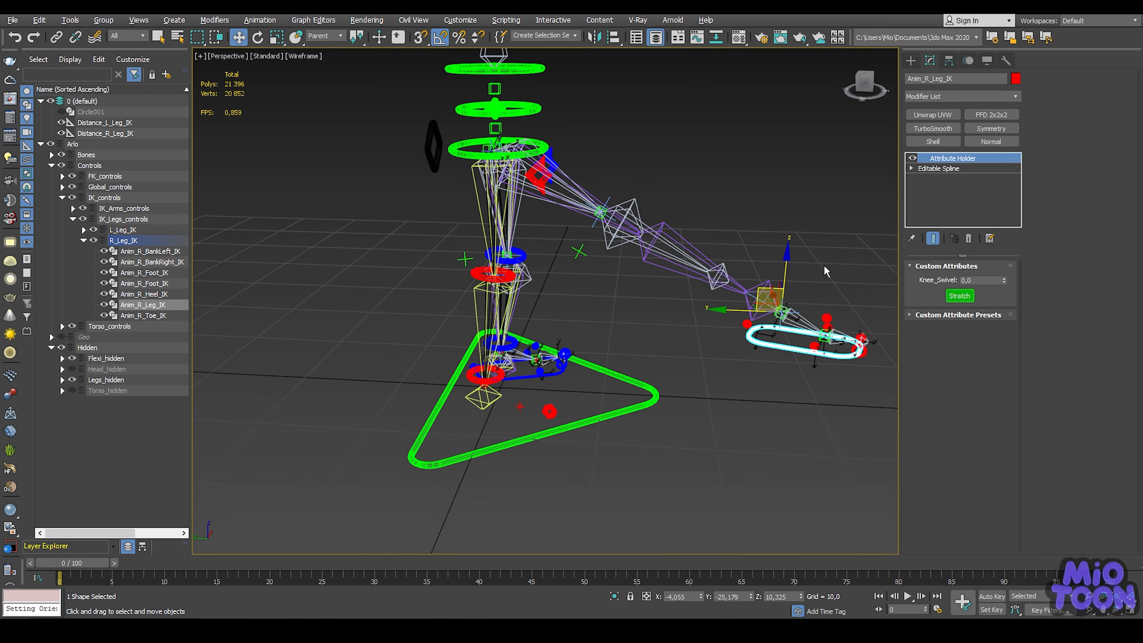
Test the right leg's stretch by moving the Anim_R_Leg_IK control around, and return the control to its rest position.
middle_drag(823, 270, 630, 168)
drag(652, 216, 439, 489)
alt+right_click(502, 377)
click(491, 359)
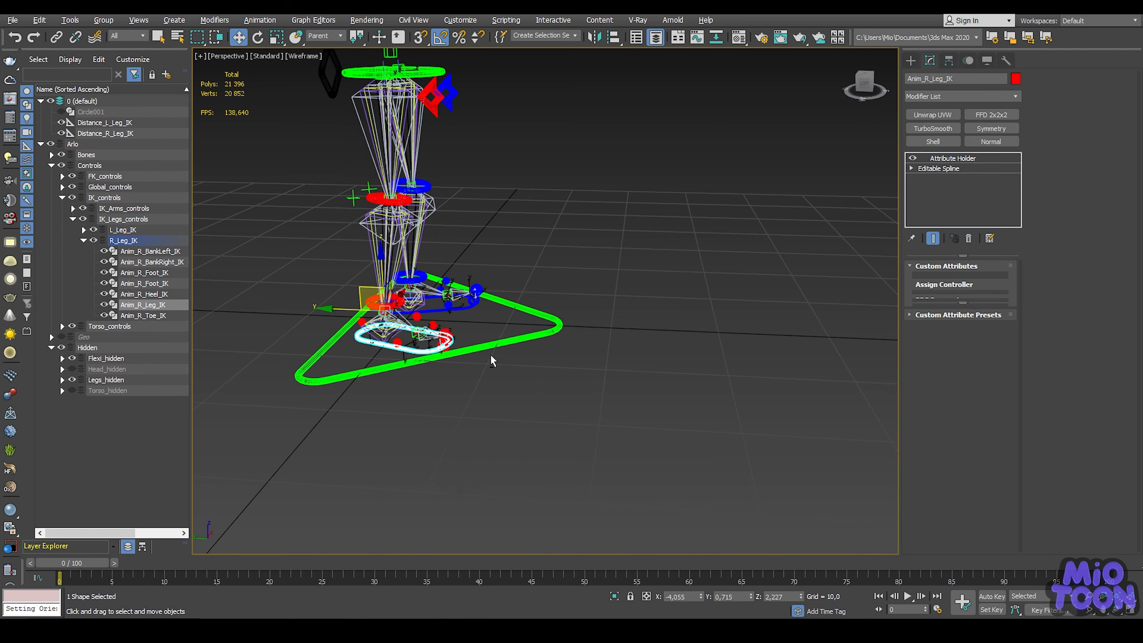
alt+middle_drag(561, 238, 445, 330)
scroll(446, 332, up, 5)
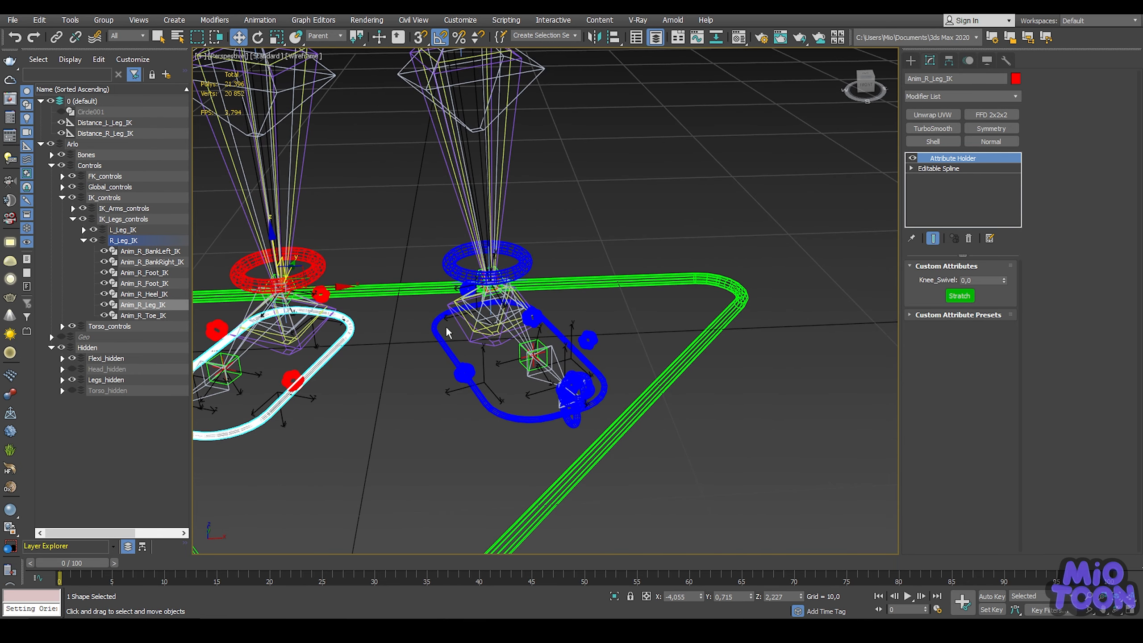
Copy the stretch expression from the X Position controller of the left ankle bone BnDrv_L_Ankle_IK and close its Expression Controller.
click(466, 337)
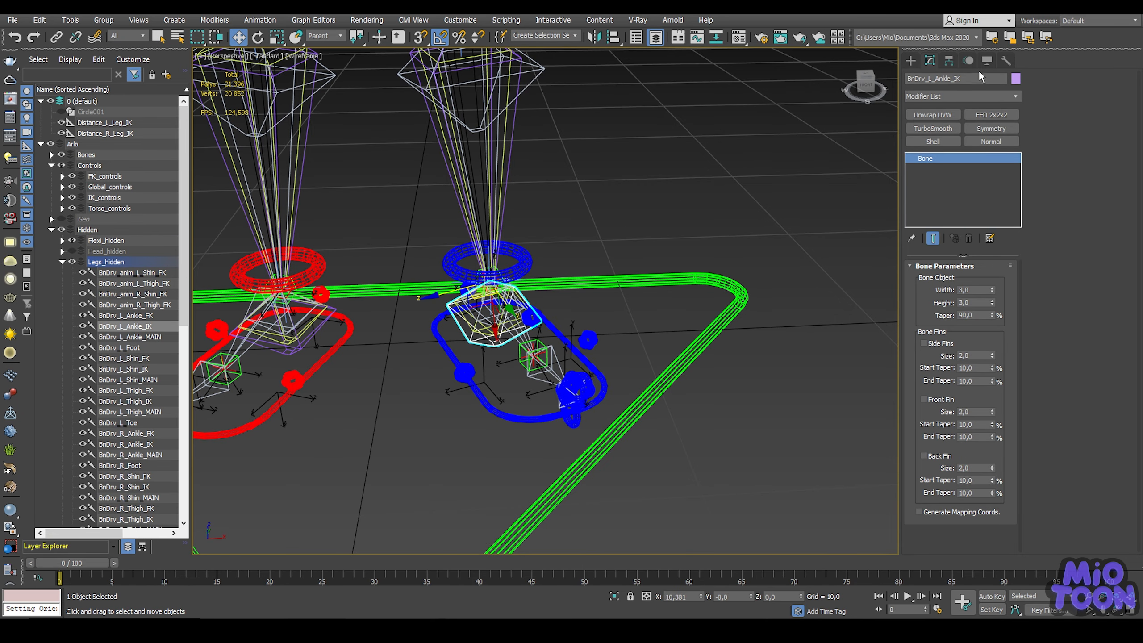
click(967, 60)
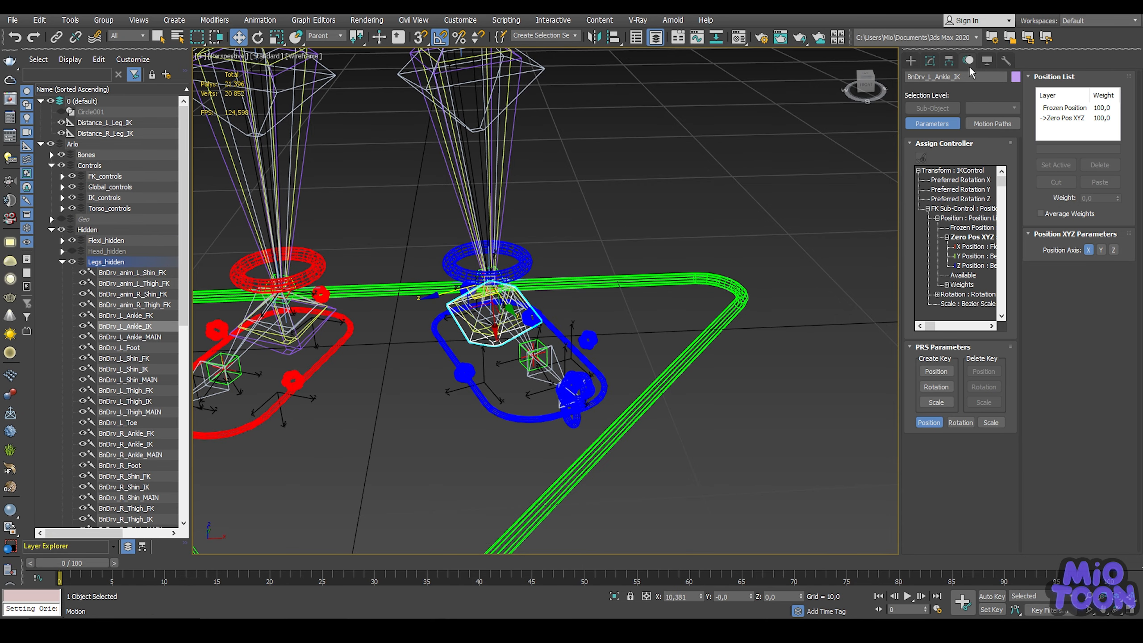
right_click(968, 253)
click(990, 346)
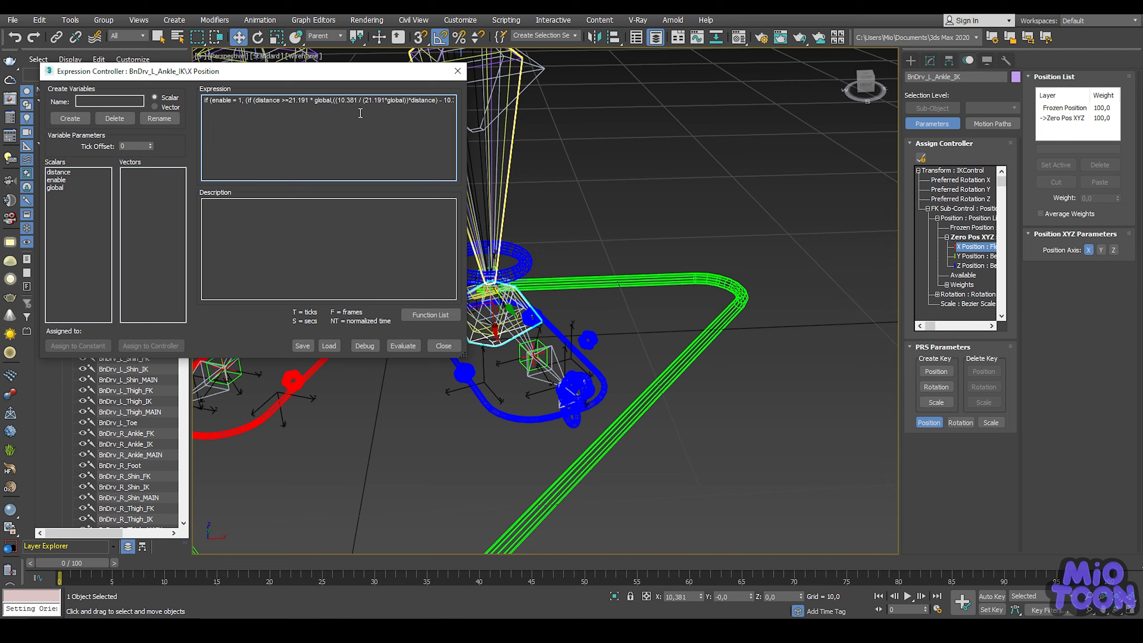
drag(205, 99, 530, 119)
key(ctrl+c)
click(457, 71)
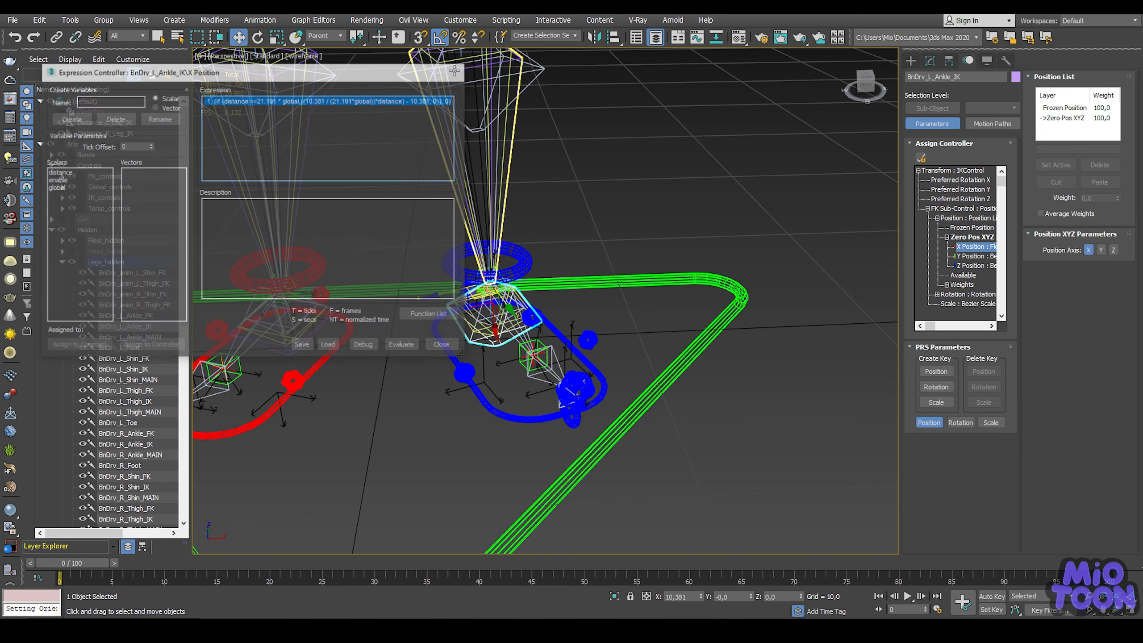
Assign a Float Expression controller to the X Position track under Zero Pos XYZ of the right ankle bone BnDrv_R_Ankle_IK.
middle_drag(421, 129, 565, 156)
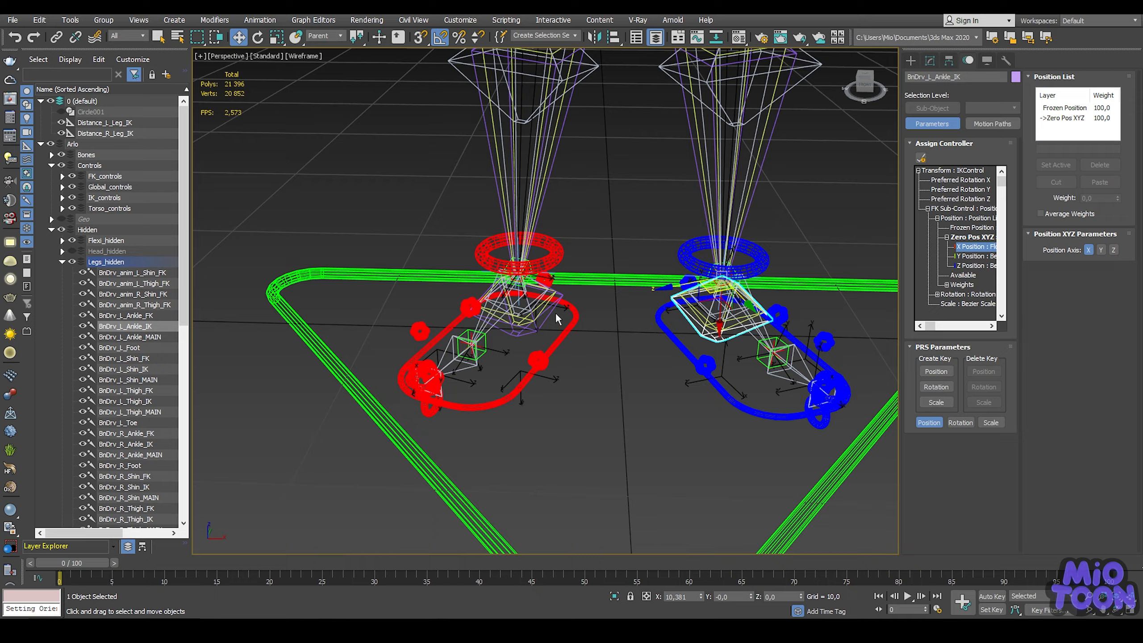
scroll(555, 312, up, 3)
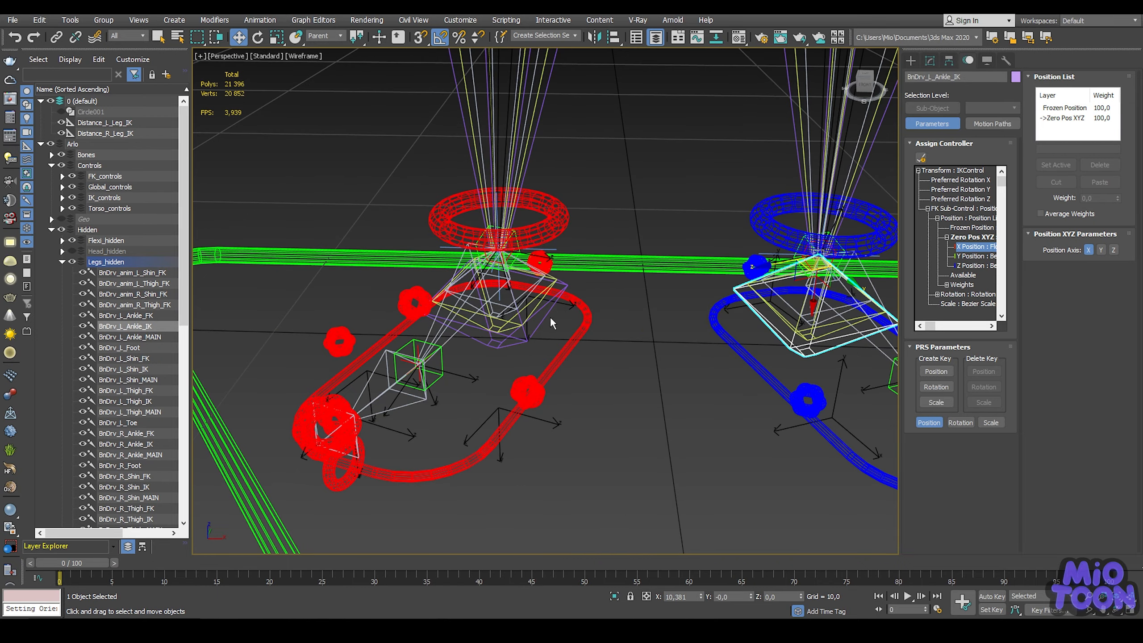
click(928, 209)
click(937, 218)
click(947, 237)
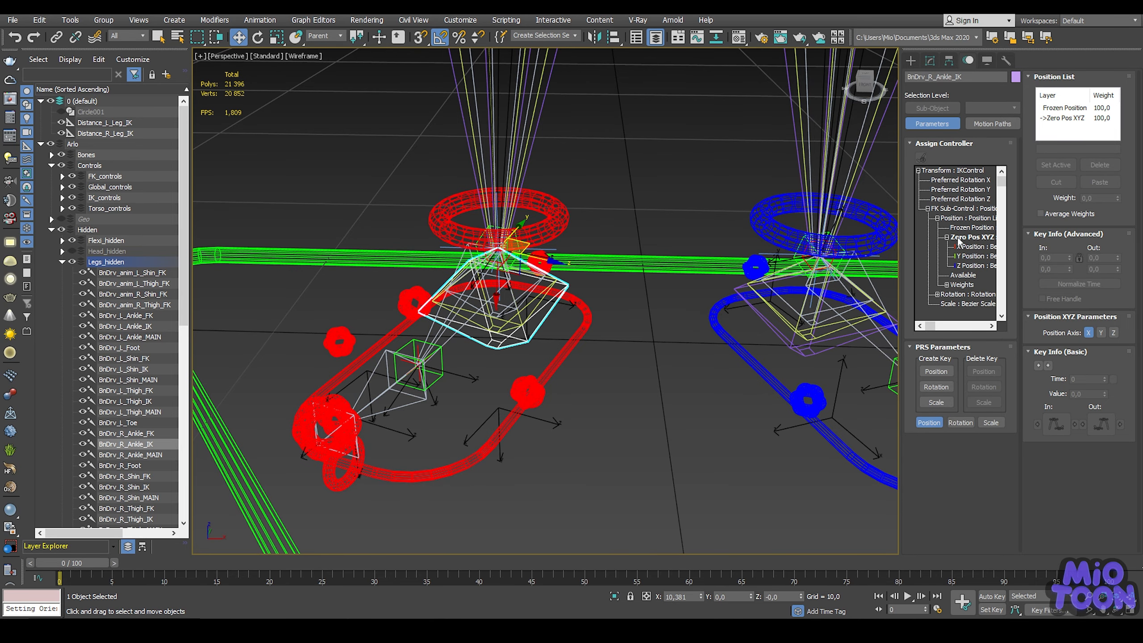
click(964, 247)
click(920, 158)
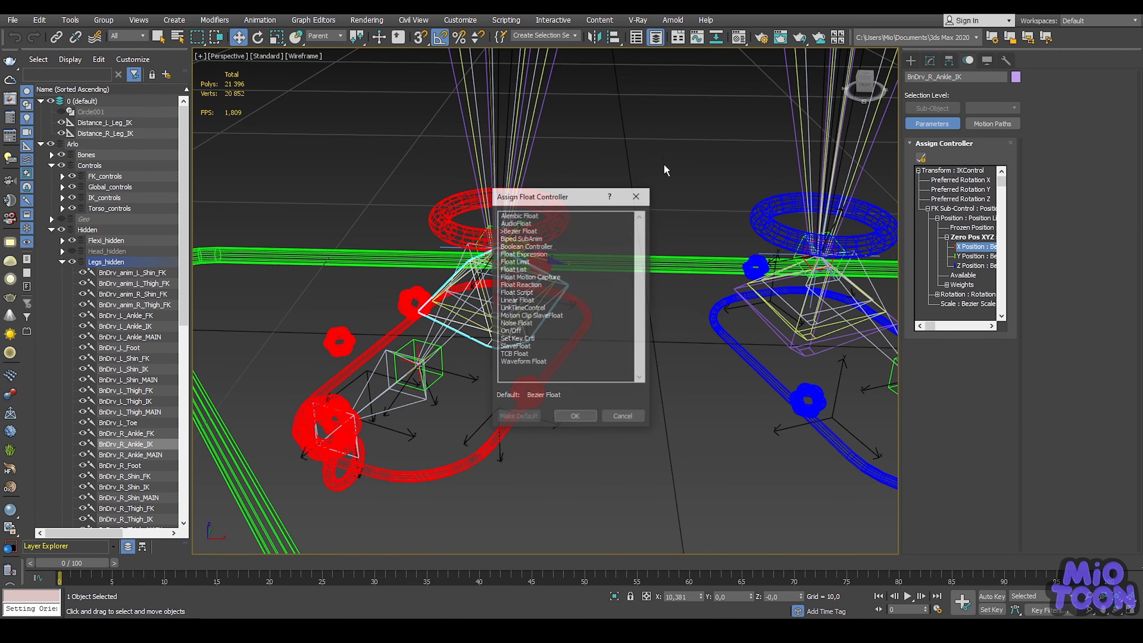
click(538, 254)
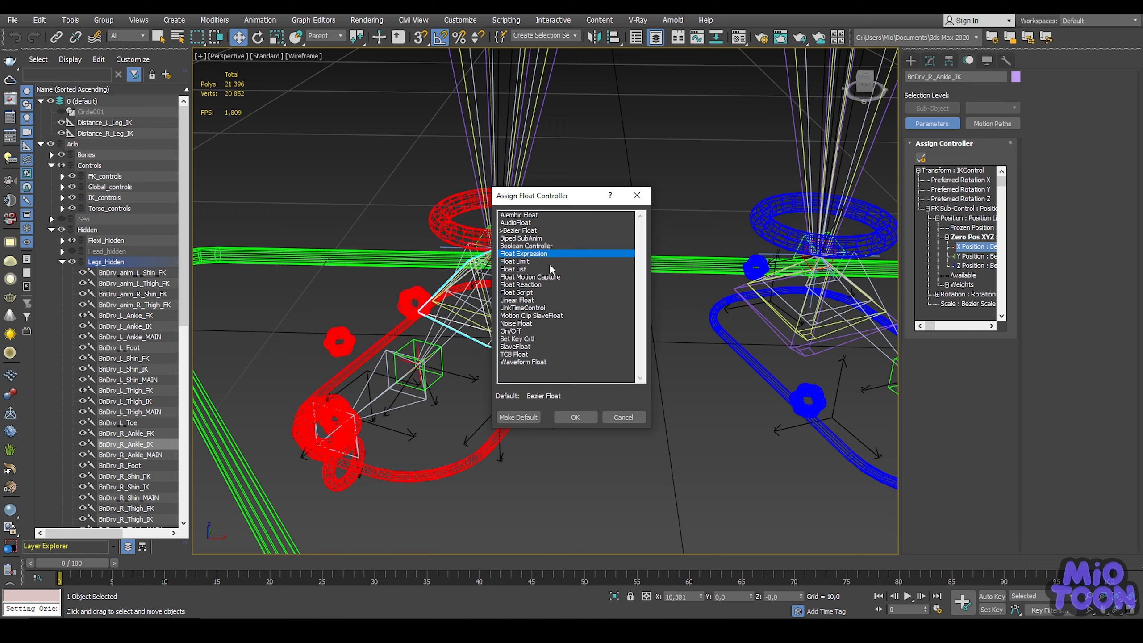
click(572, 417)
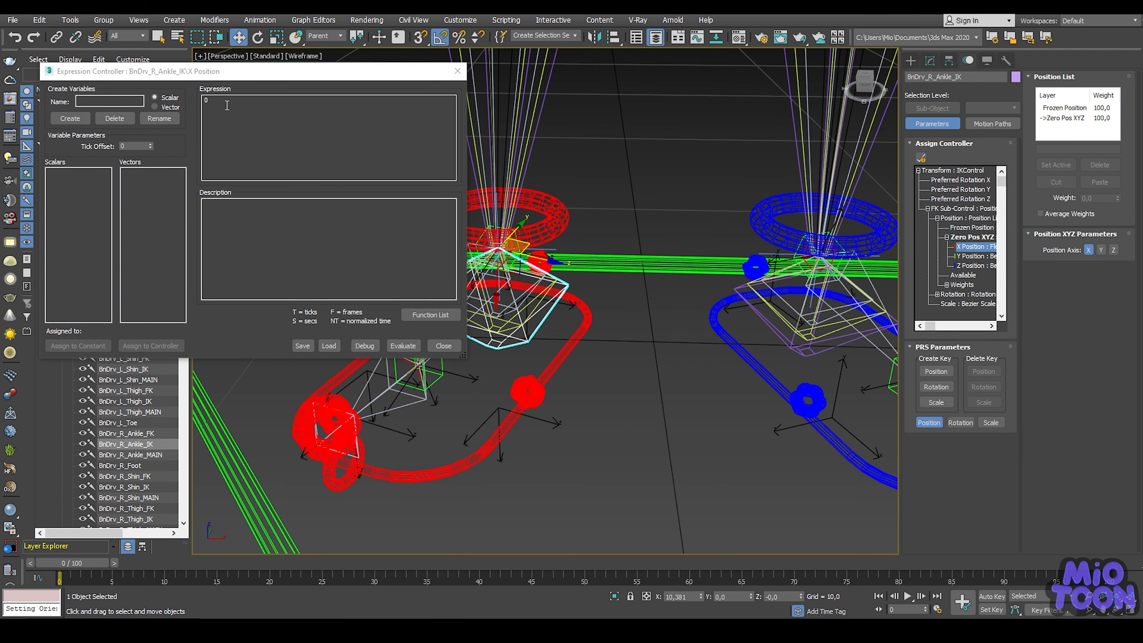
Paste the copied stretch expression into the right ankle's Expression Controller and create the scalar variable distance.
key(ctrl+v)
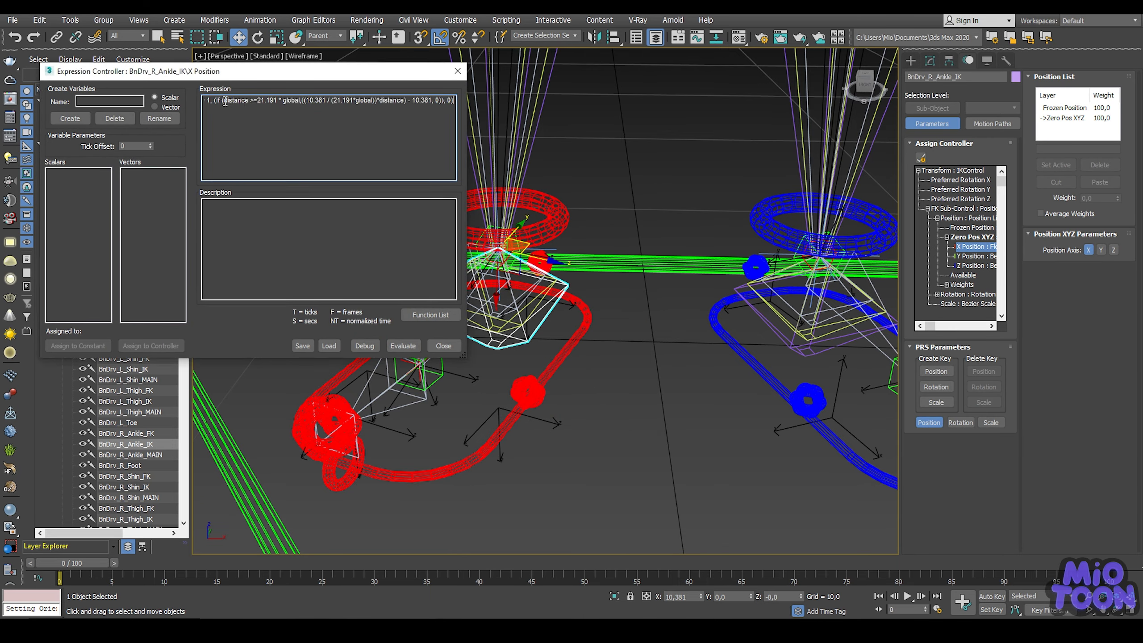
click(120, 101)
text(distance)
click(70, 118)
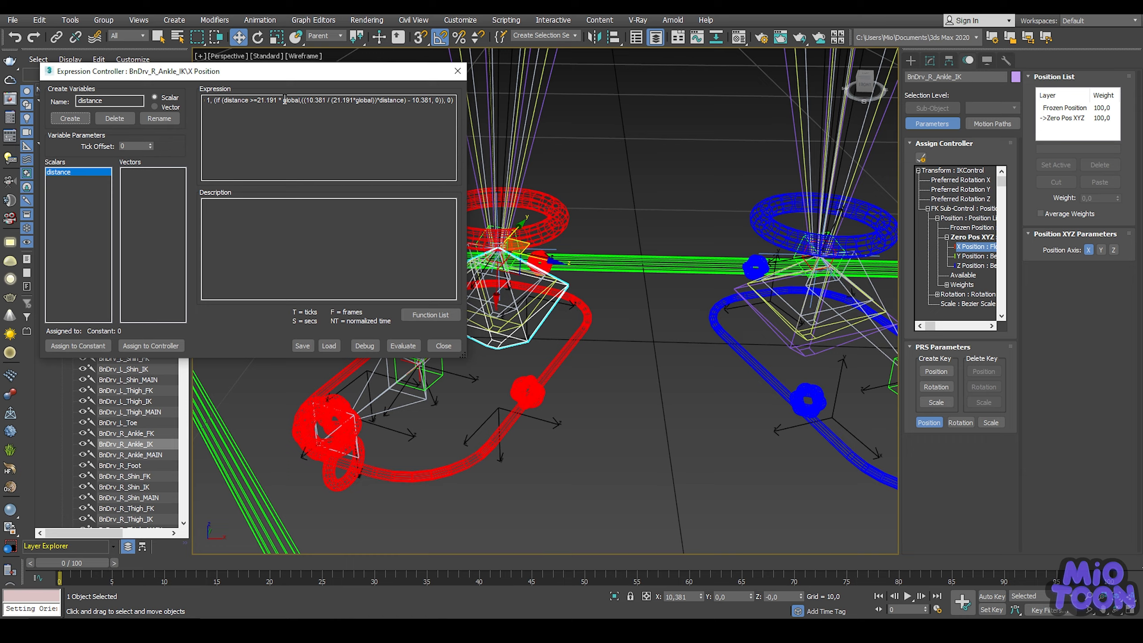
Create the scalar variable global, using the name from the right ankle's expression.
drag(284, 100, 298, 101)
key(ctrl+c)
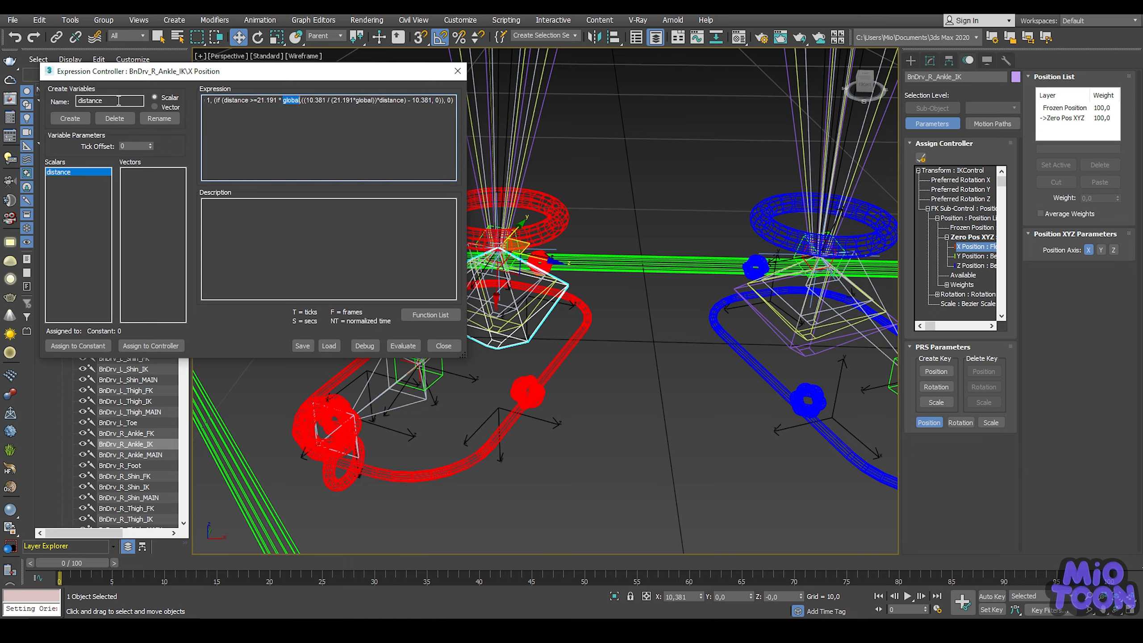
drag(107, 101, 74, 107)
key(ctrl+v)
click(70, 118)
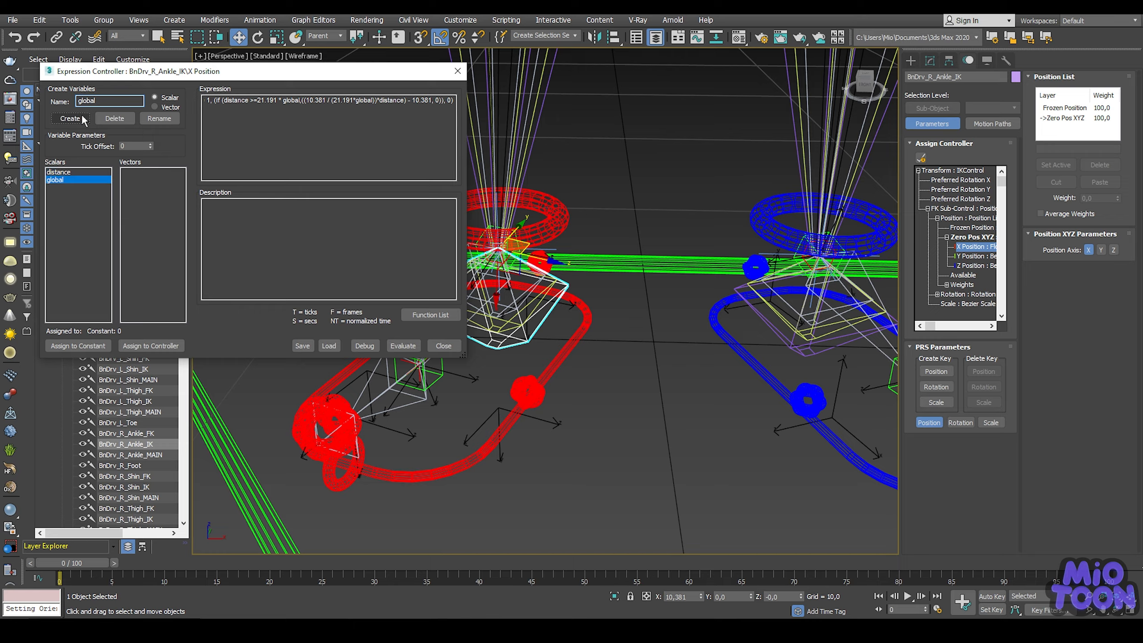
Create the scalar variable enable for the condition at the start of the right ankle's expression.
click(212, 100)
key(Left)
key(Left)
key(Left)
key(Left)
key(Left)
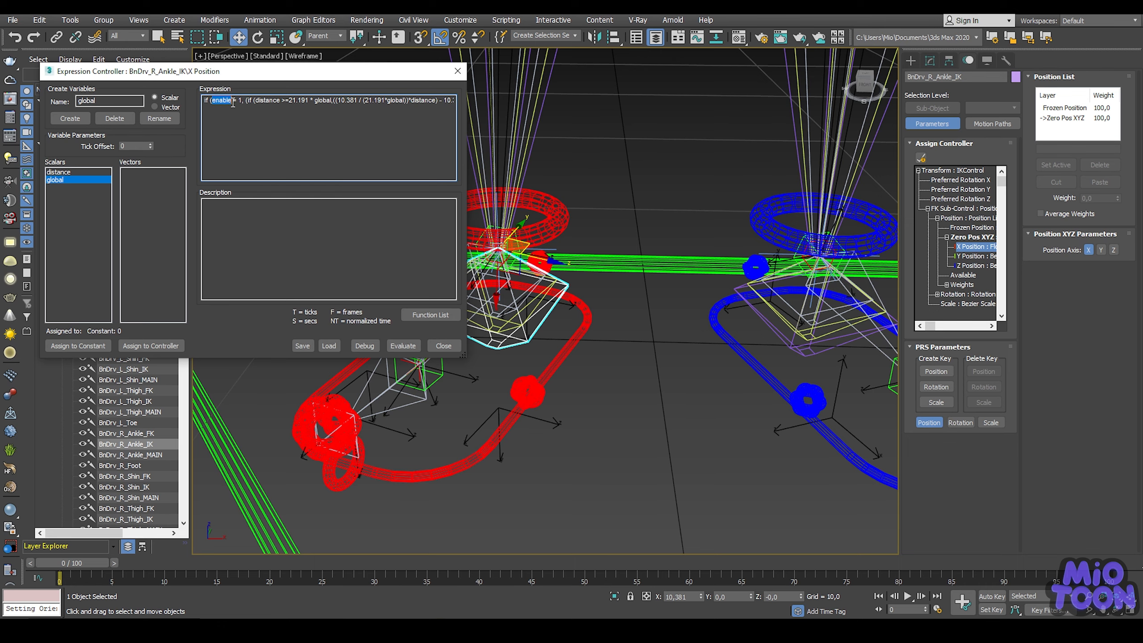
double_click(109, 102)
text(enable)
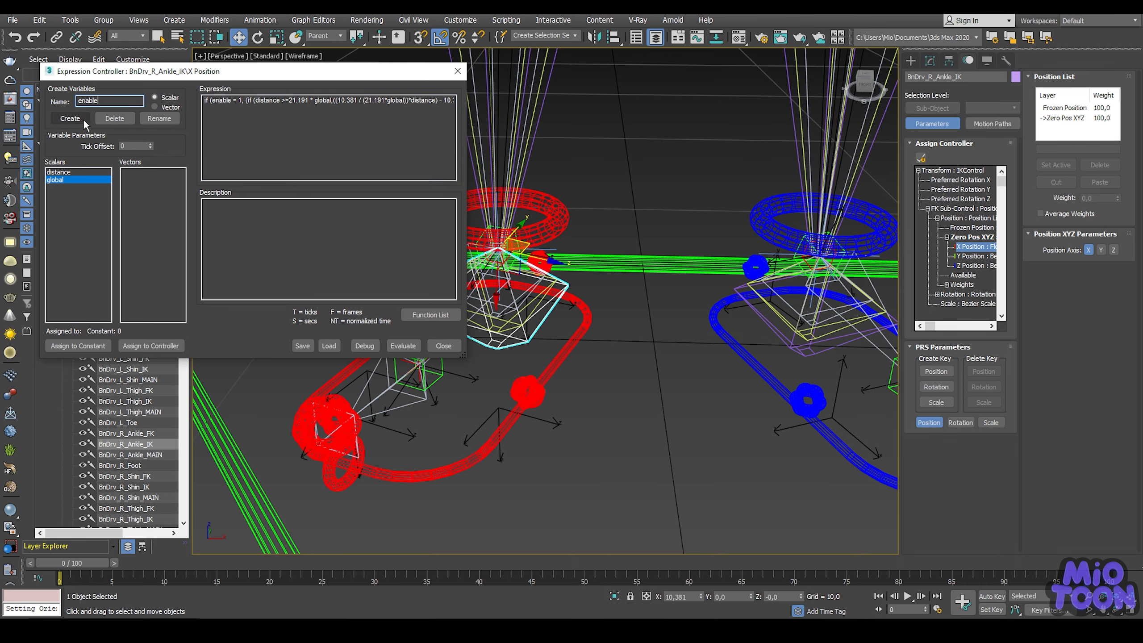
click(70, 118)
Assign the global variable to the Y Scale track of the Anim_Global control.
click(55, 187)
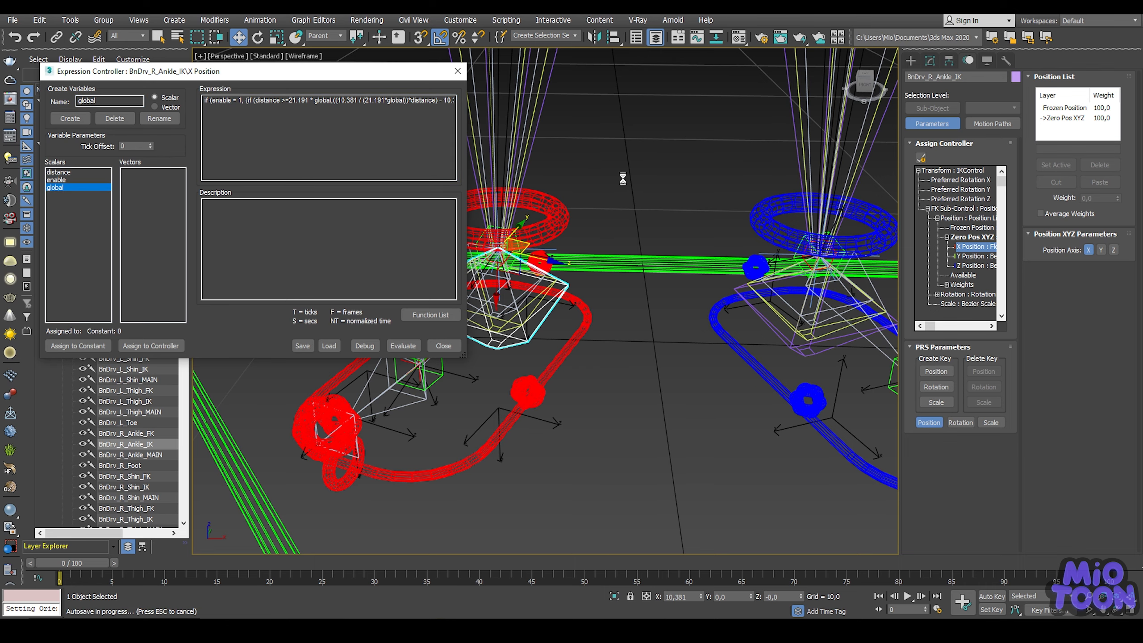
scroll(625, 183, down, 3)
drag(630, 190, 651, 249)
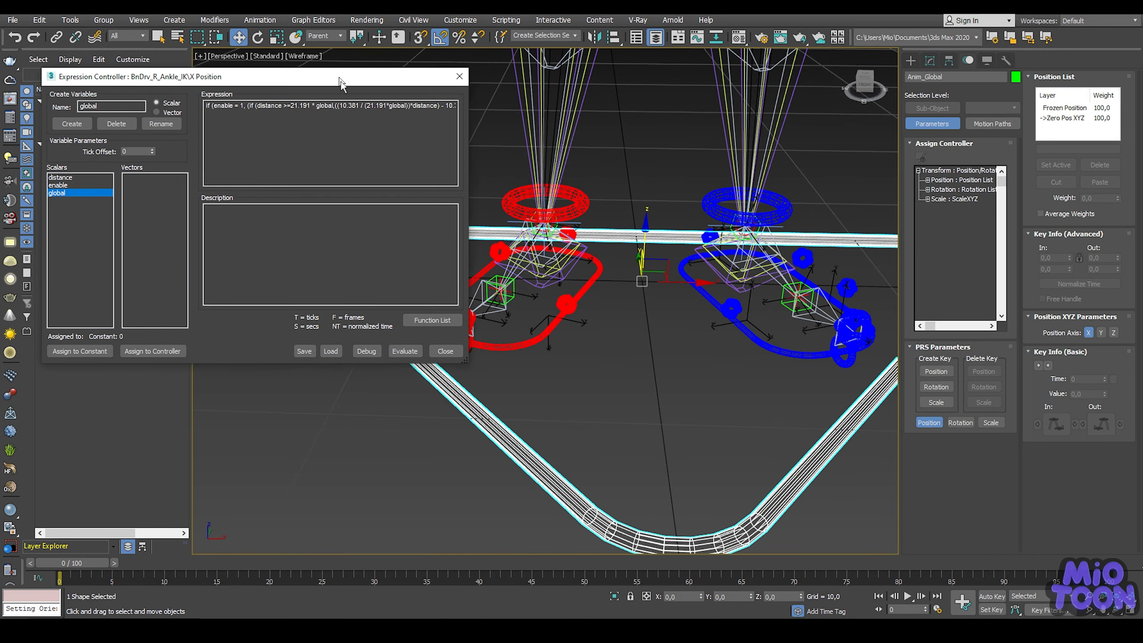
drag(339, 75, 362, 120)
click(180, 381)
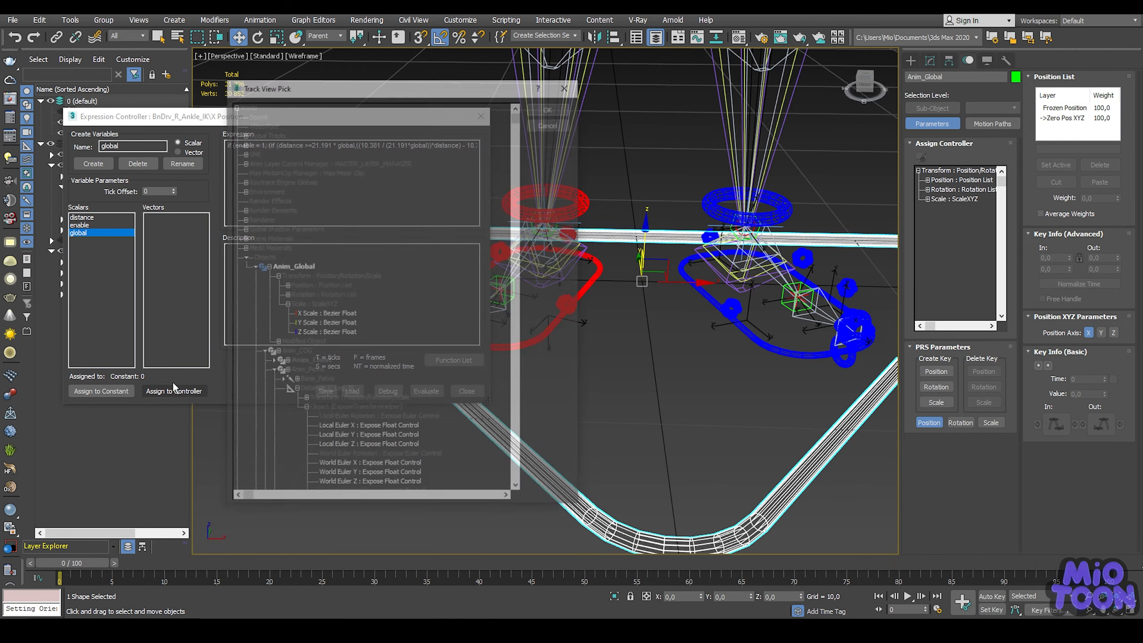
click(309, 323)
click(551, 107)
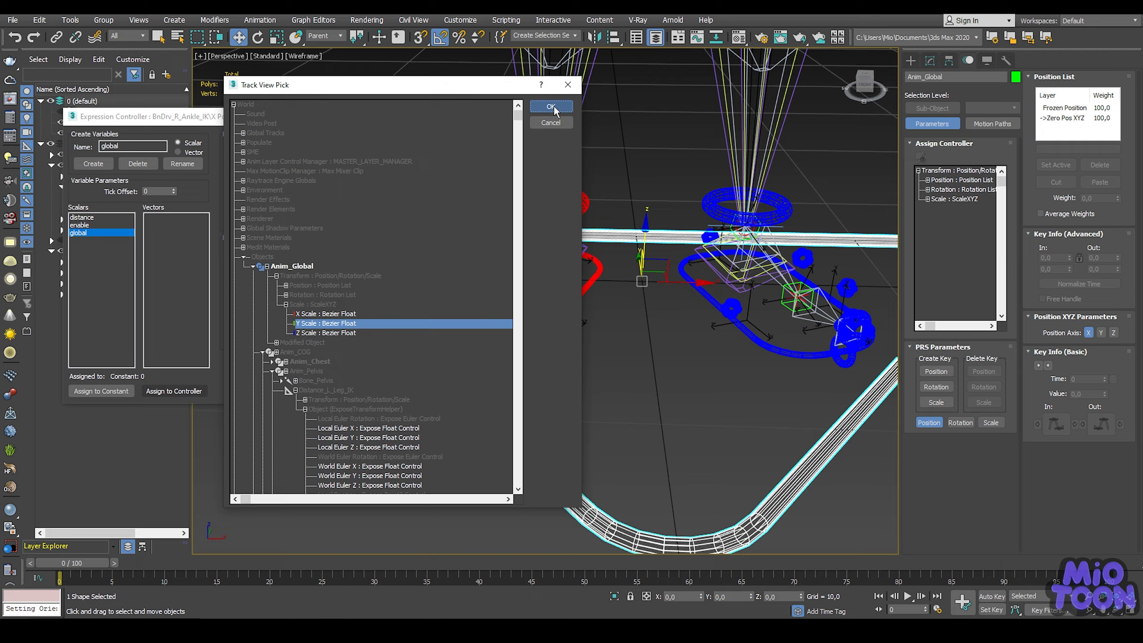
Assign the right ankle's enable variable to the Stretch custom attribute of the Anim_R_Leg_IK control.
click(90, 225)
scroll(557, 328, down, 3)
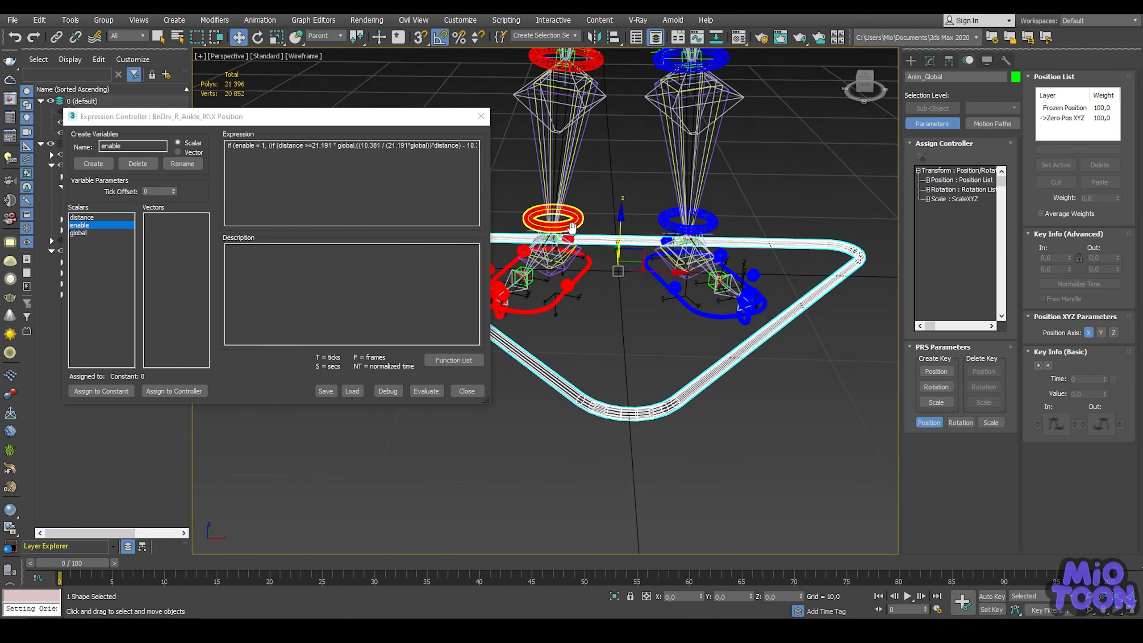
middle_drag(557, 327, 586, 356)
click(566, 342)
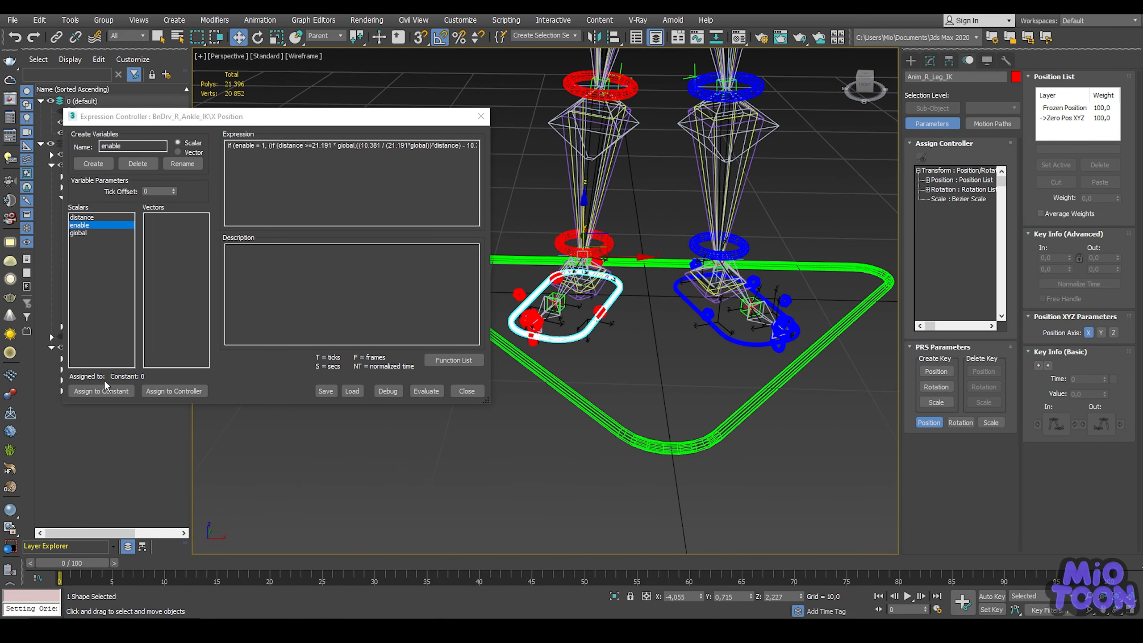
click(173, 391)
drag(516, 122, 533, 305)
drag(536, 276, 541, 386)
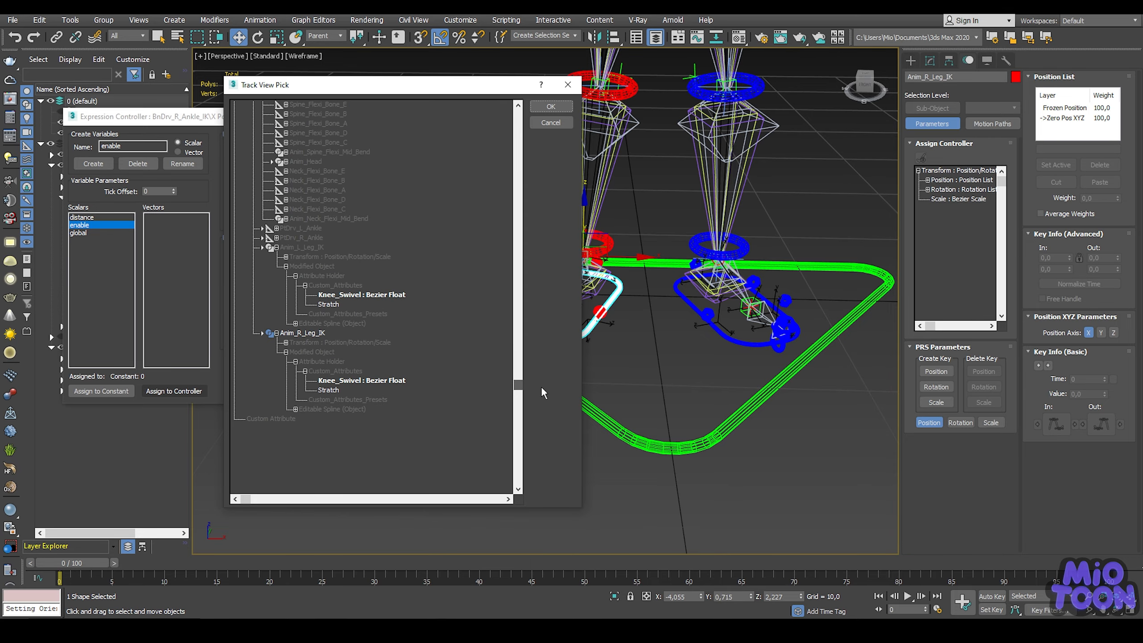
click(341, 391)
click(551, 123)
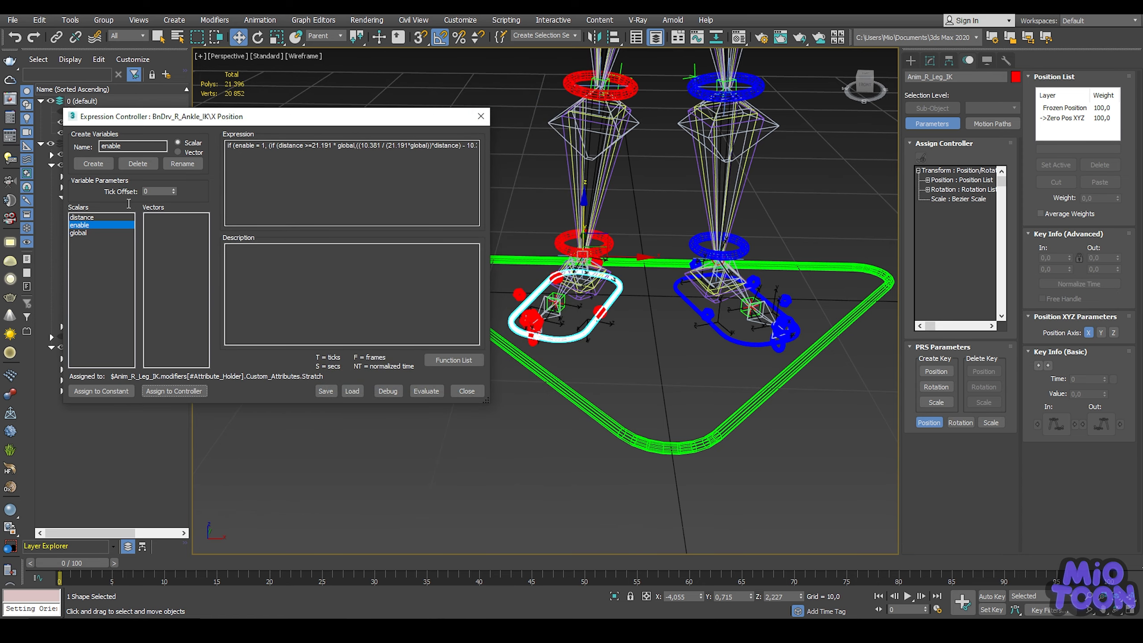
Assign the distance variable to the Distance track of the Distance_R_Leg_IK helper, and evaluate and close the right ankle's expression.
click(81, 217)
middle_drag(597, 156, 564, 431)
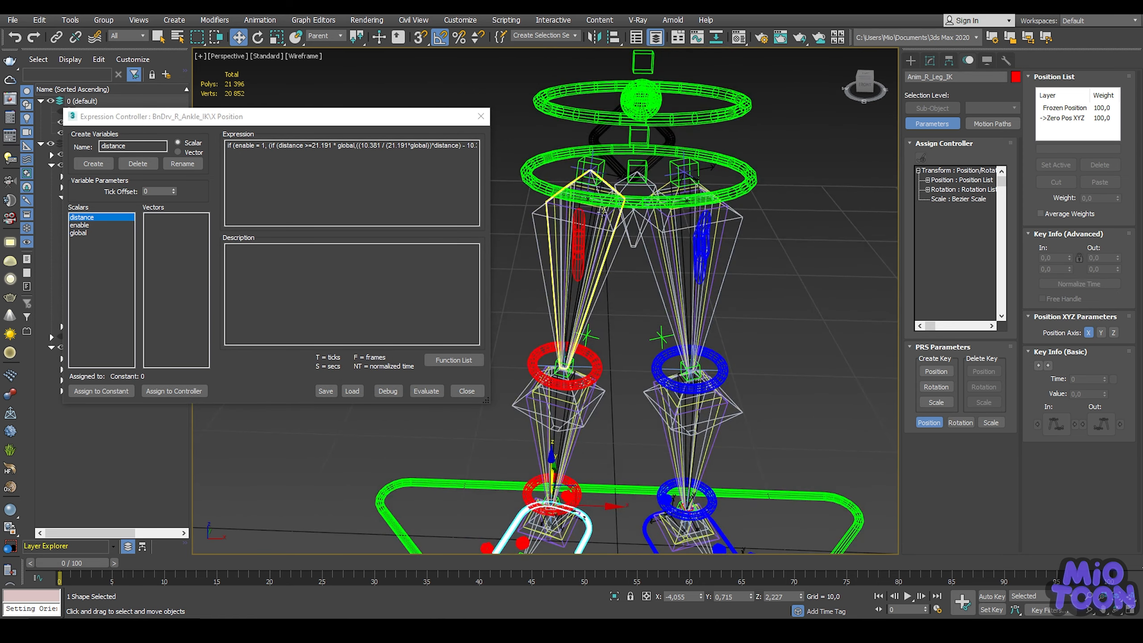
scroll(587, 196, up, 2)
click(566, 164)
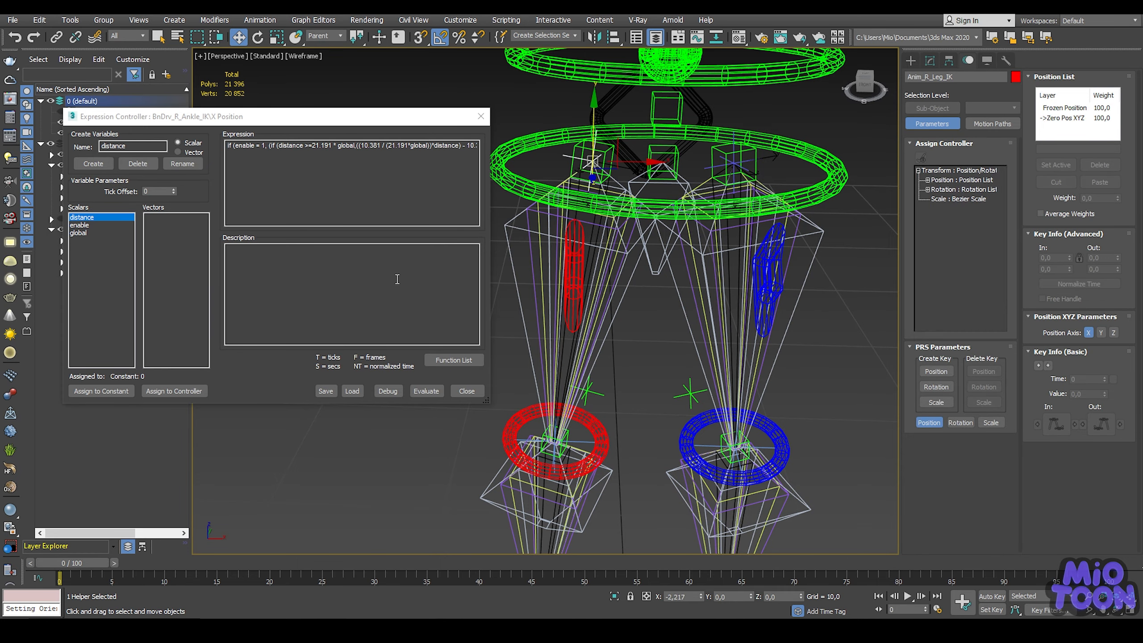
click(173, 391)
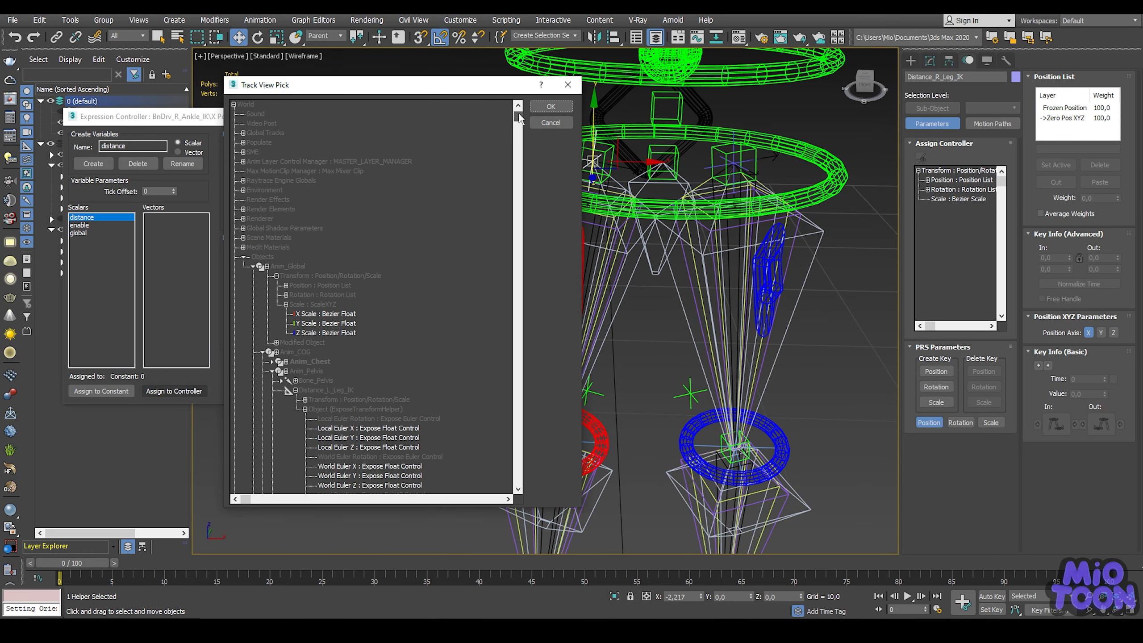
drag(519, 117, 527, 263)
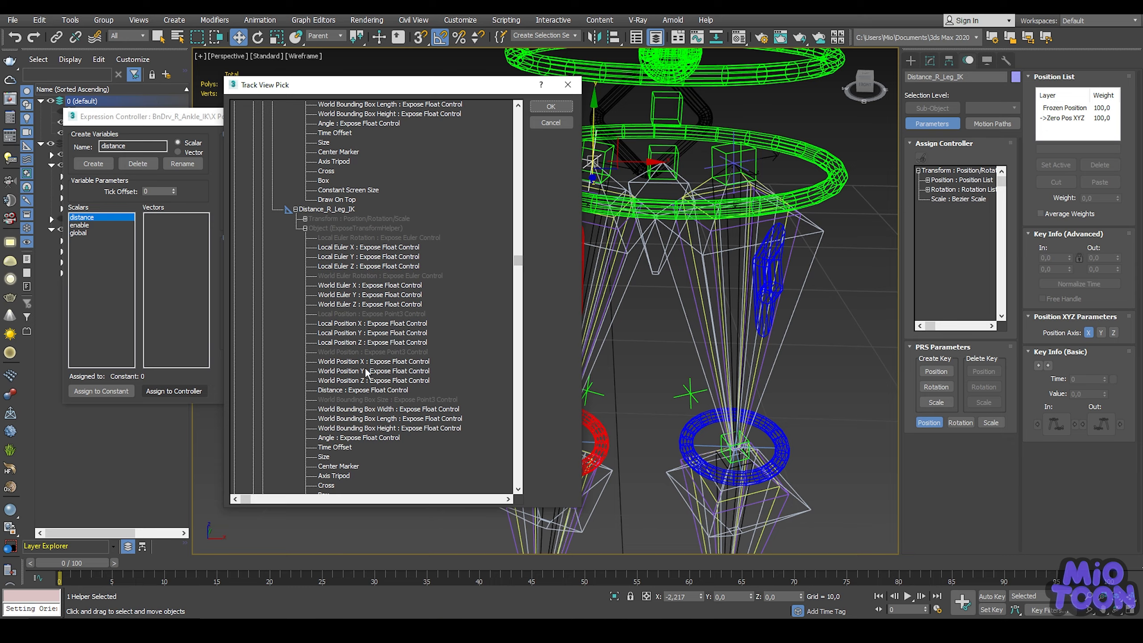
click(363, 391)
click(551, 107)
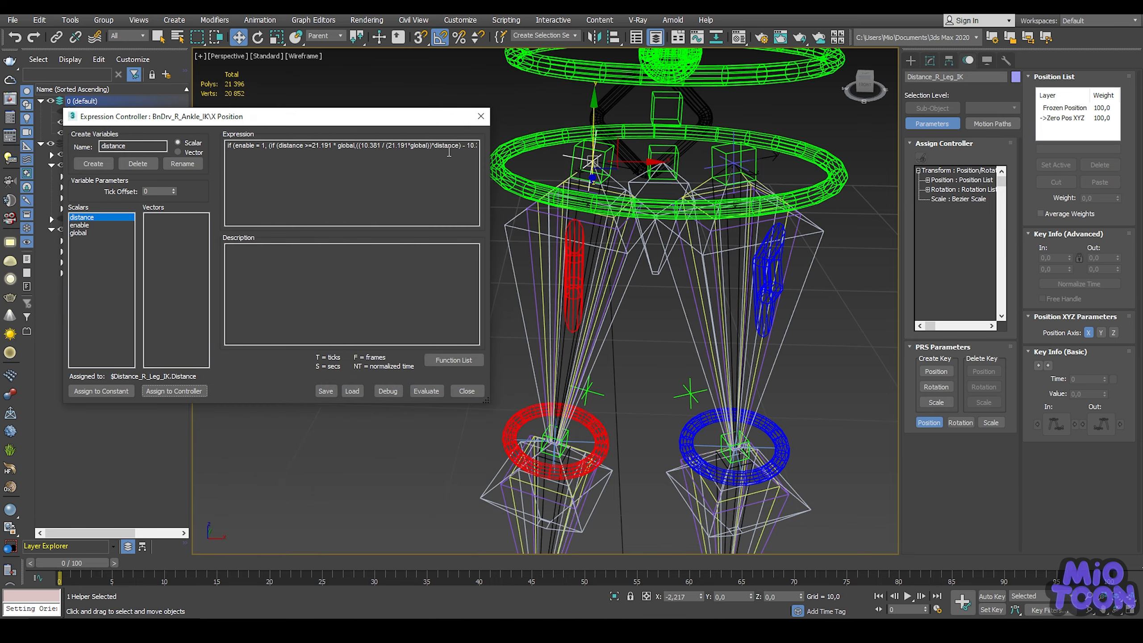
scroll(670, 185, down, 5)
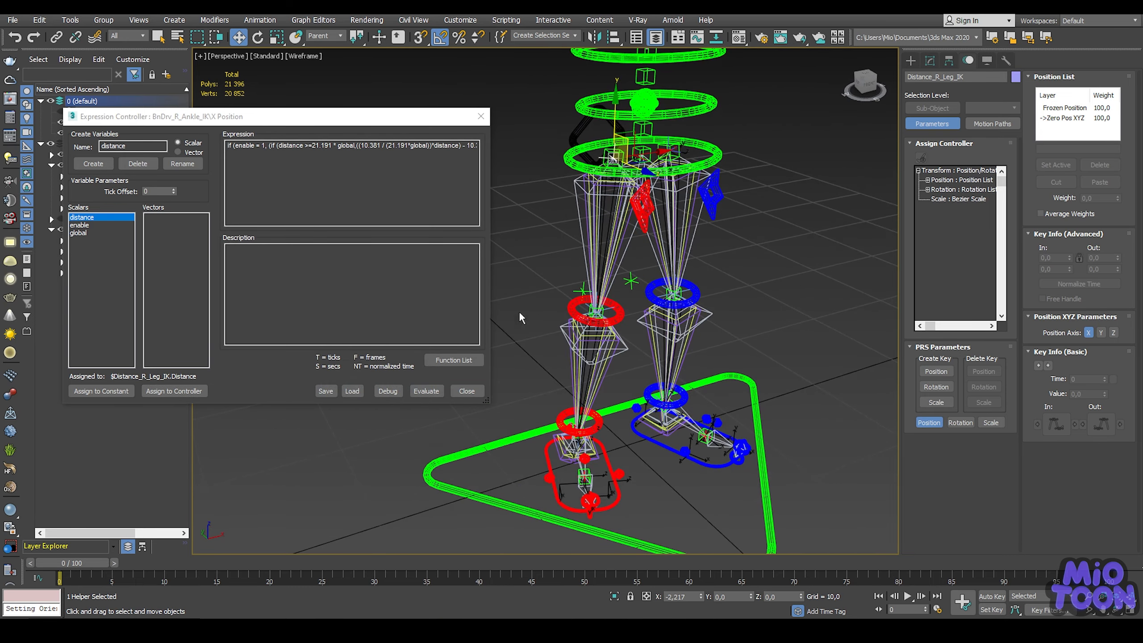
click(428, 391)
click(466, 391)
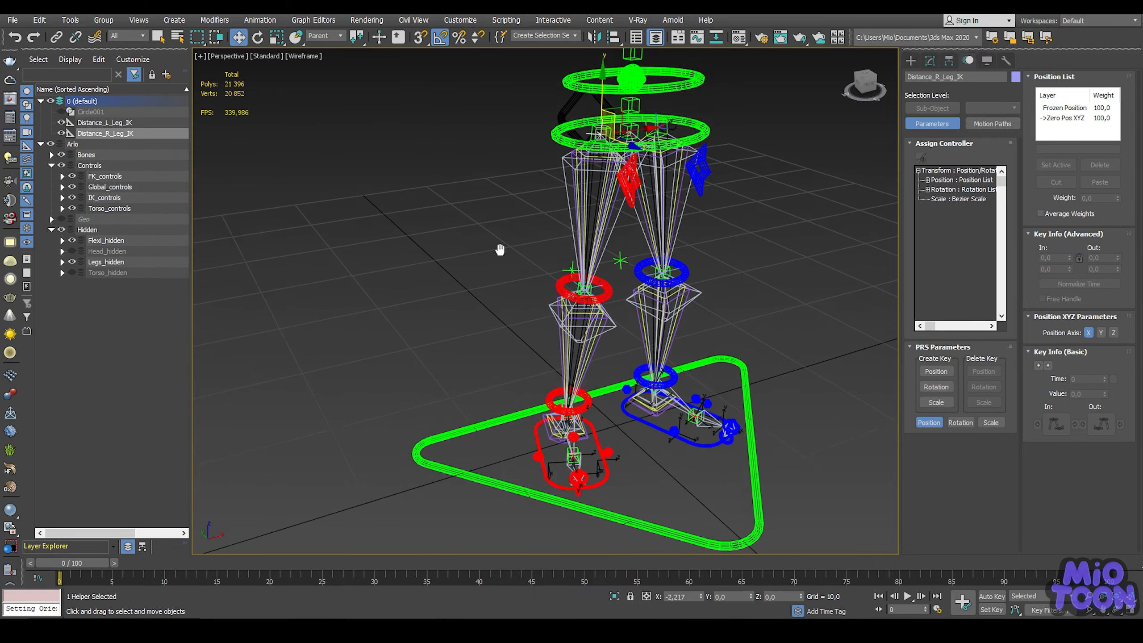
Test the stretch of the right shin and ankle by moving the Anim_R_Leg_IK control forward, backward, sideways and down beyond the leg's reach.
scroll(477, 260, up, 3)
click(539, 351)
alt+middle_drag(540, 352, 569, 291)
drag(466, 314, 784, 336)
scroll(702, 252, down, 3)
middle_drag(701, 251, 641, 179)
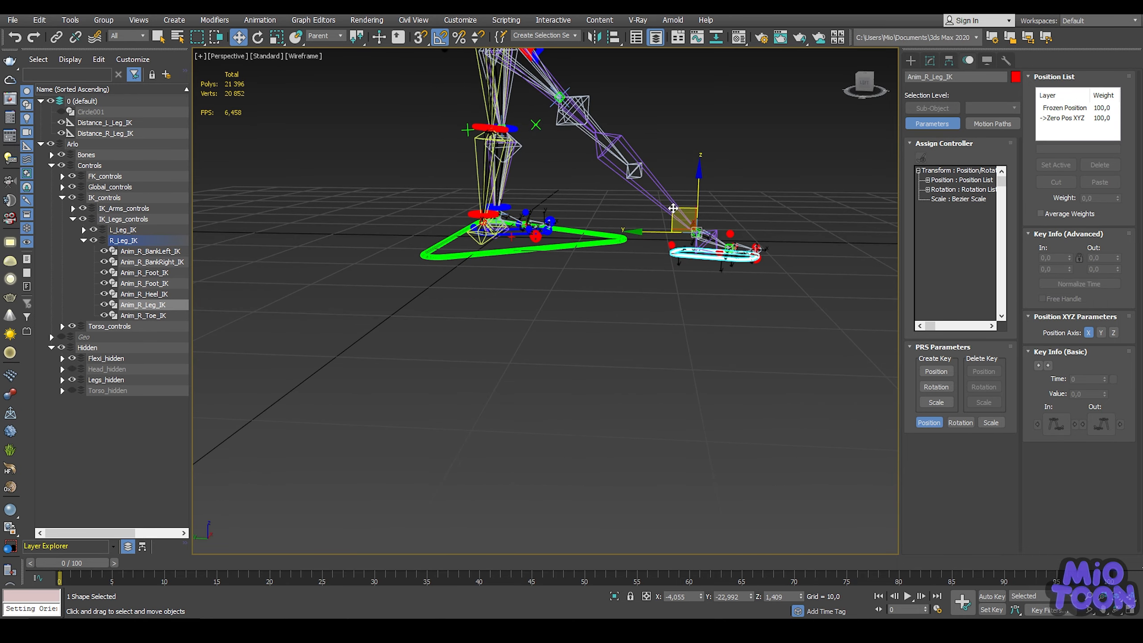
drag(674, 209, 259, 477)
scroll(316, 340, down, 3)
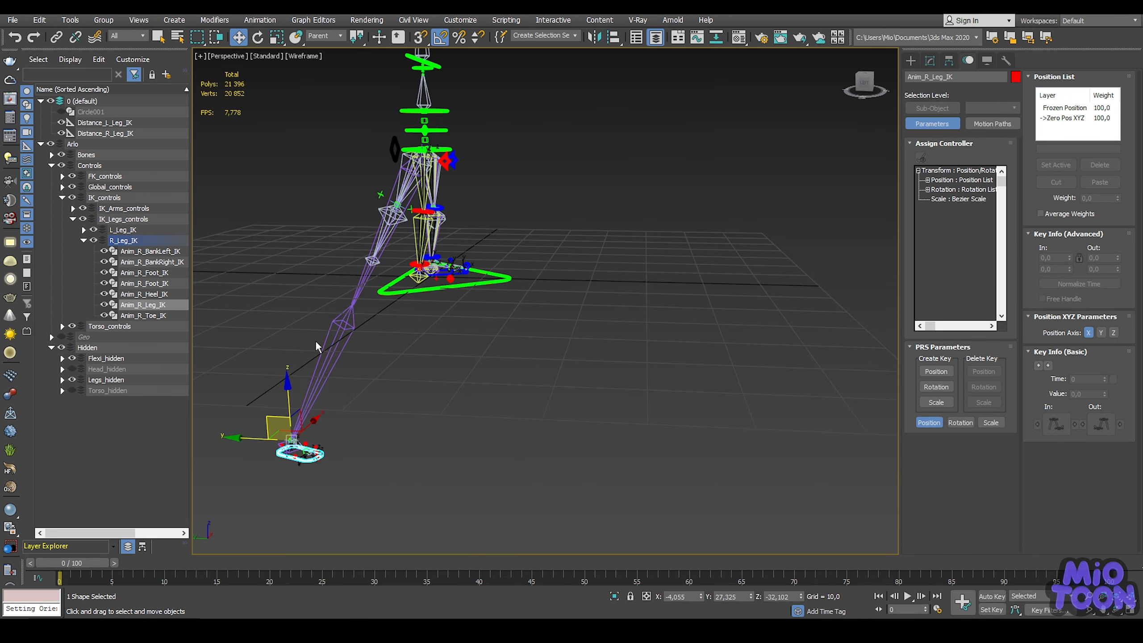
middle_drag(322, 336, 293, 235)
drag(362, 313, 314, 159)
alt+middle_drag(314, 159, 427, 154)
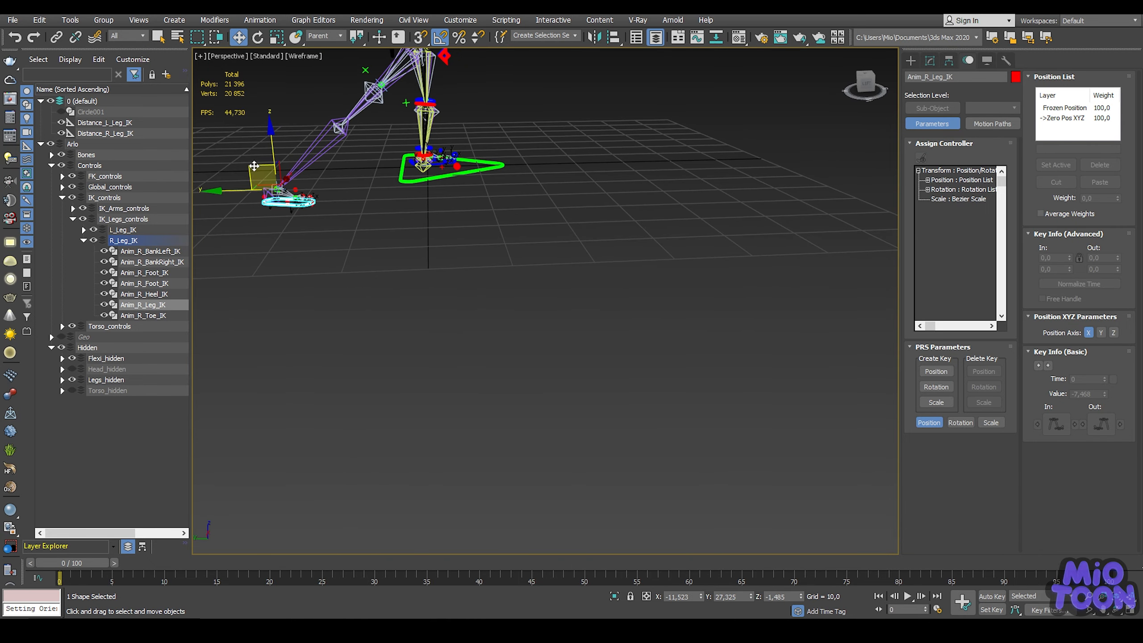
drag(257, 164, 473, 114)
middle_drag(473, 114, 523, 209)
drag(526, 226, 784, 483)
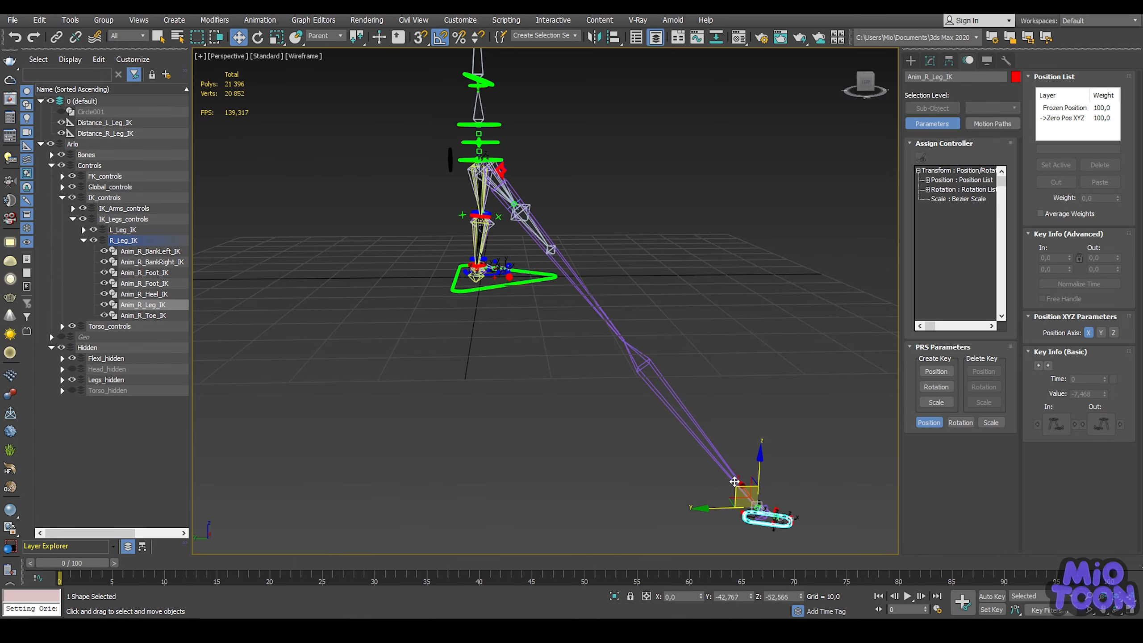
Return the Anim_R_Leg_IK control to its rest pose with Transform To Zero.
middle_drag(710, 326, 514, 292)
right_click(514, 292)
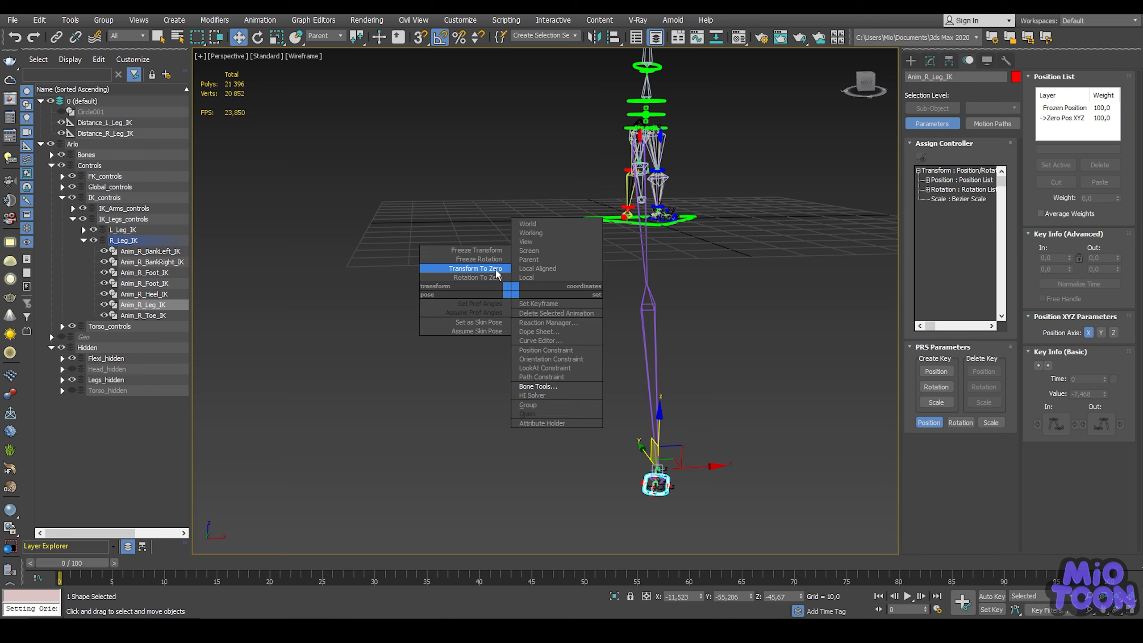
click(468, 274)
middle_drag(575, 197, 465, 280)
scroll(465, 280, up, 8)
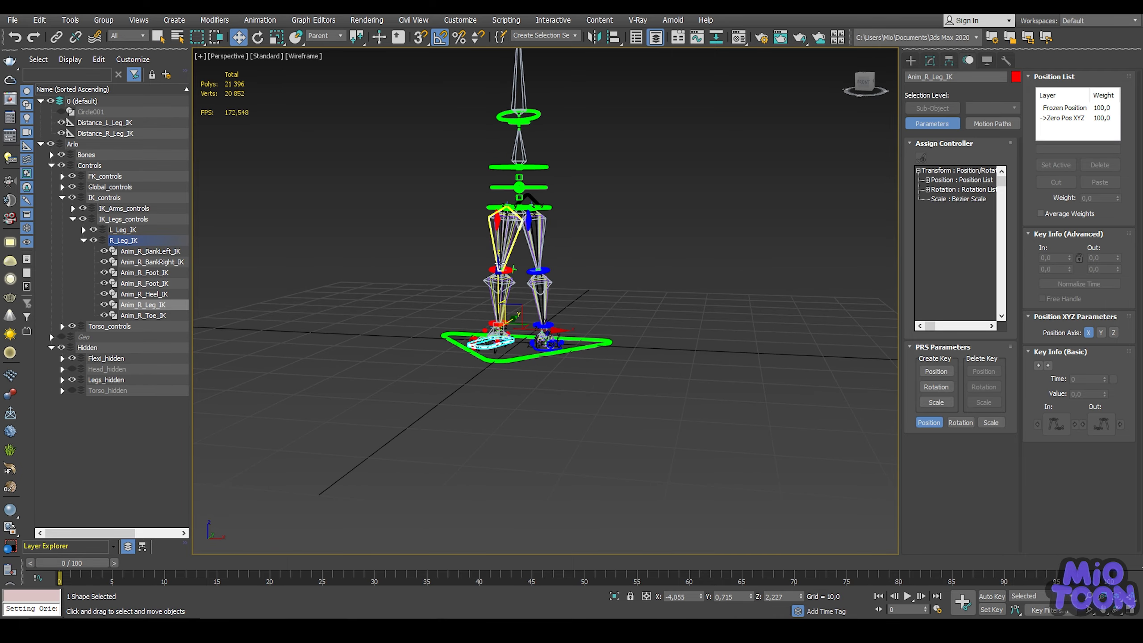
Select the Anim_L_Leg_IK control and turn off its stretch custom attribute.
click(929, 60)
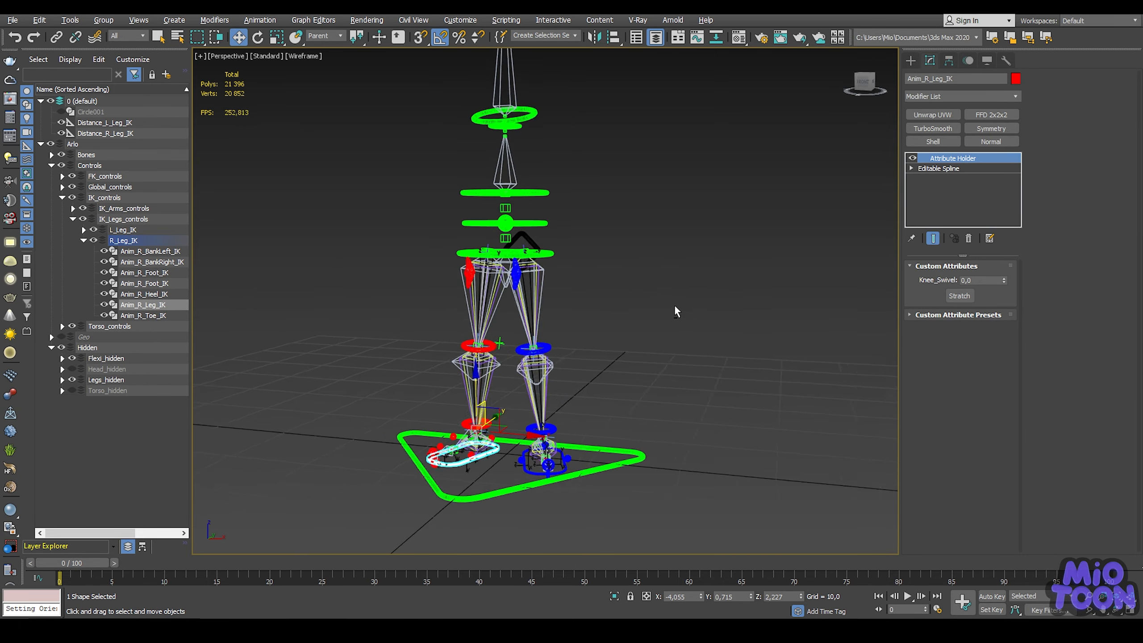
alt+middle_drag(674, 304, 651, 323)
scroll(557, 449, up, 4)
scroll(557, 449, up, 4)
middle_drag(557, 450, 703, 297)
click(593, 433)
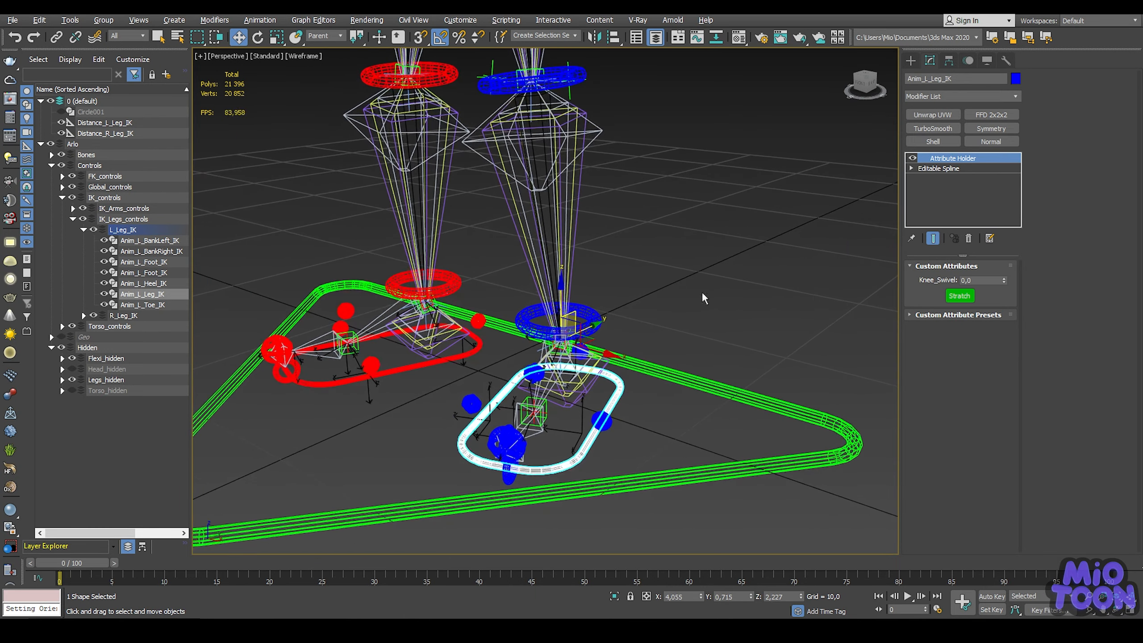
click(968, 296)
In the Parameter Editor, correct the name of the misspelled "Stratch" check button on Anim_L_Leg_IK to "Stretch" and apply the changes.
middle_drag(795, 251, 796, 269)
key(alt+1)
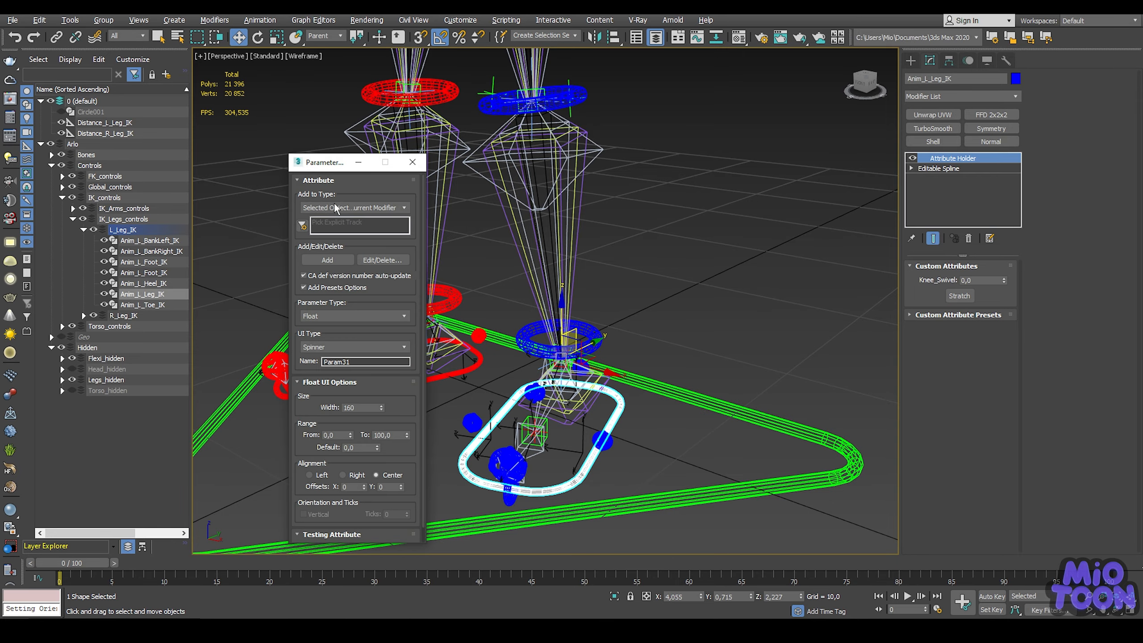
drag(335, 163, 268, 148)
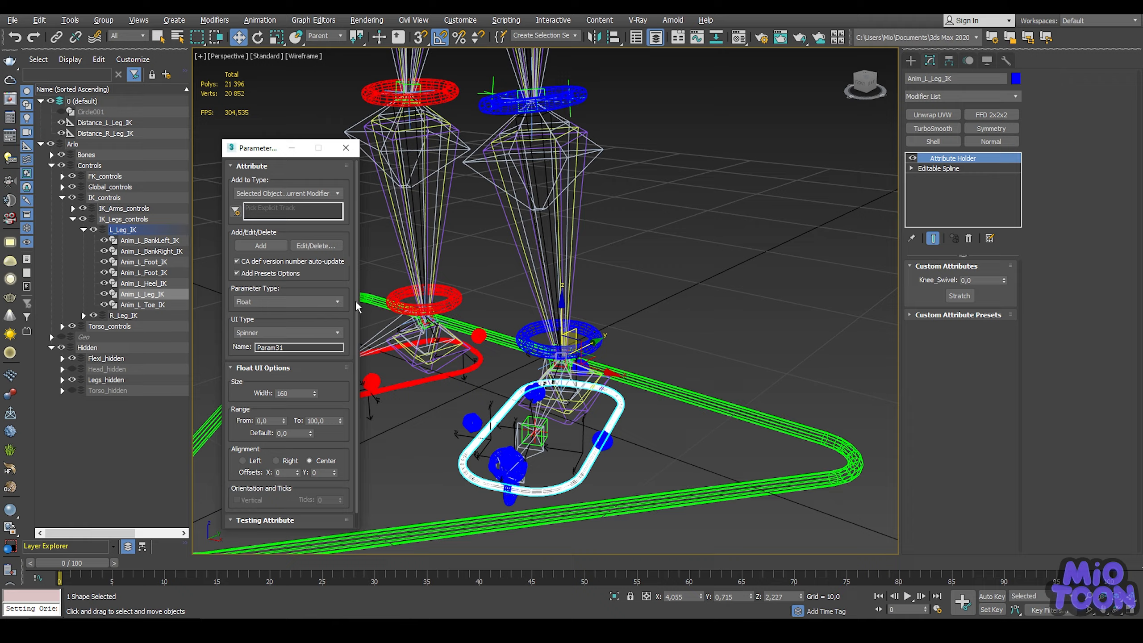
drag(355, 301, 353, 353)
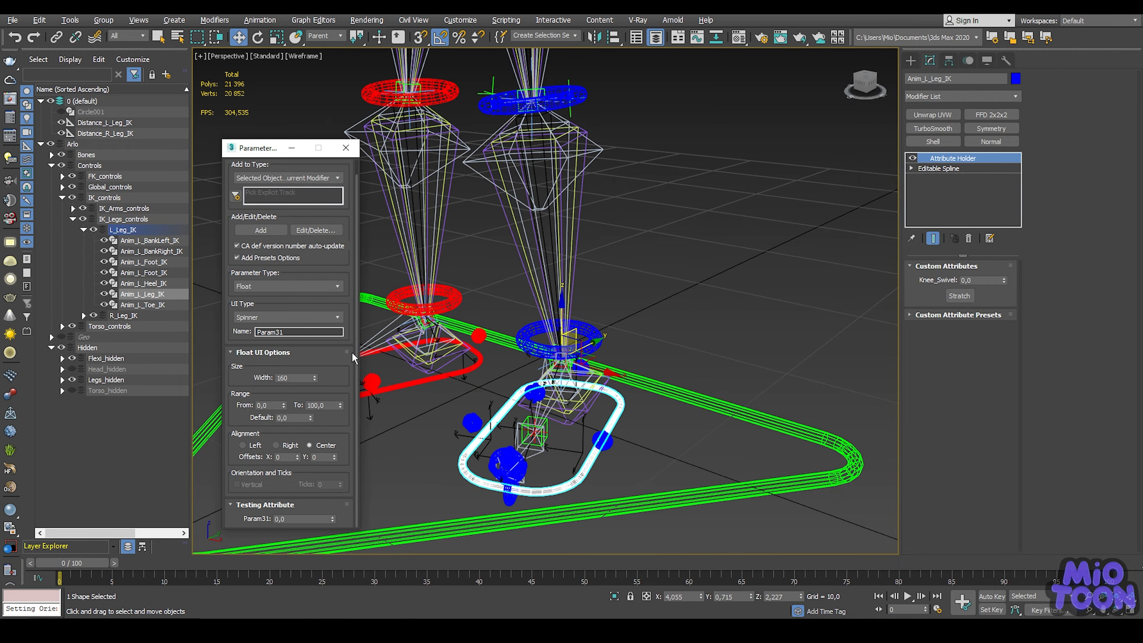
click(319, 231)
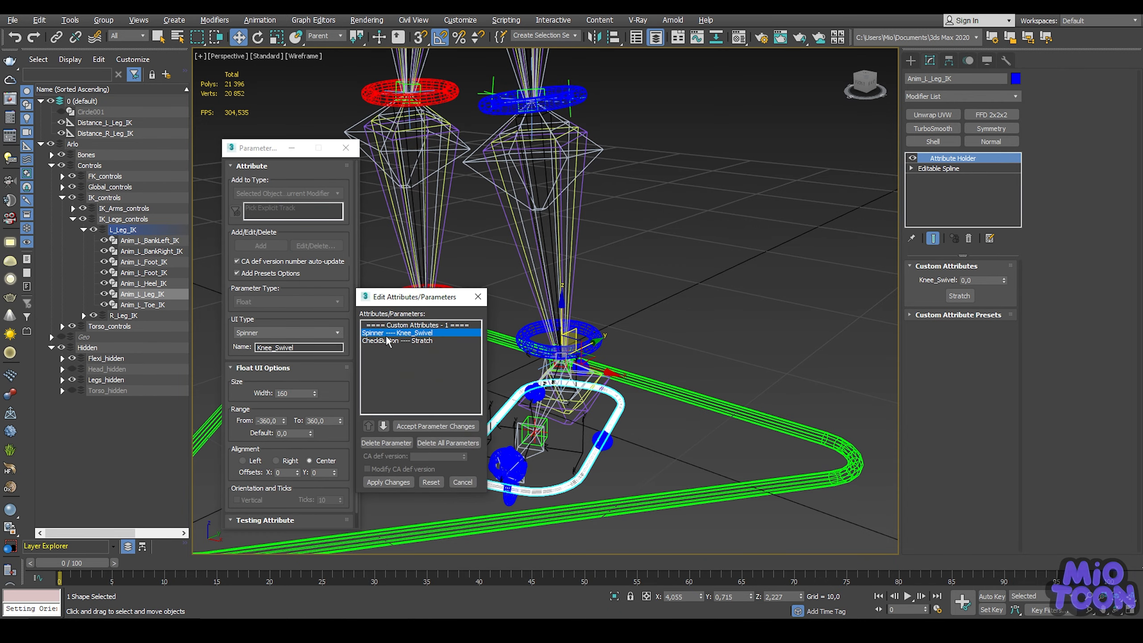
click(415, 341)
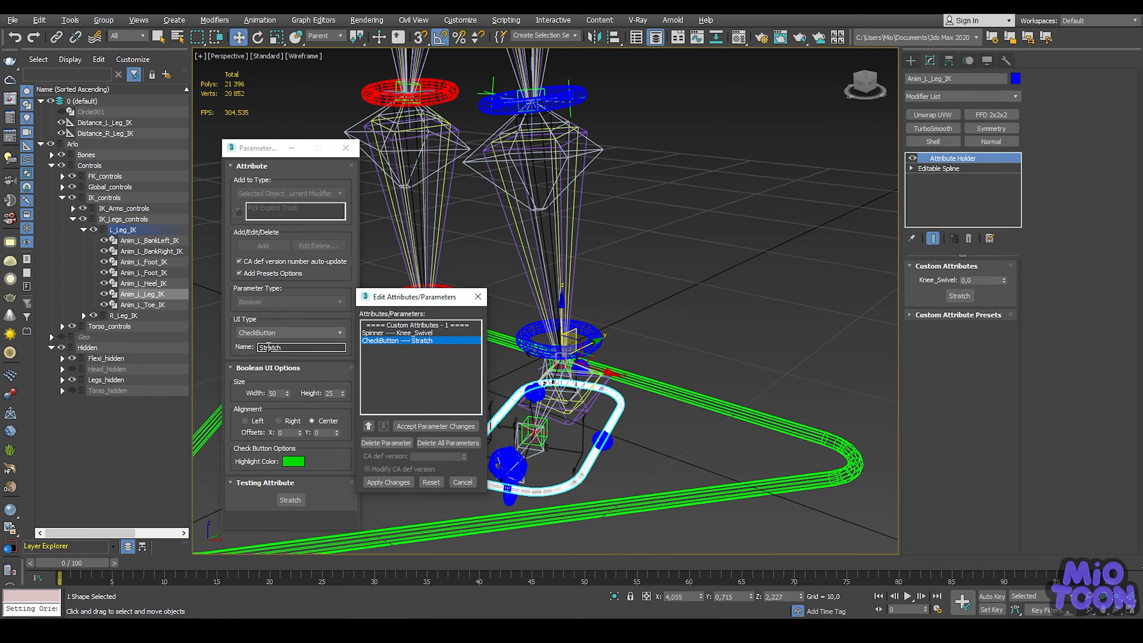
click(272, 347)
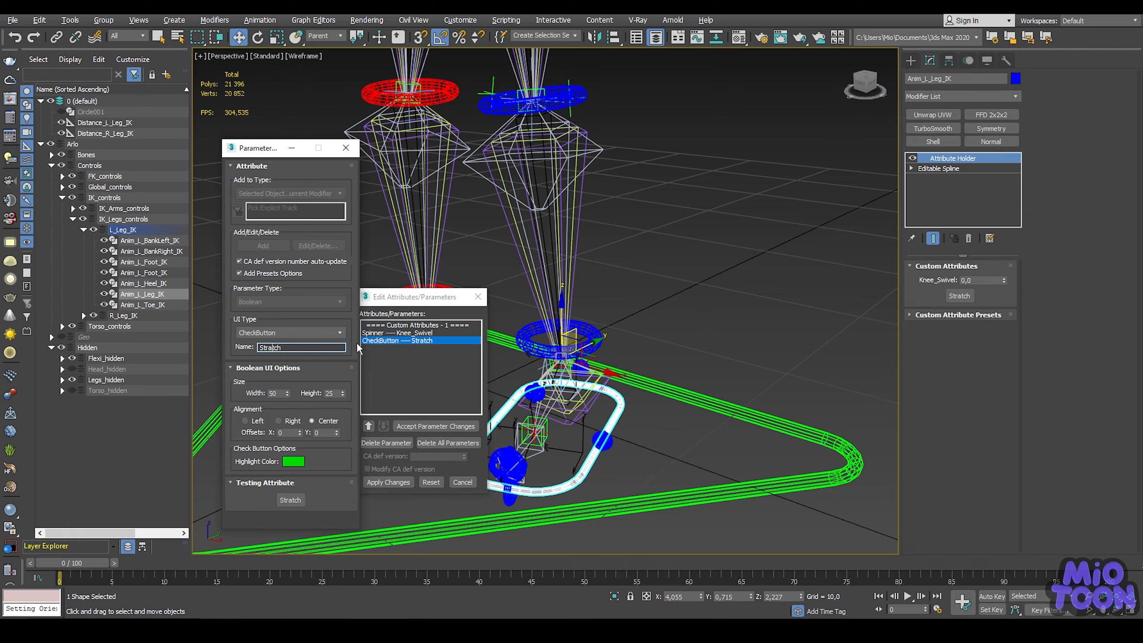
key(BackSpace)
text(e)
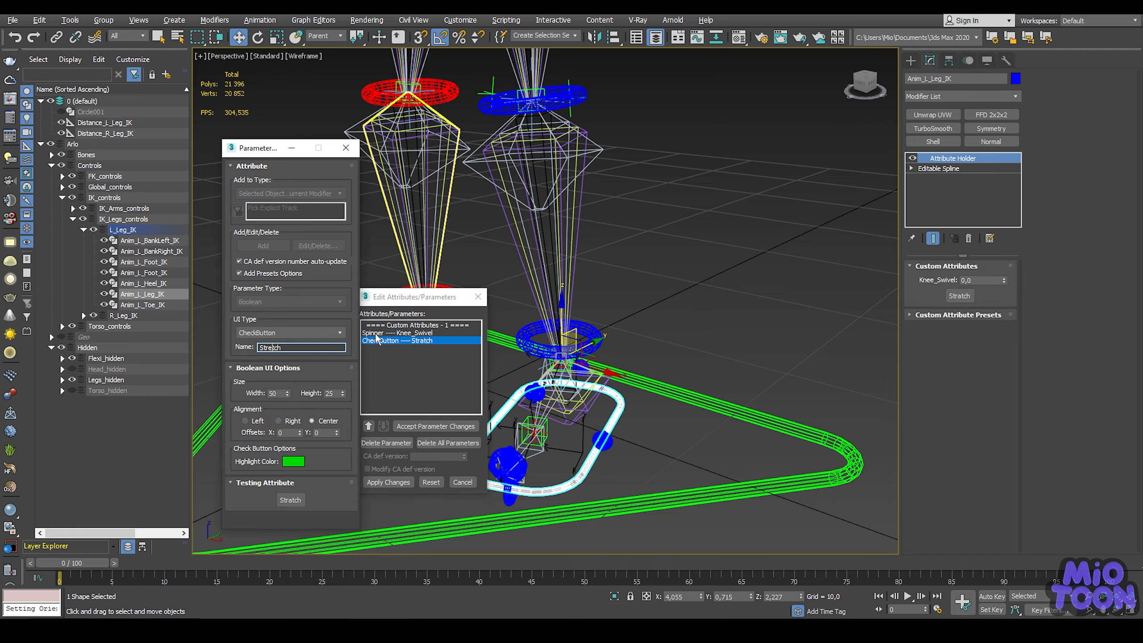
drag(420, 299, 533, 265)
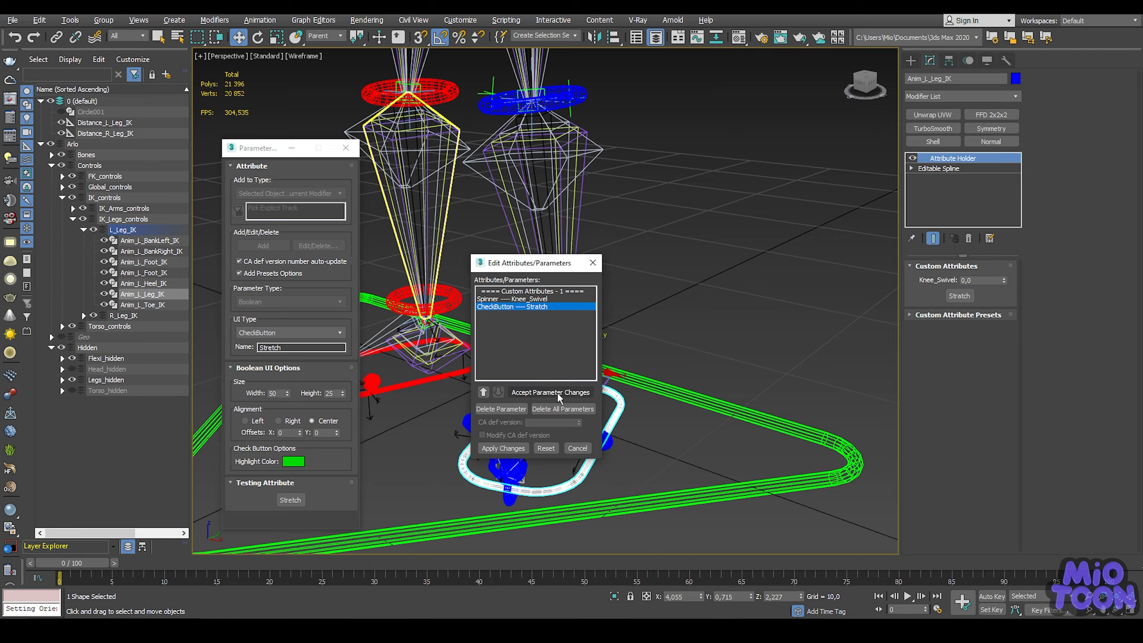
click(502, 448)
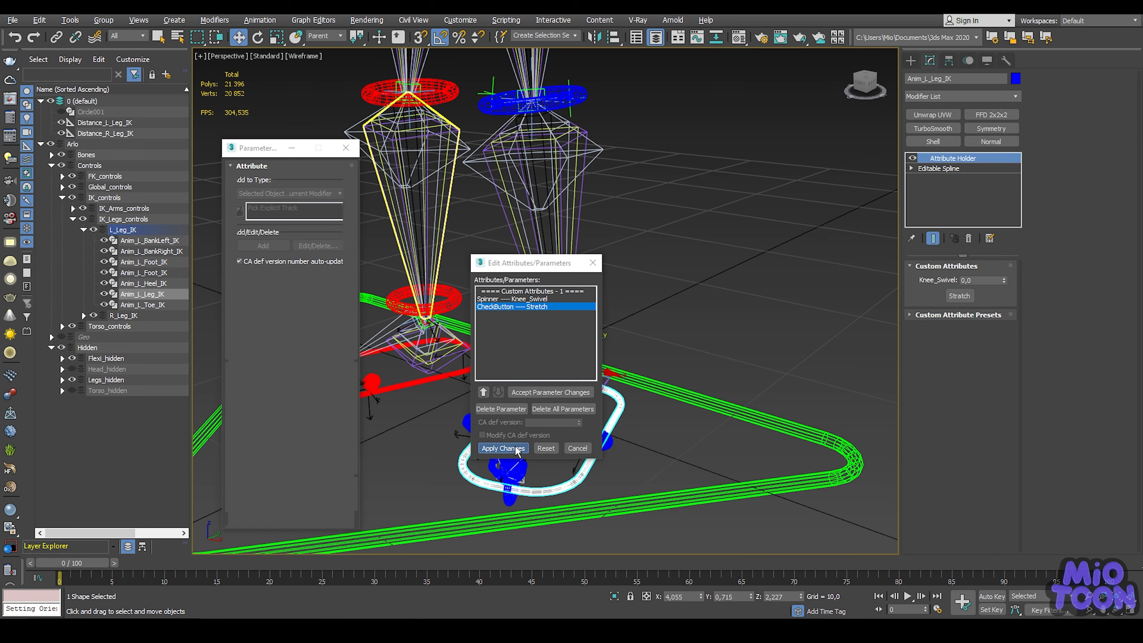
click(592, 263)
Correct the name of the same check button on the Anim_R_Leg_IK control to "Stretch", then accept and apply the parameter changes.
alt+middle_drag(535, 335, 636, 390)
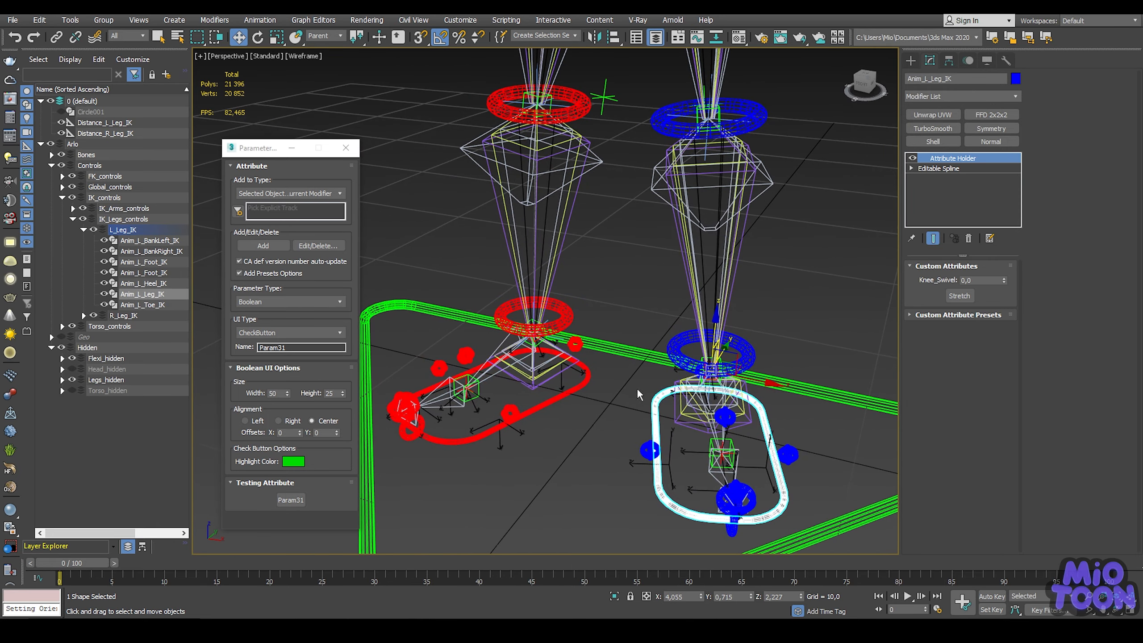
click(541, 404)
middle_drag(541, 404, 568, 393)
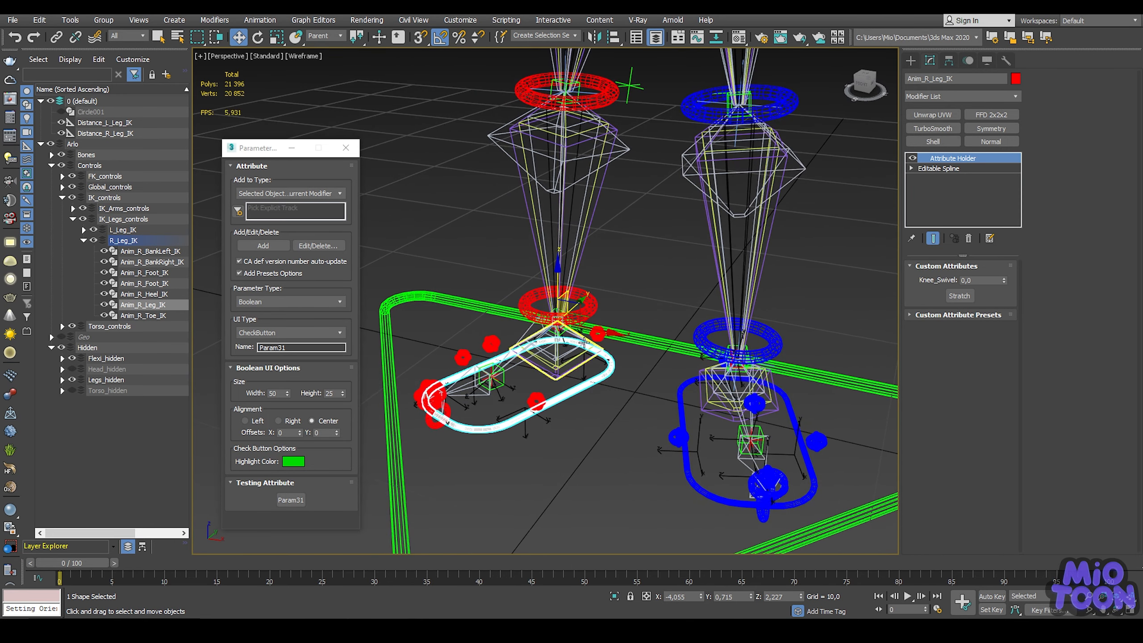
click(325, 247)
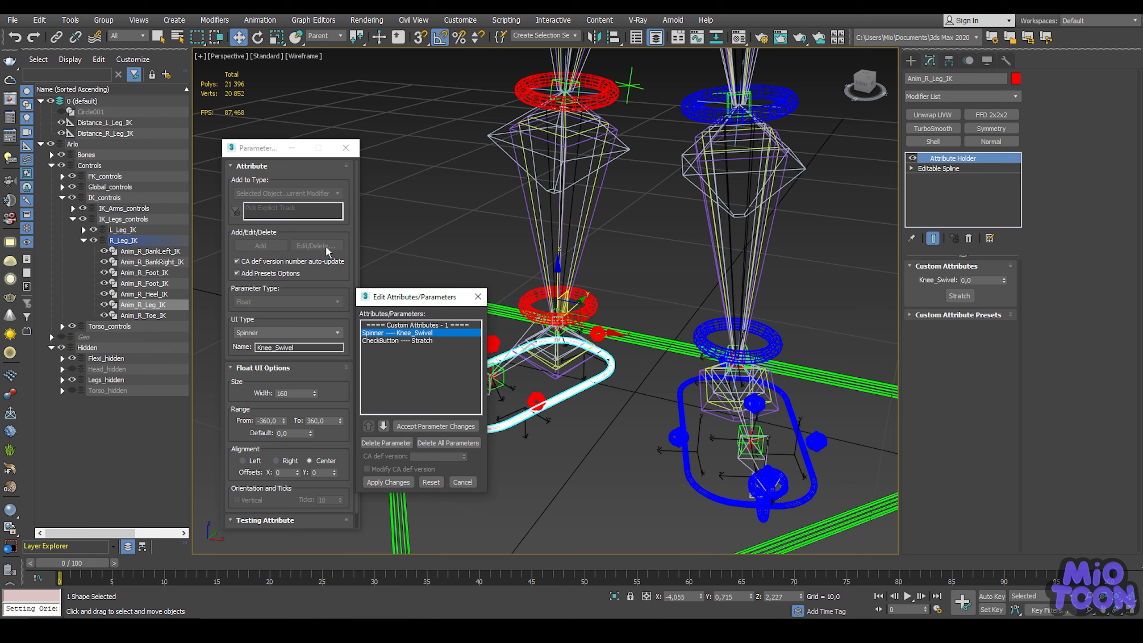
click(414, 341)
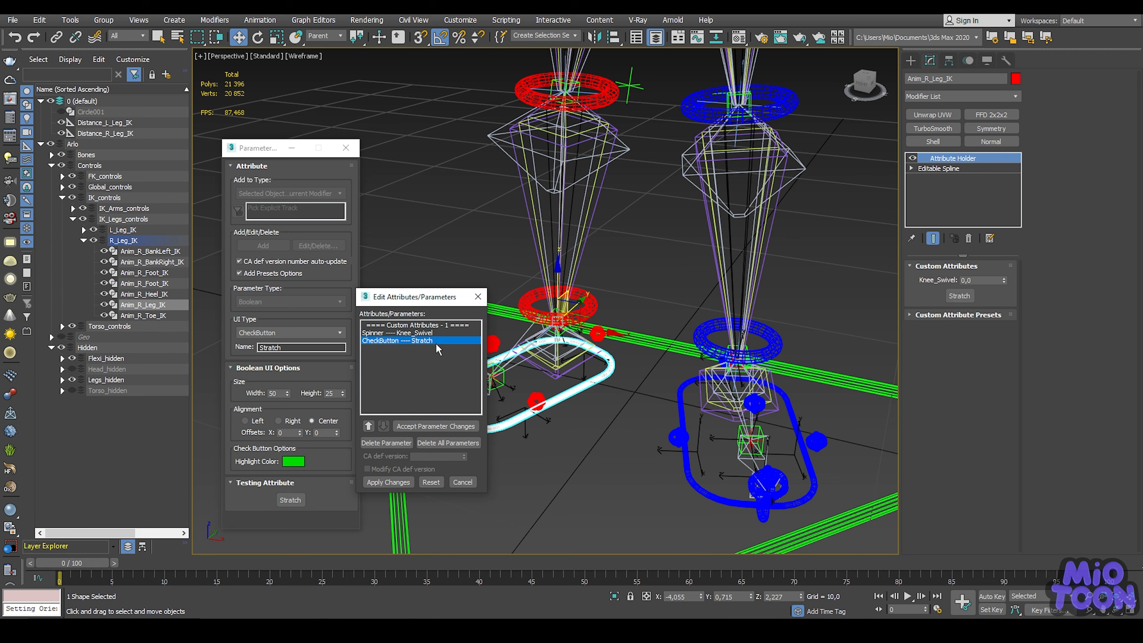
click(272, 348)
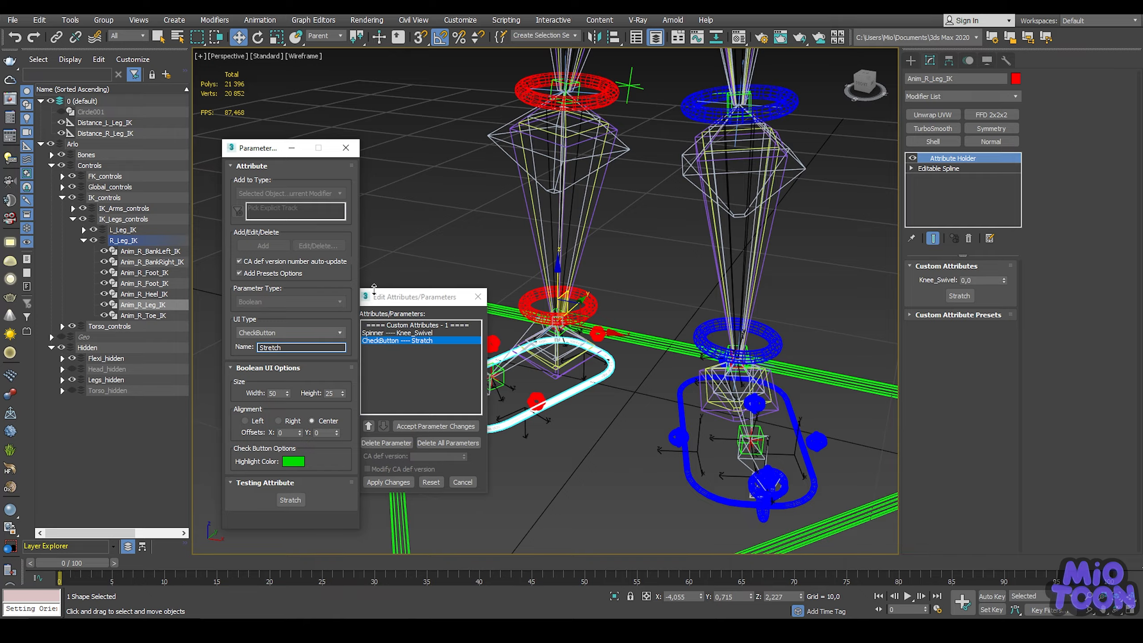
click(443, 428)
click(391, 483)
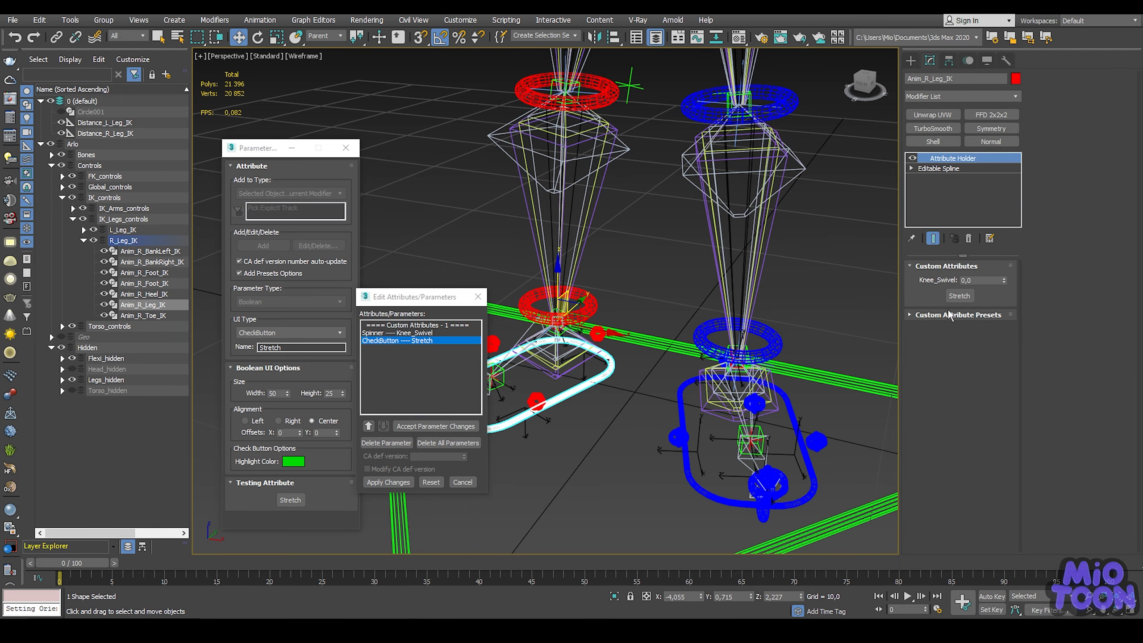
click(478, 297)
scroll(618, 233, down, 3)
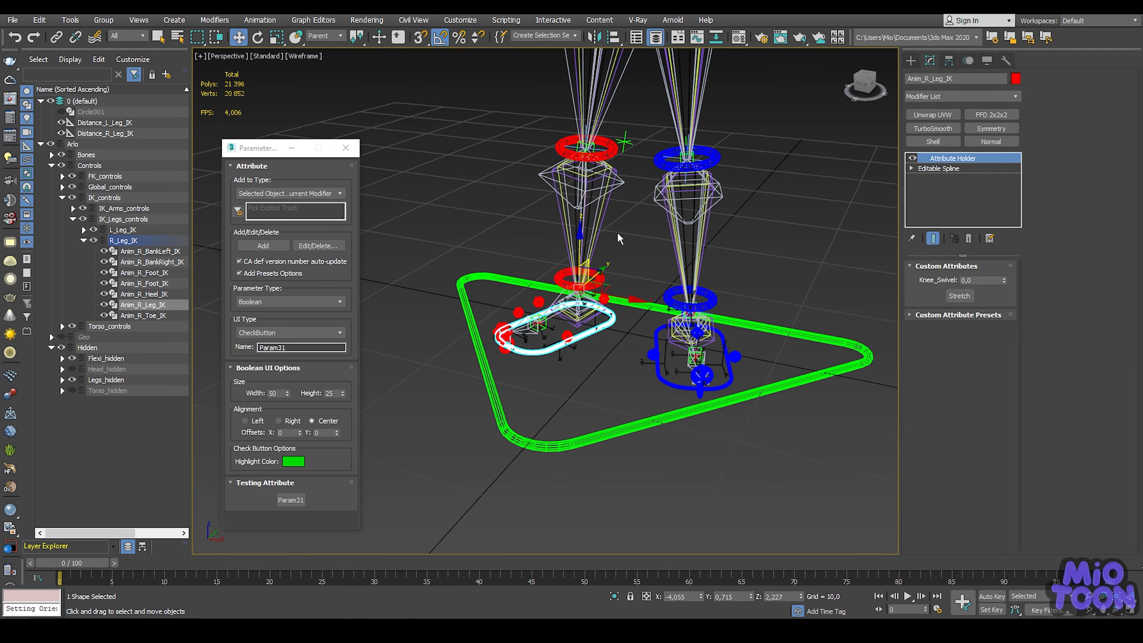
scroll(617, 232, down, 3)
middle_drag(617, 233, 572, 346)
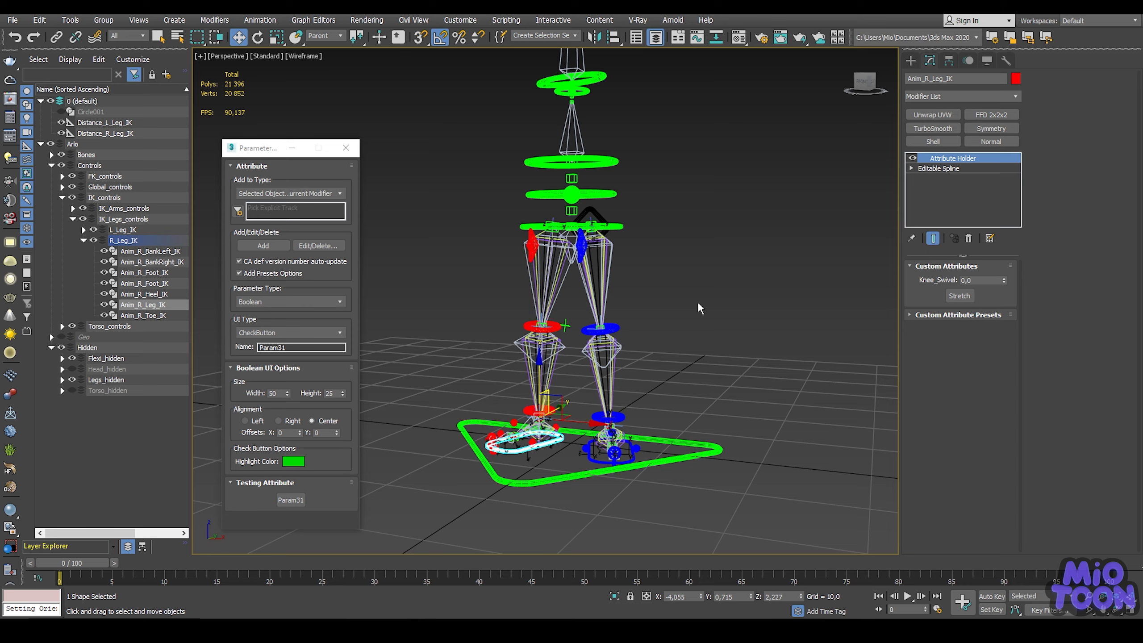